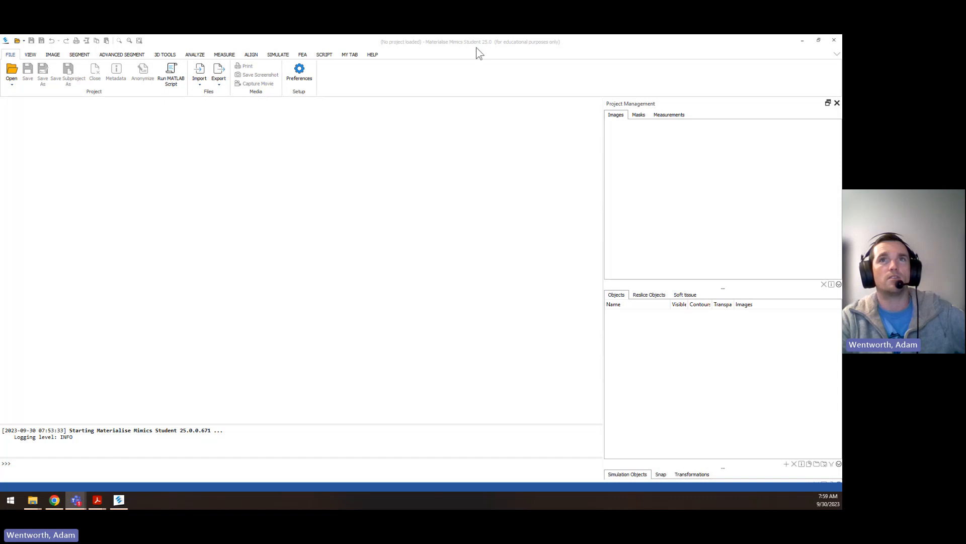
Open the project Skull_with_hole.mcsx from the D:\MedData\DemoFiles folder
click(14, 72)
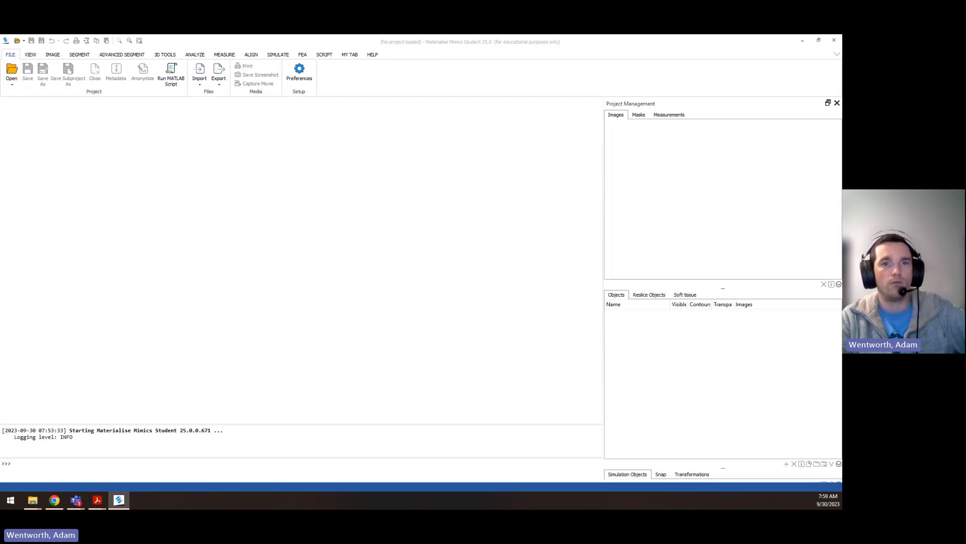
drag(579, 105, 343, 112)
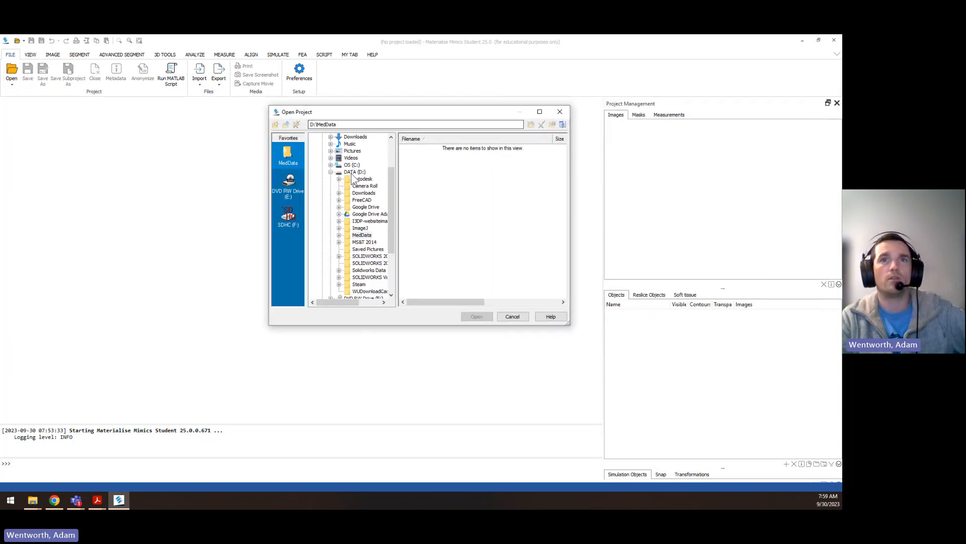
click(356, 235)
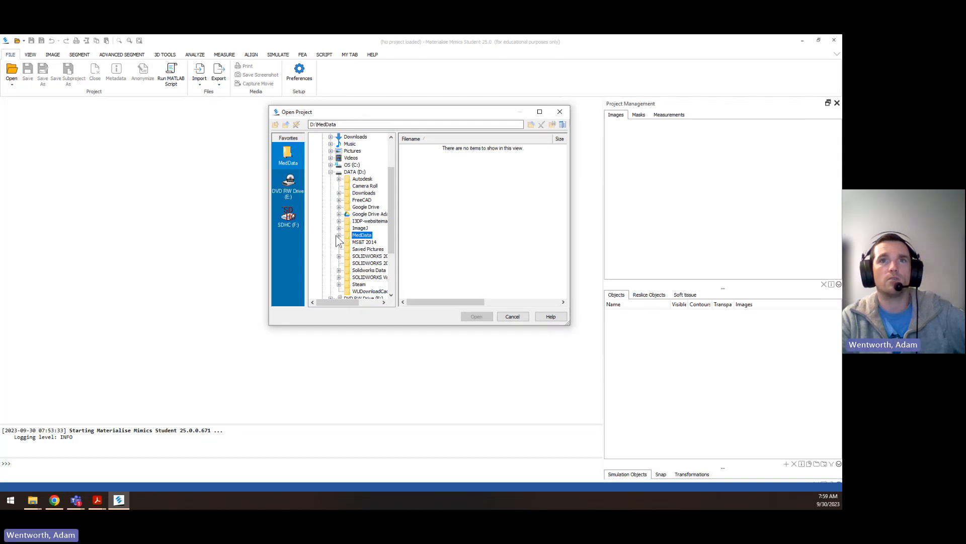
click(340, 235)
click(370, 242)
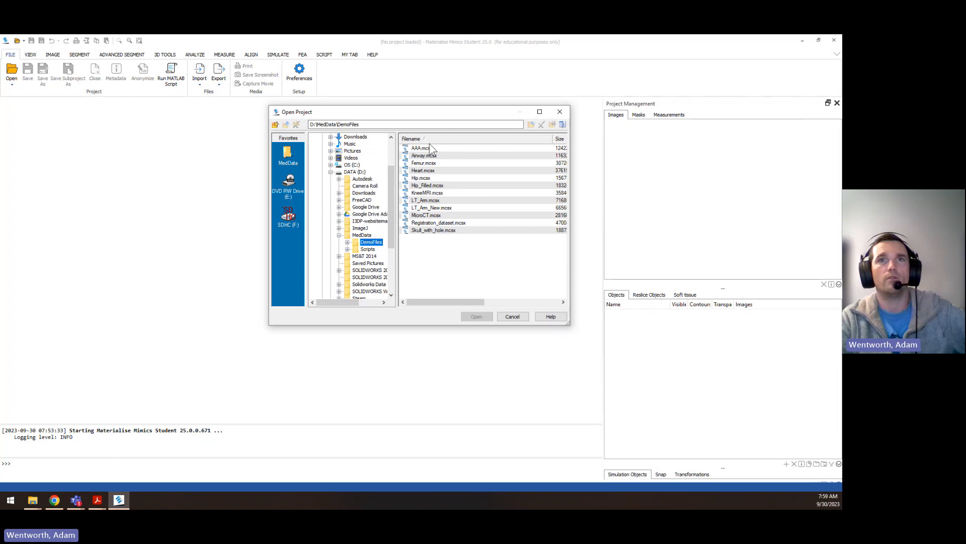
click(448, 231)
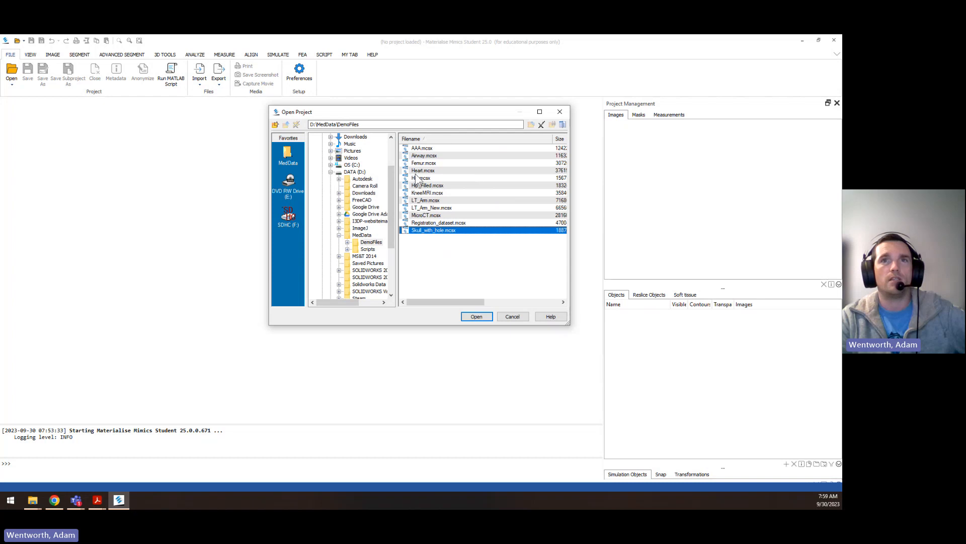
click(477, 317)
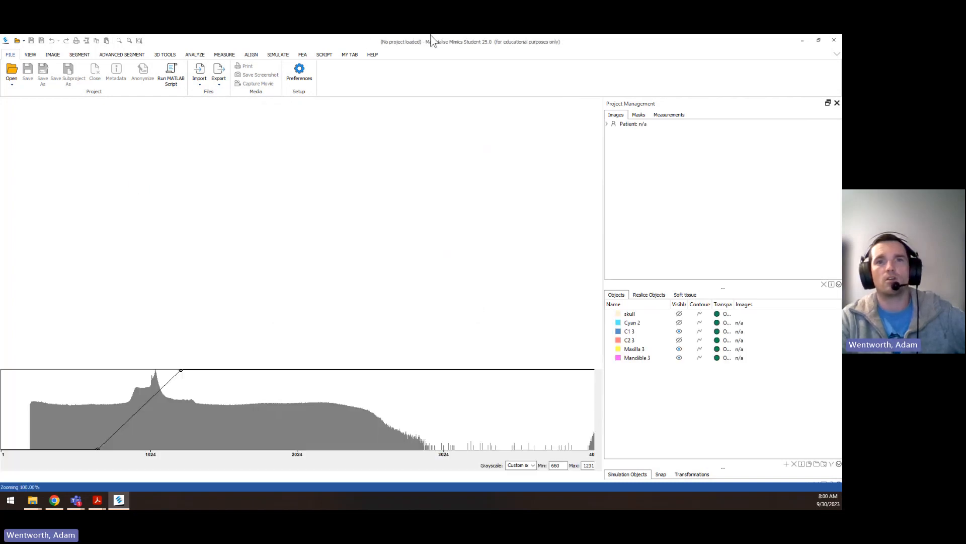
Hide the Mandible 3, Maxilla 3 and C1 3 objects
click(679, 358)
click(679, 349)
click(680, 331)
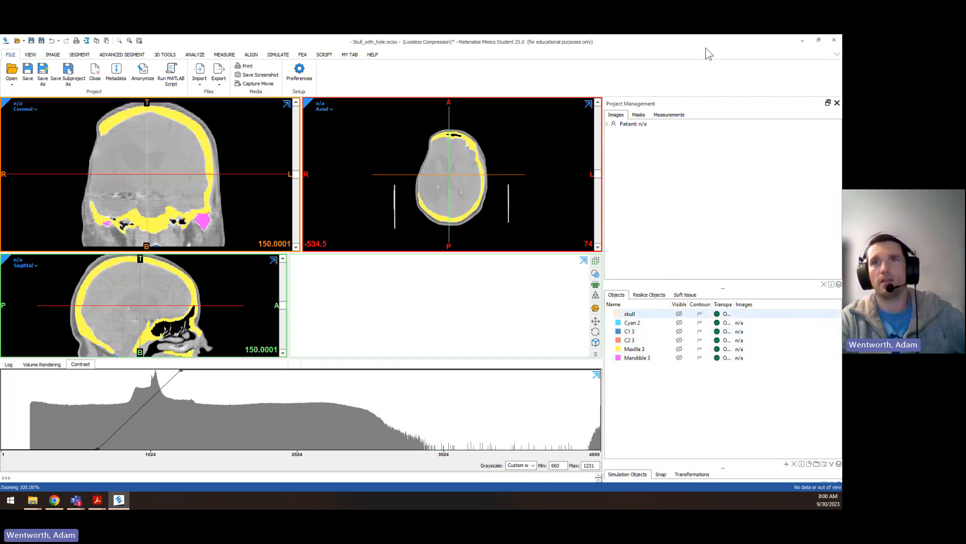
Delete all existing masks from the project, from Green through Mandible
click(638, 114)
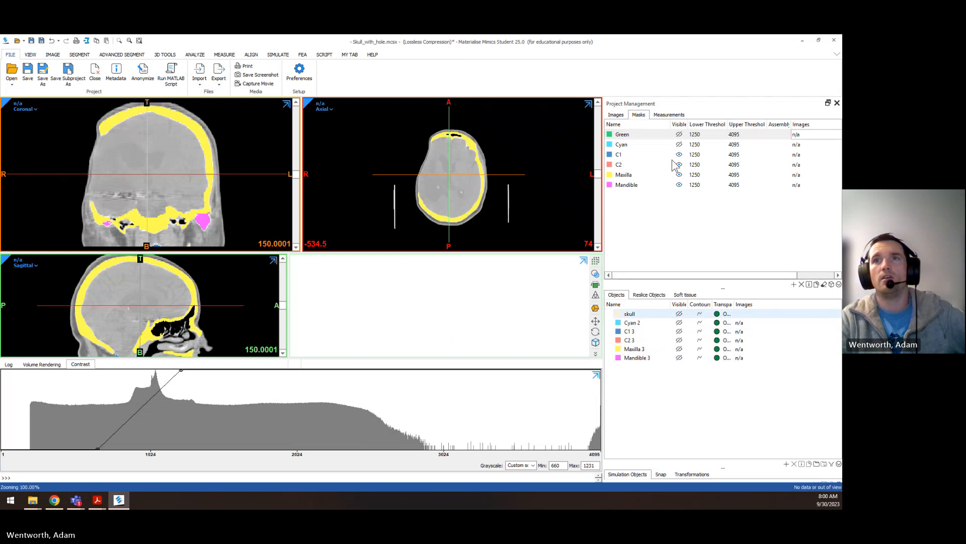
click(679, 165)
click(680, 175)
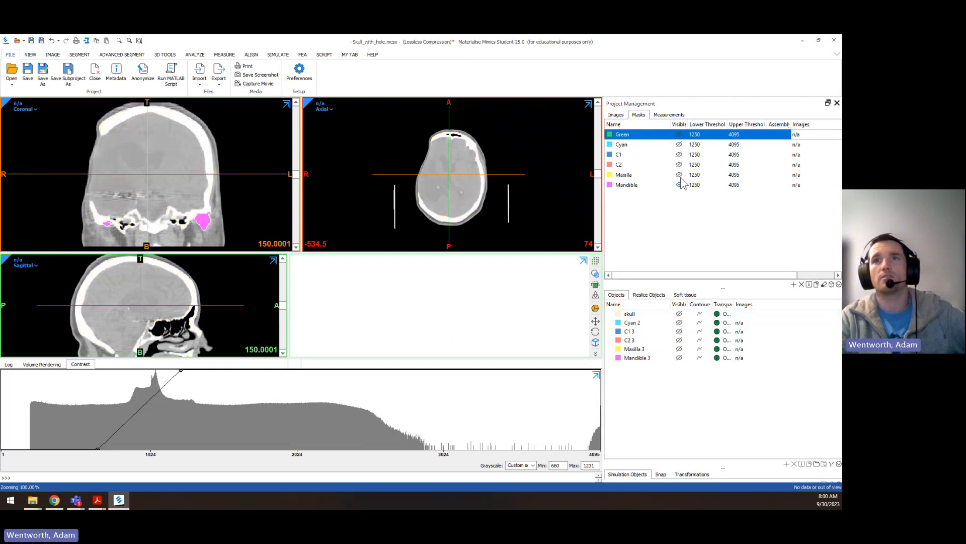
click(680, 185)
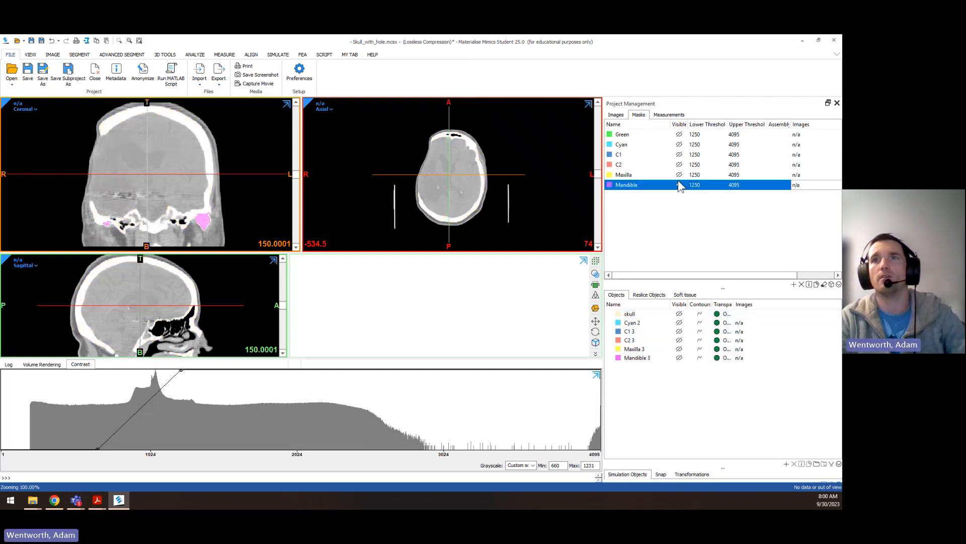
click(679, 185)
shift+click(634, 134)
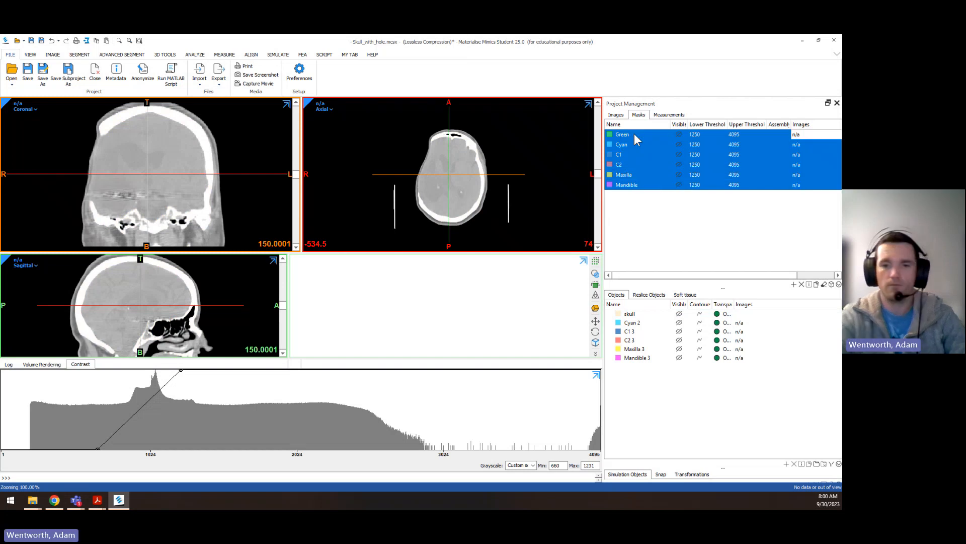
key(Delete)
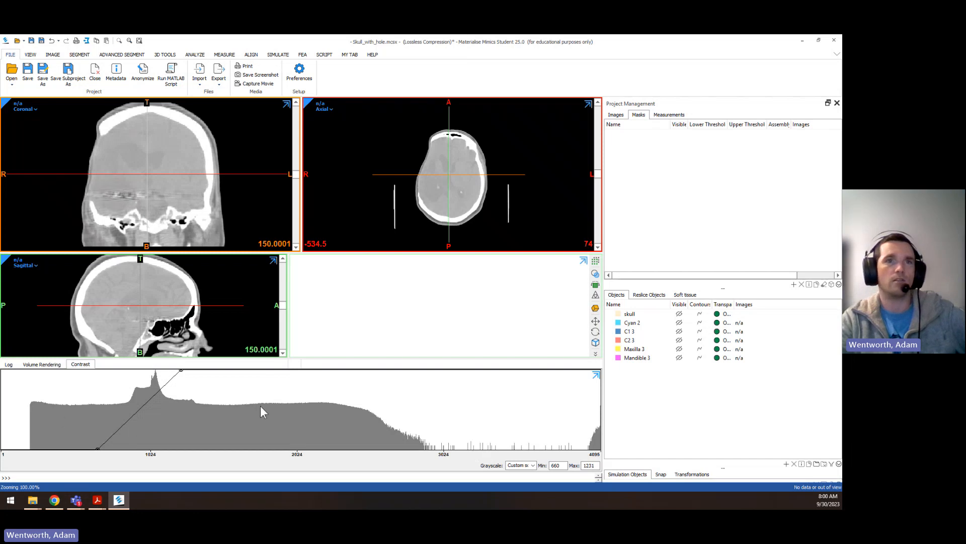
Set the image contrast grayscale to Bone Scale
click(531, 465)
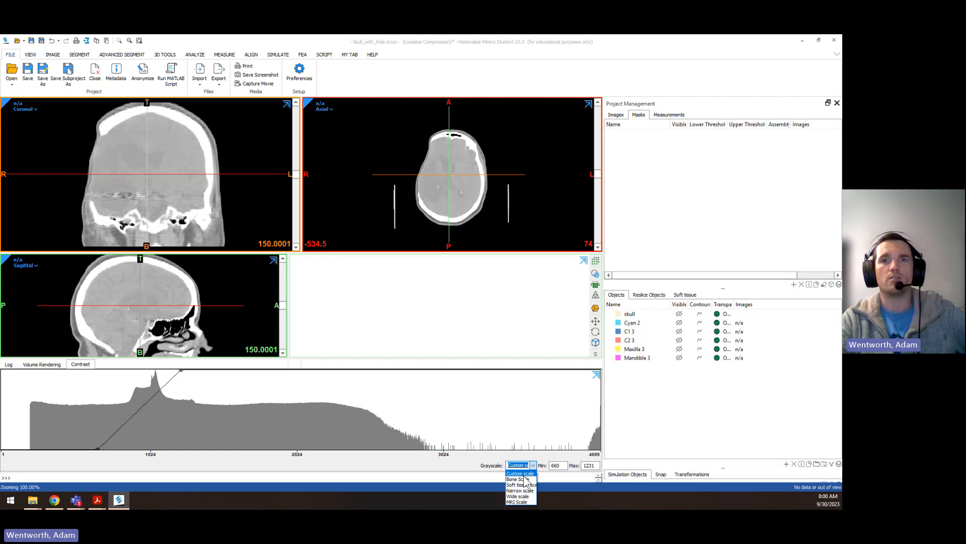
click(524, 479)
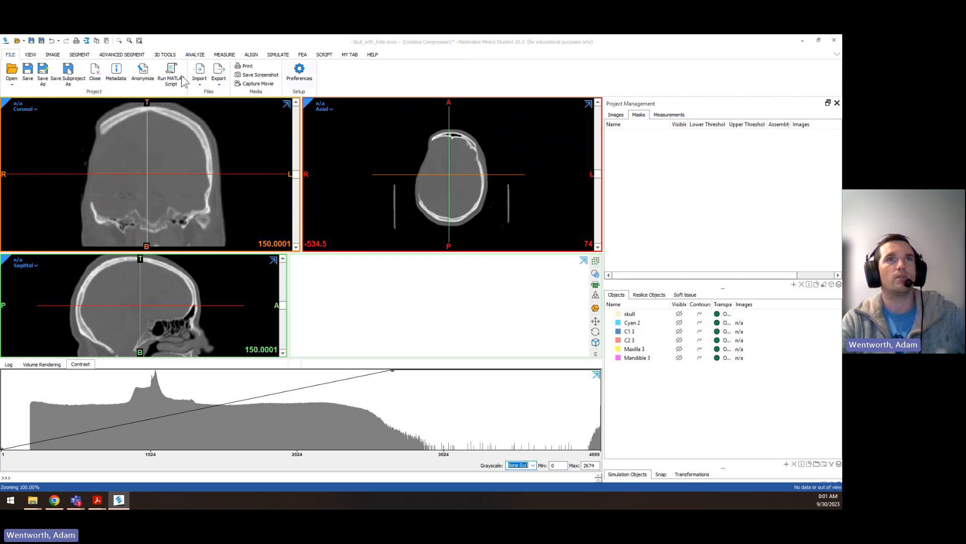
Start a new segmentation mask using the predefined Bone (CT) threshold set
click(31, 55)
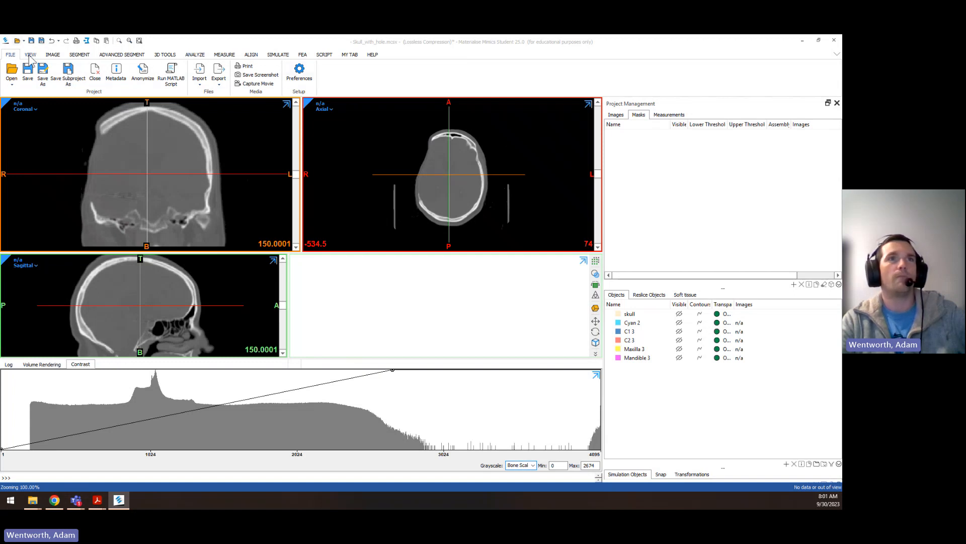
click(58, 54)
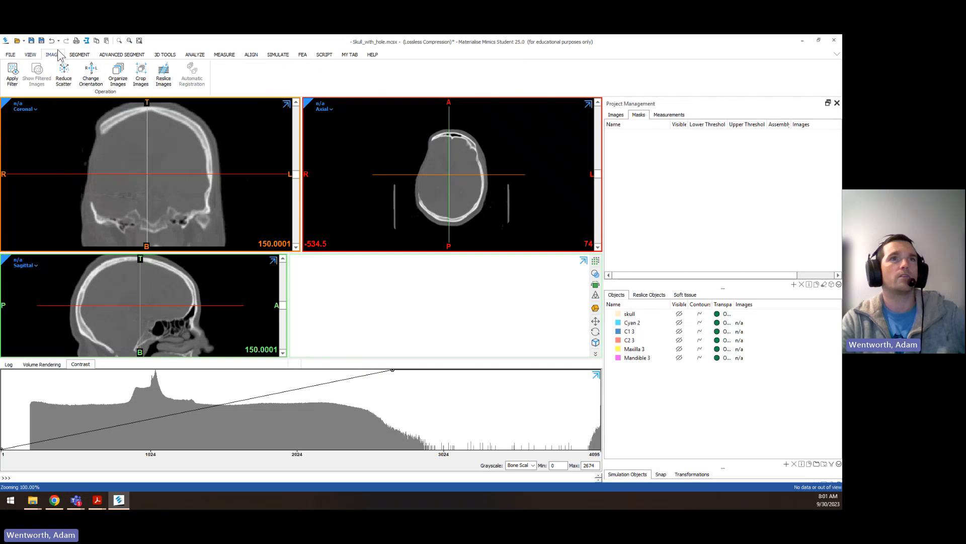
click(86, 55)
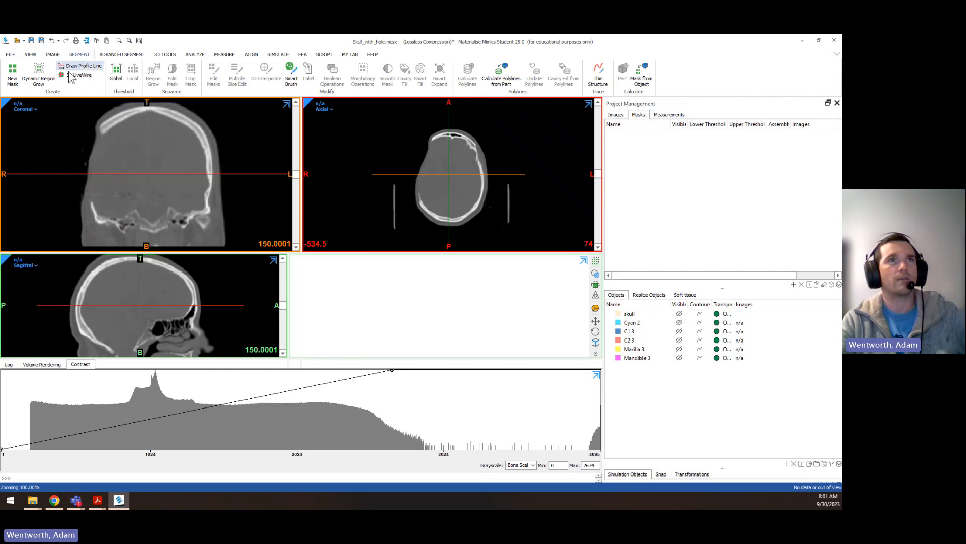
click(13, 73)
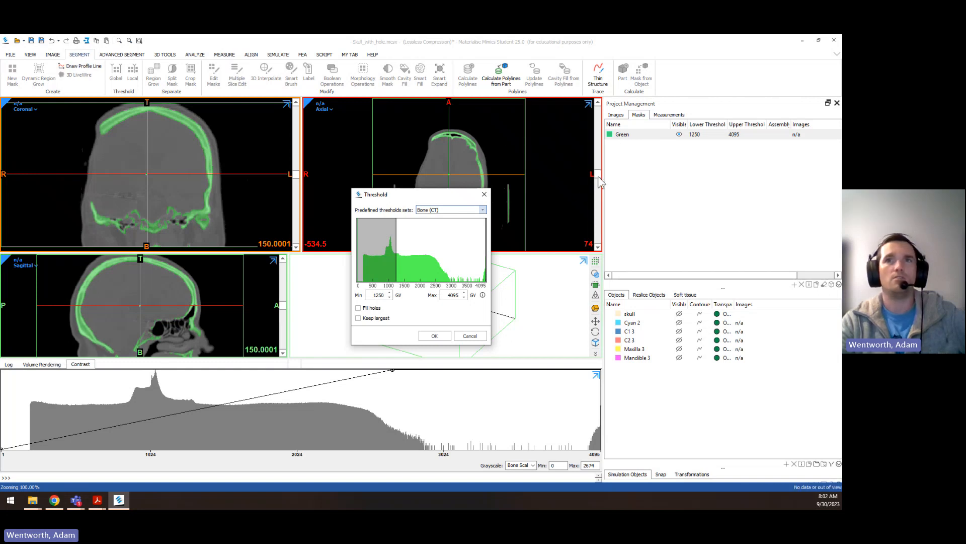
Examine how the bone threshold covers the skull throughout the axial slices, keeping the threshold settings out of the way
mouse_move(597, 175)
mouse_down()
mouse_move(599, 135)
mouse_move(607, 226)
mouse_move(599, 194)
mouse_up()
drag(456, 195, 323, 207)
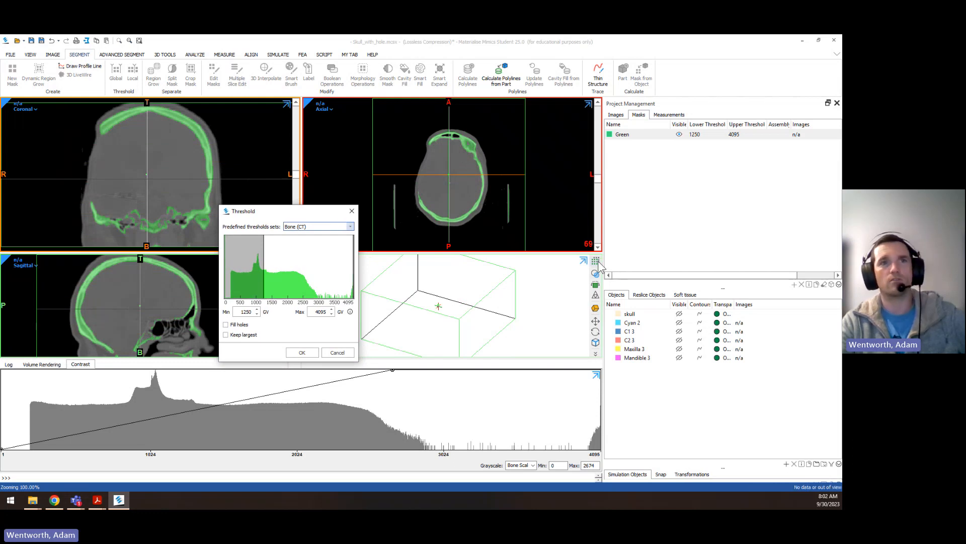
click(485, 159)
scroll(485, 158, down, 11)
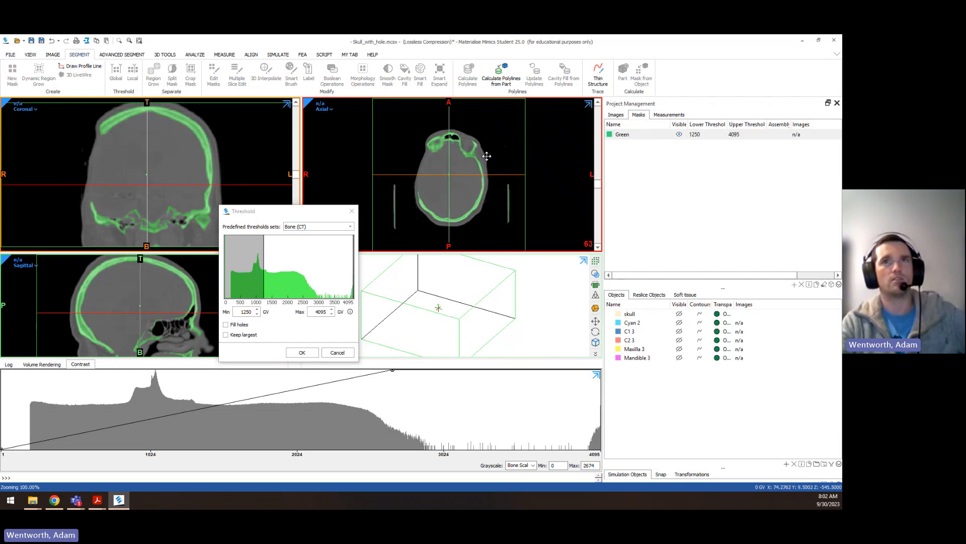
scroll(485, 156, up, 13)
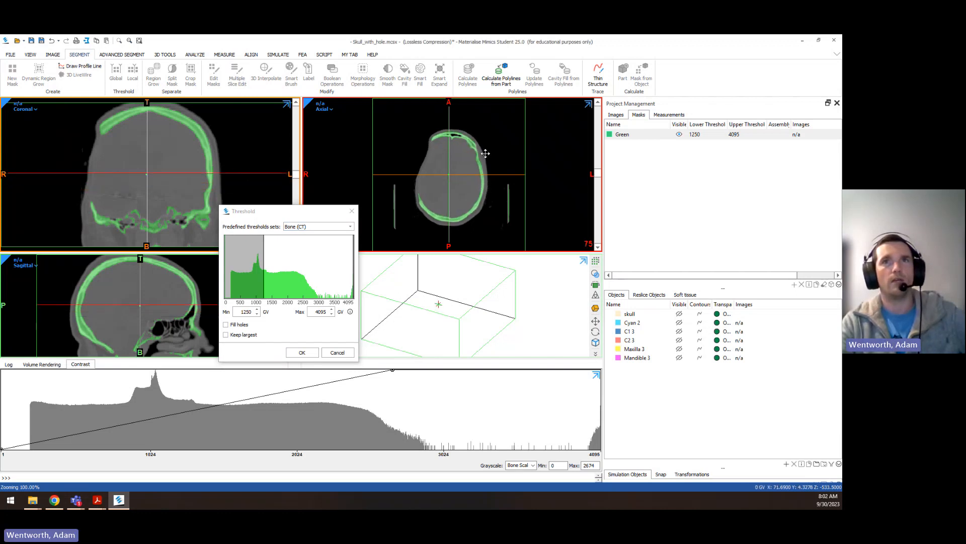
scroll(483, 154, down, 20)
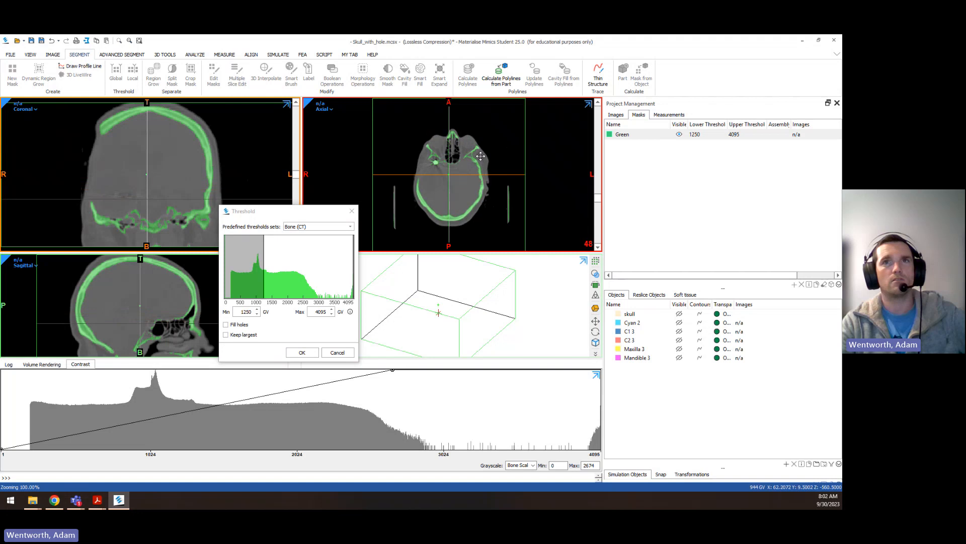
scroll(480, 156, up, 18)
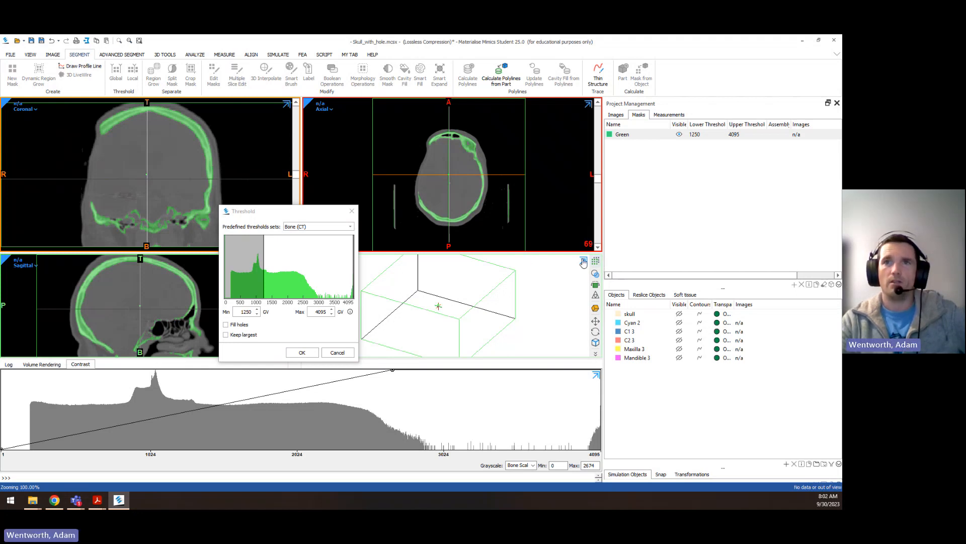
Turn on the 3D preview of the mask and view the skull from the front
click(597, 261)
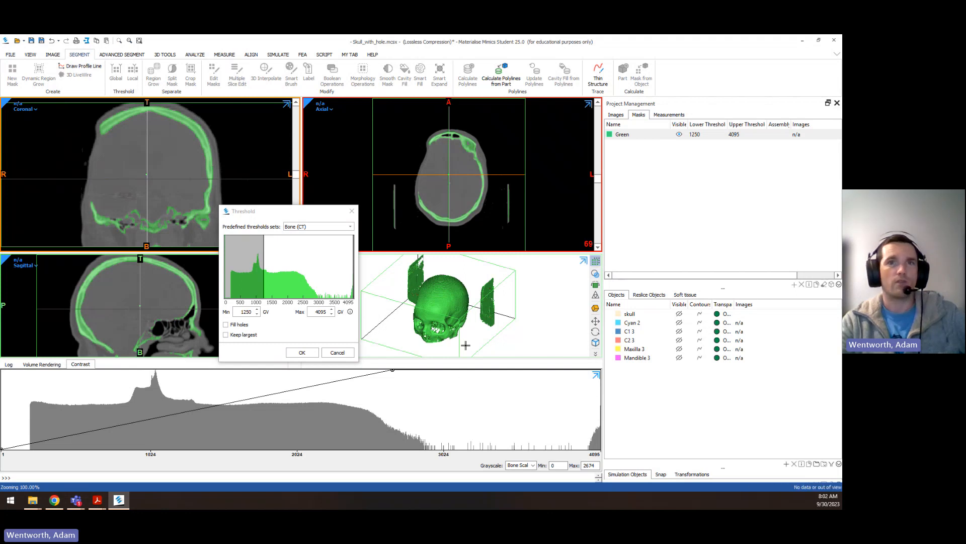
right_drag(465, 346, 447, 324)
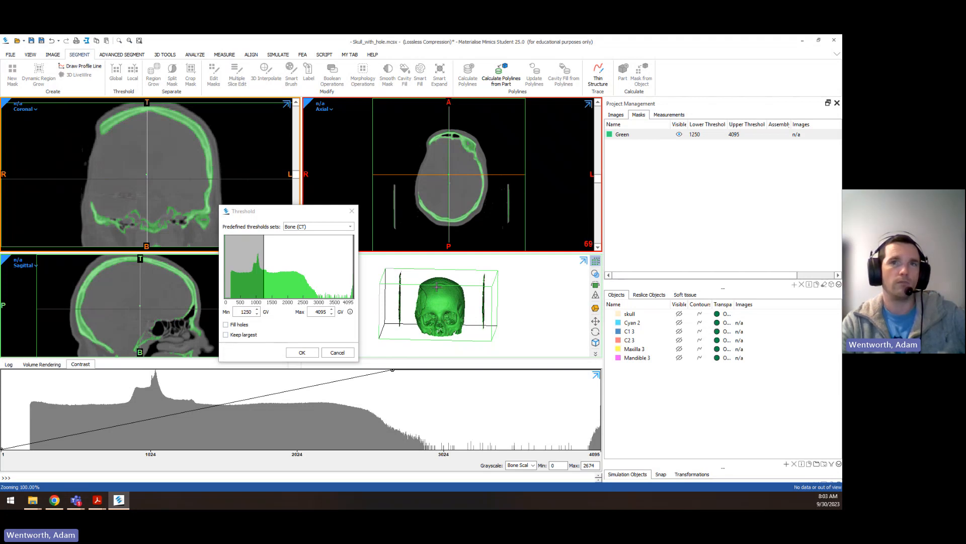
right_drag(438, 322, 402, 320)
Try the Keep largest option on the threshold, inspect the skull closely in 3D, and turn the option off again
click(237, 336)
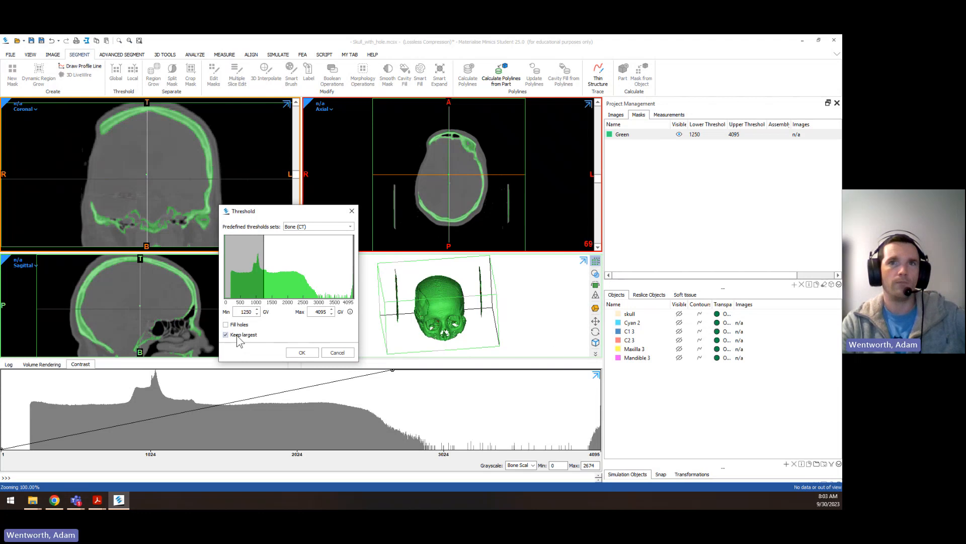
scroll(446, 318, up, 10)
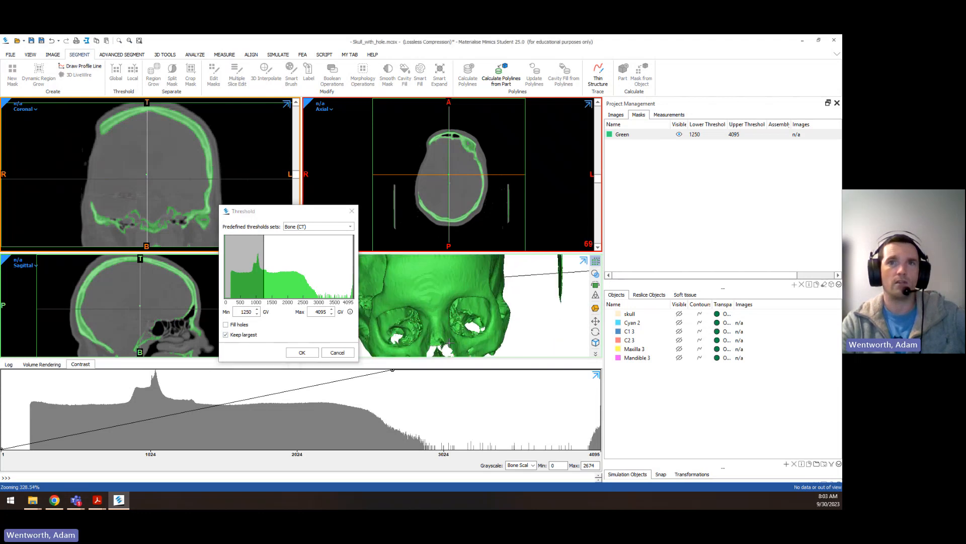
right_drag(431, 330, 440, 332)
middle_drag(458, 343, 459, 281)
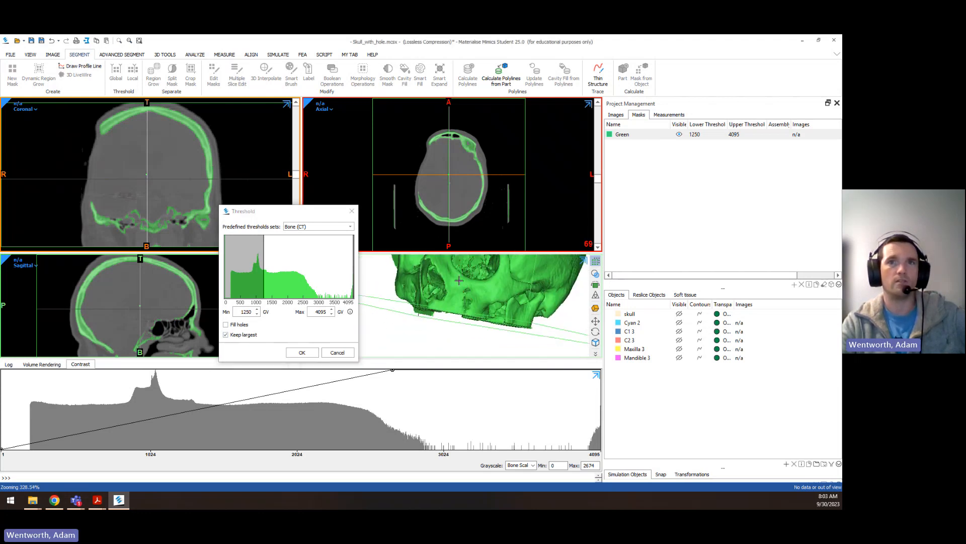
scroll(447, 282, up, 5)
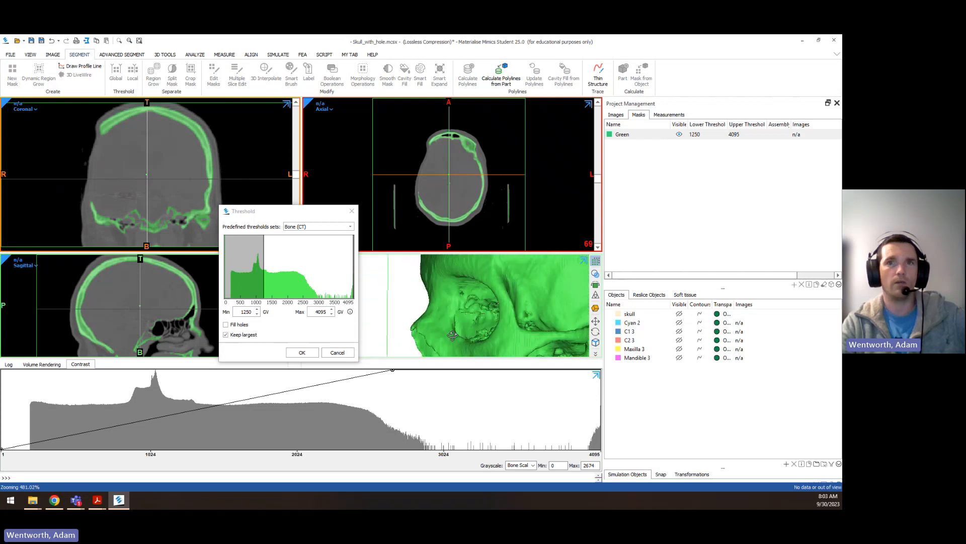
mouse_move(463, 338)
right_down()
mouse_move(498, 344)
mouse_move(460, 331)
right_up()
scroll(460, 330, down, 4)
middle_drag(456, 333, 446, 291)
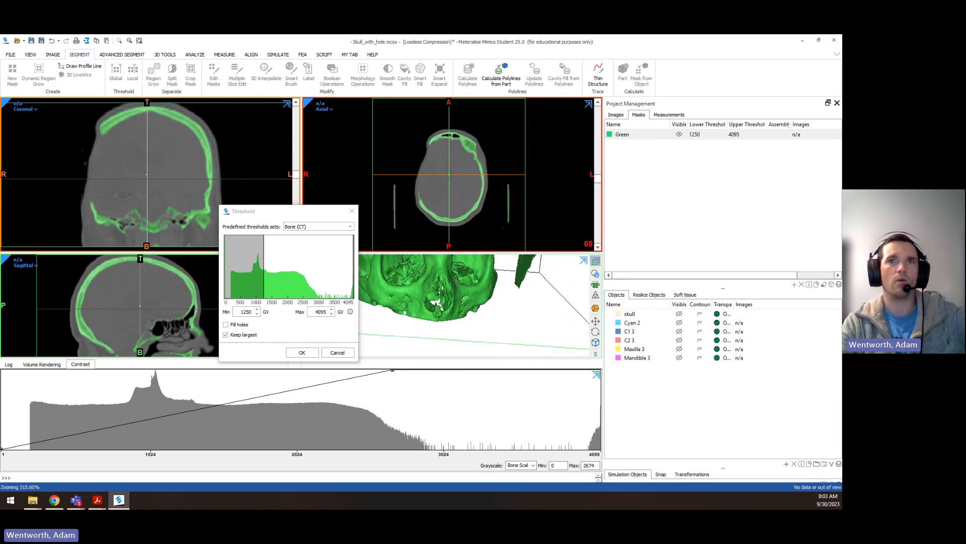
mouse_move(445, 291)
right_down()
mouse_move(448, 282)
mouse_move(459, 303)
mouse_move(456, 279)
right_up()
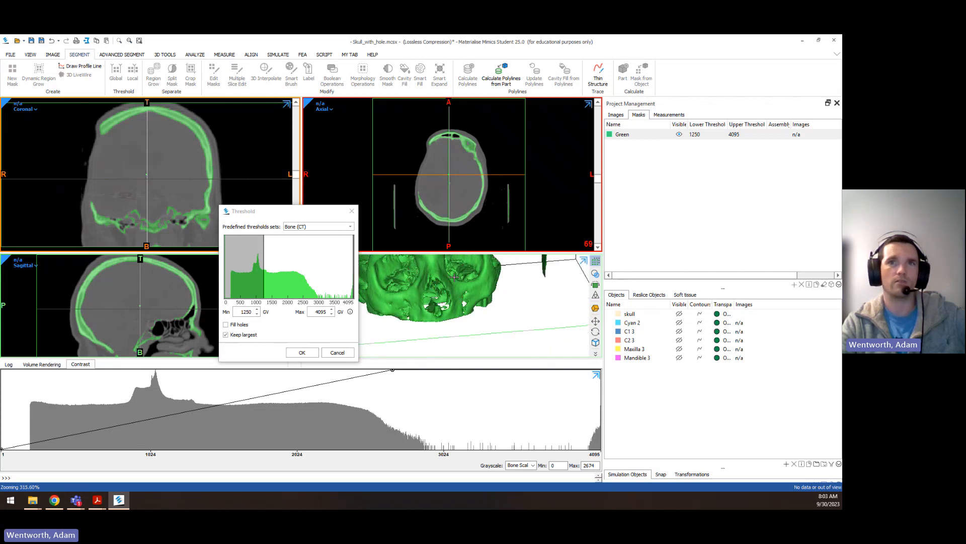
middle_drag(457, 278, 488, 349)
scroll(489, 350, down, 6)
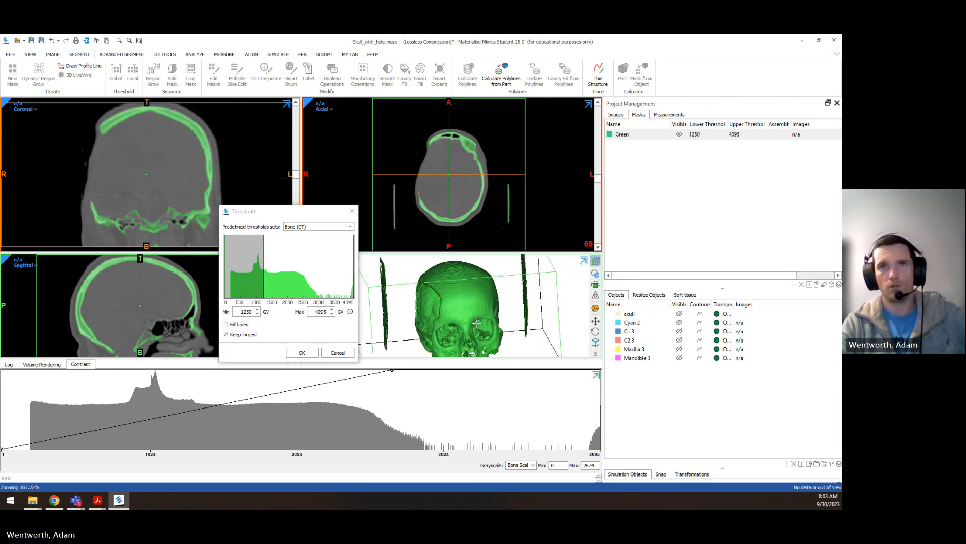
mouse_move(477, 322)
right_down()
mouse_move(479, 308)
mouse_move(468, 306)
right_up()
scroll(468, 306, down, 3)
scroll(468, 306, up, 3)
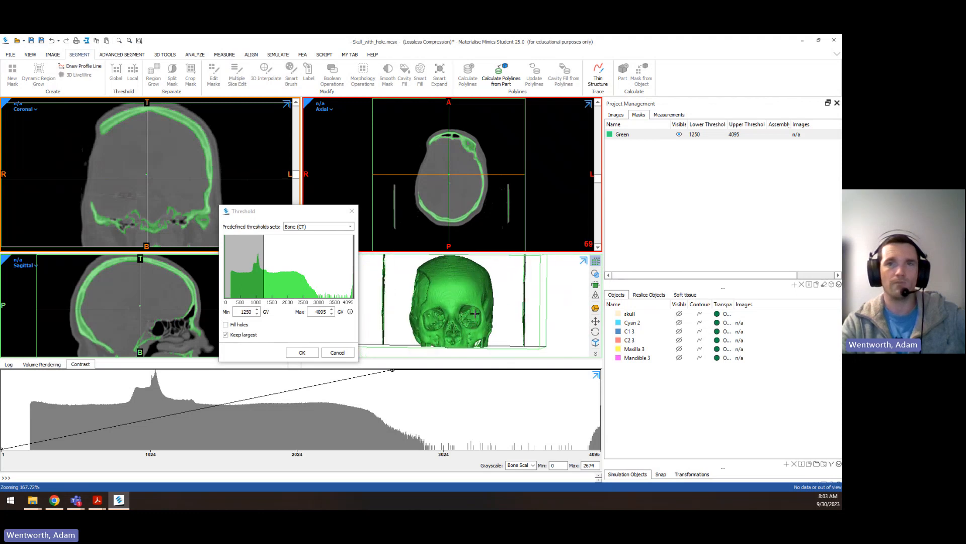
scroll(468, 306, down, 3)
click(233, 335)
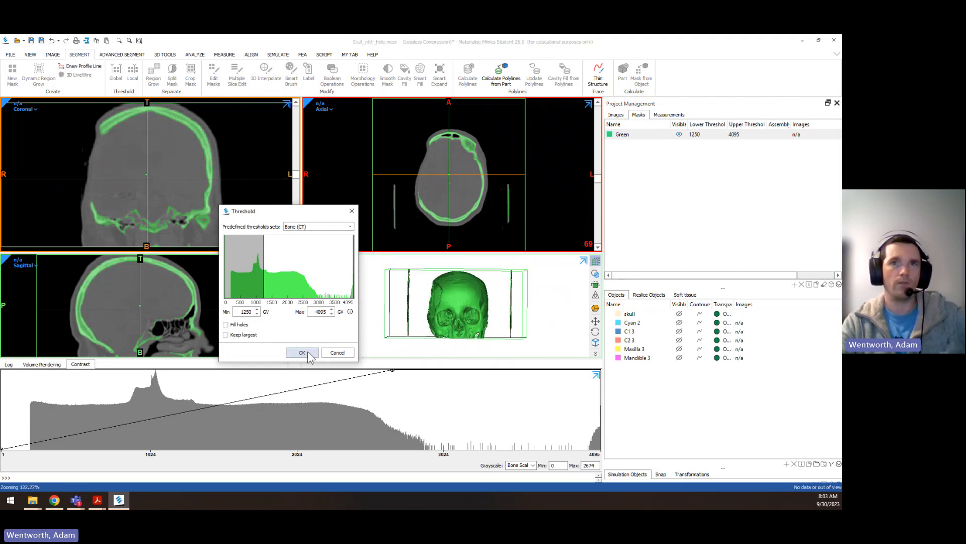
Accept the Bone (CT) threshold of 1250 to 4095 GV for the new mask
click(308, 354)
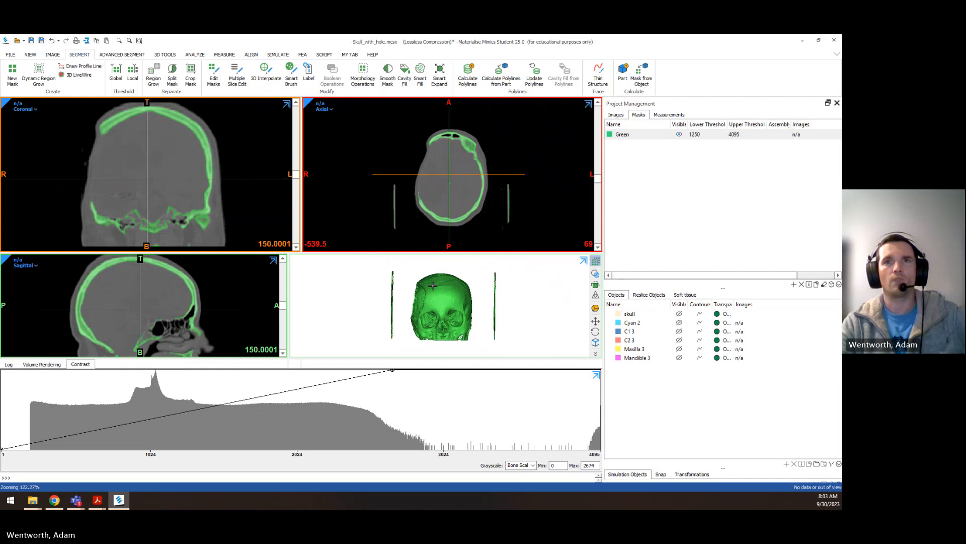
Enlarge the sagittal and 3D views by shrinking the contrast histogram below them
scroll(433, 285, down, 1)
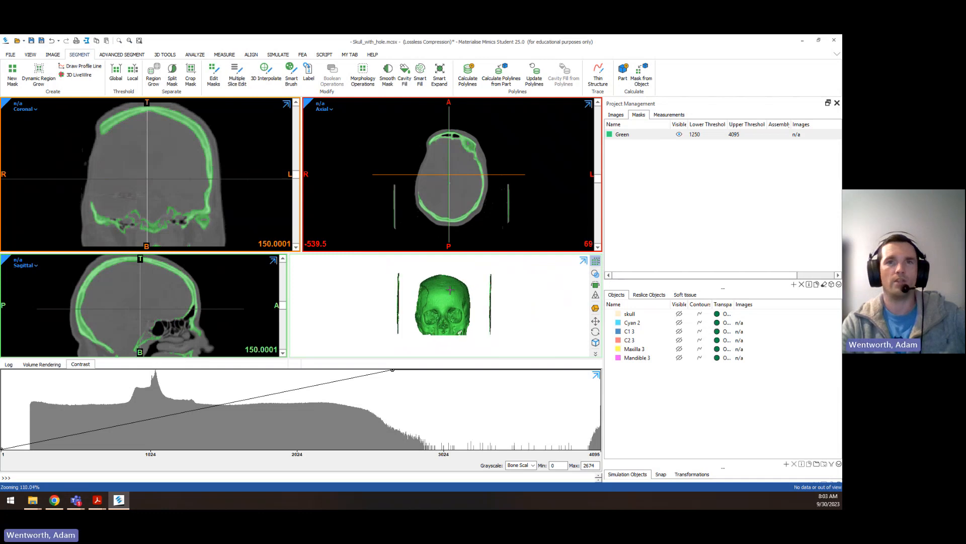
click(615, 313)
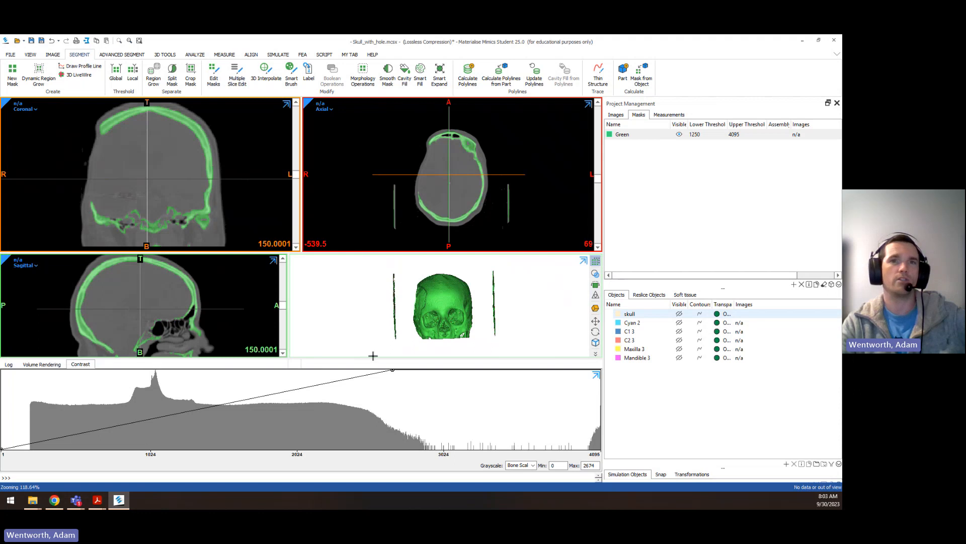
drag(372, 357, 385, 444)
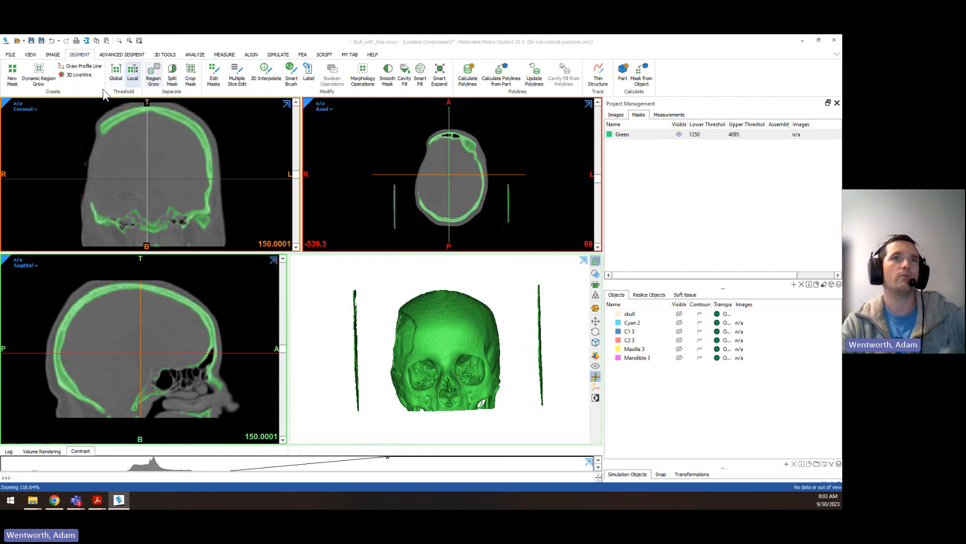
Remove the two thin vertical strips beside the skull from the Green mask in 3D, using Edit Masks with the Lasso option
click(213, 76)
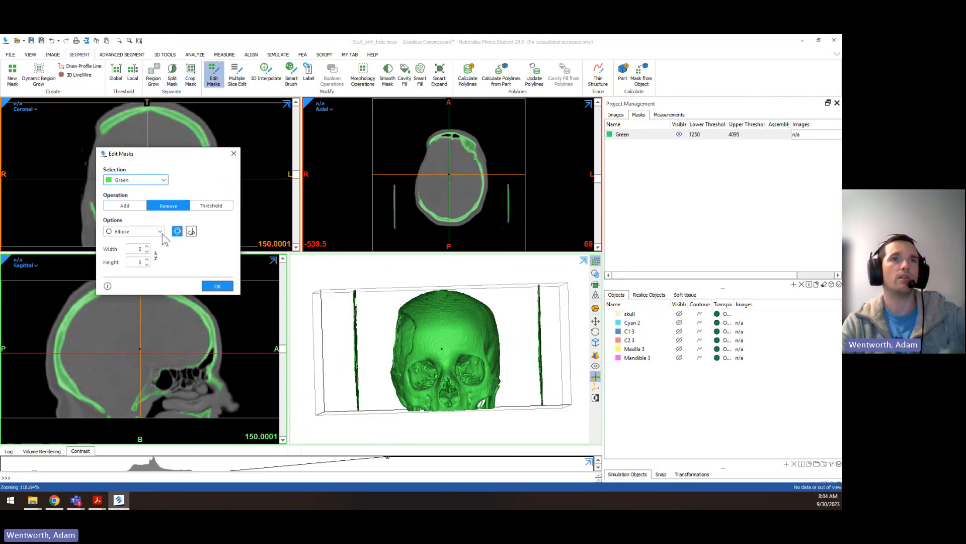
click(160, 233)
click(131, 260)
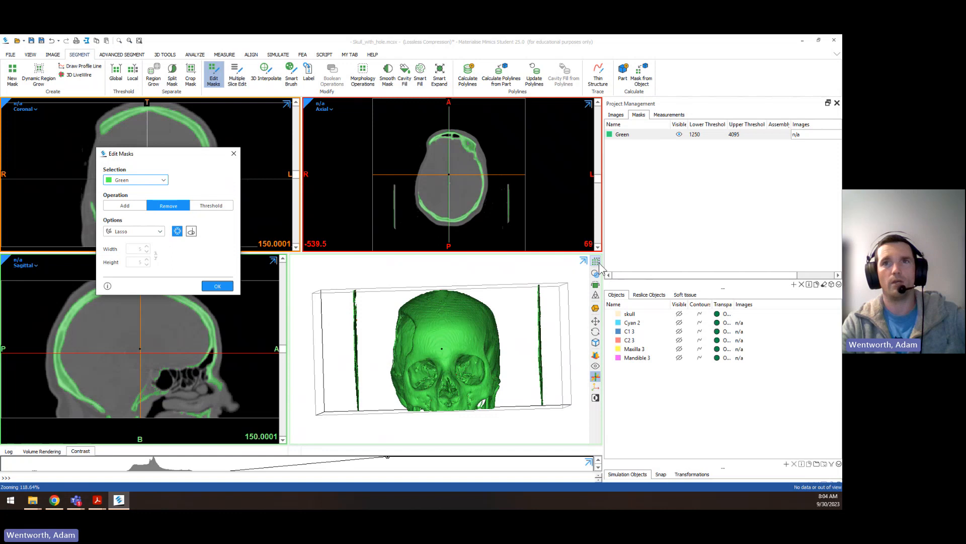
mouse_move(335, 297)
mouse_down()
mouse_move(344, 274)
mouse_move(378, 322)
mouse_move(383, 383)
mouse_move(358, 460)
mouse_move(335, 428)
mouse_move(335, 302)
mouse_up()
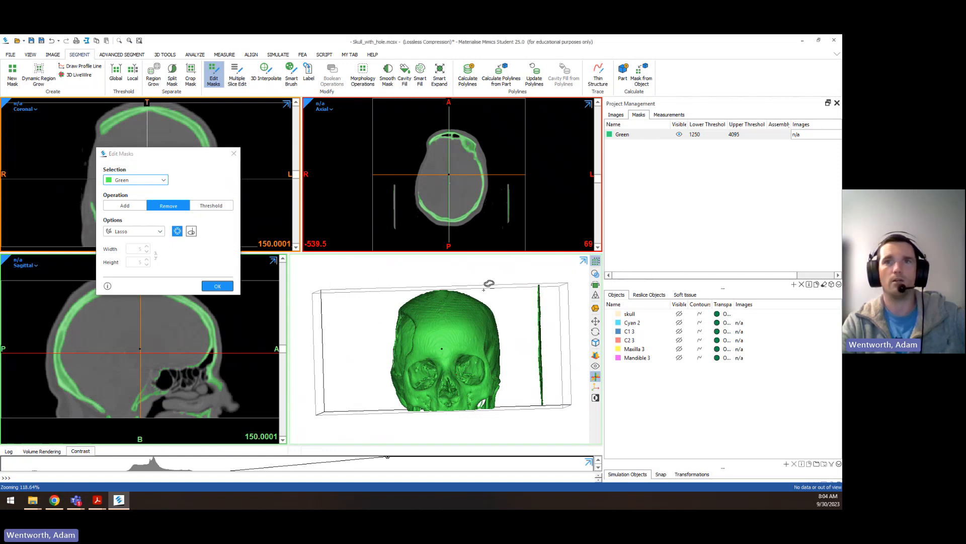
mouse_move(533, 292)
mouse_down()
mouse_move(566, 327)
mouse_move(530, 426)
mouse_move(497, 411)
mouse_up()
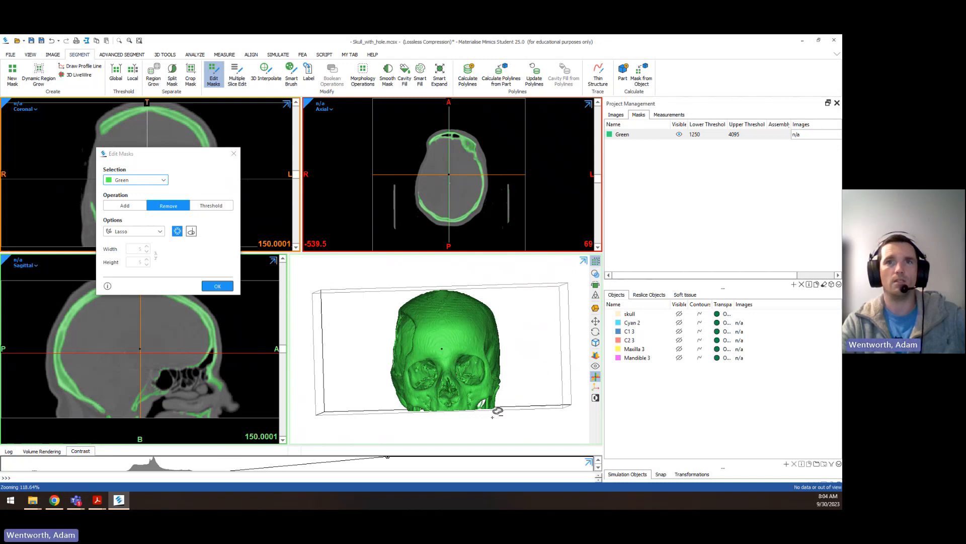
click(225, 286)
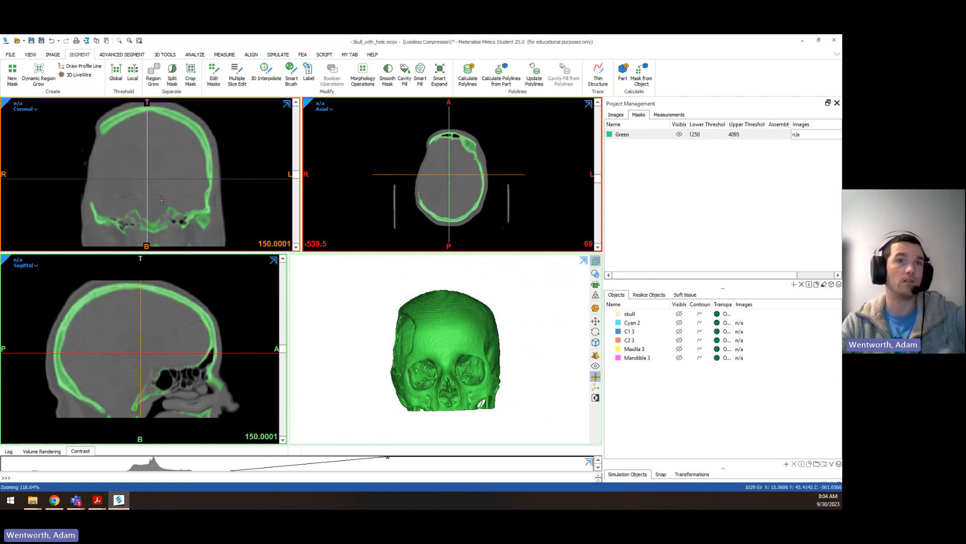
Examine how the Green mask covers the thin bone around the orbit and nasal cavity across the sagittal slices
scroll(198, 406, up, 9)
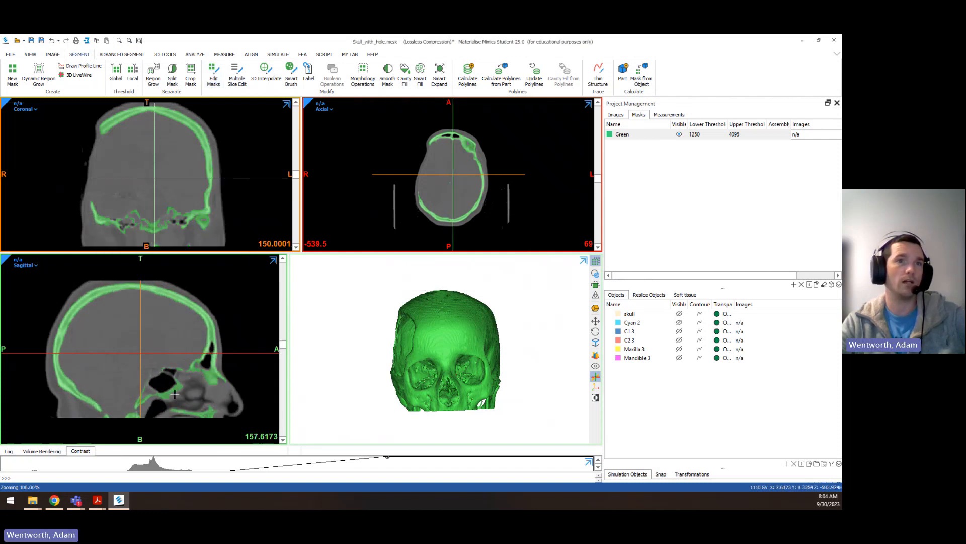
scroll(168, 391, down, 8)
scroll(156, 371, down, 4)
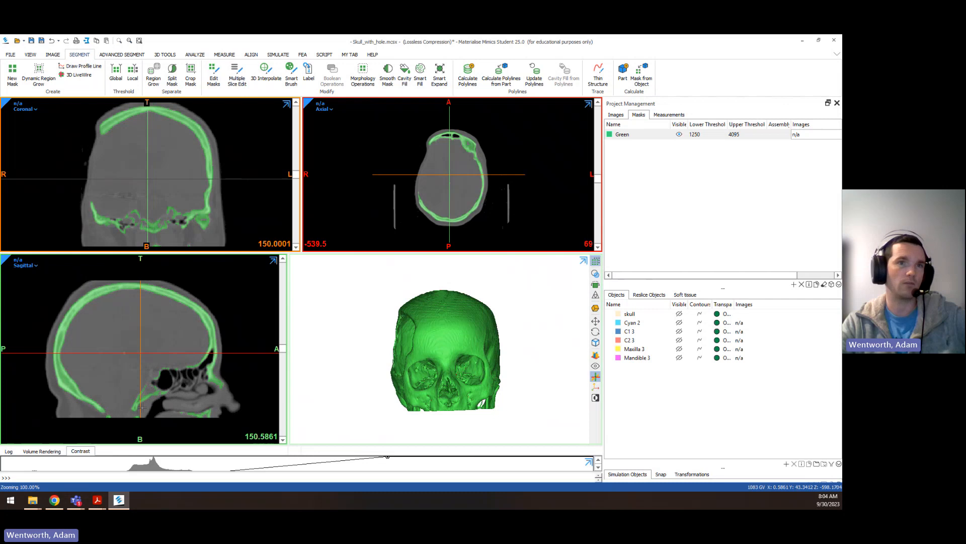
scroll(157, 382, down, 10)
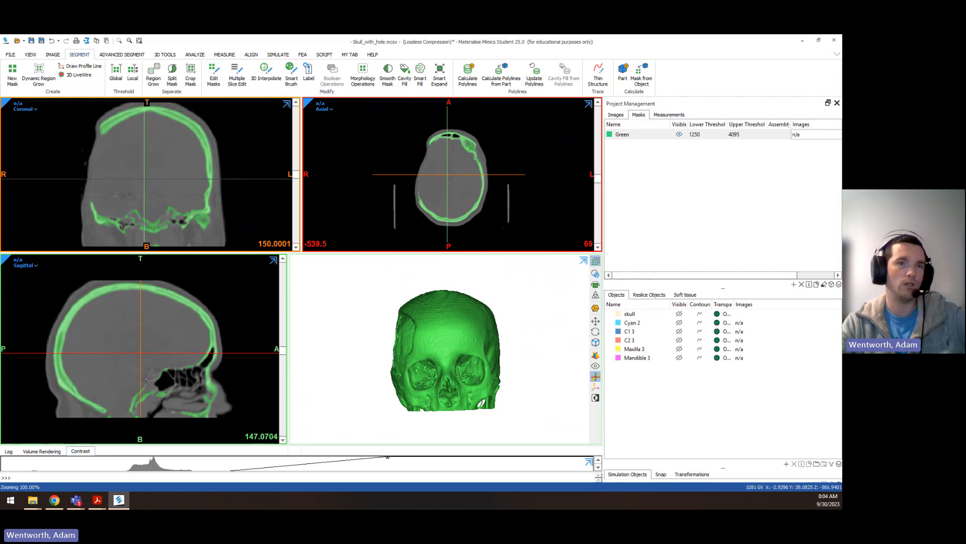
scroll(161, 397, up, 16)
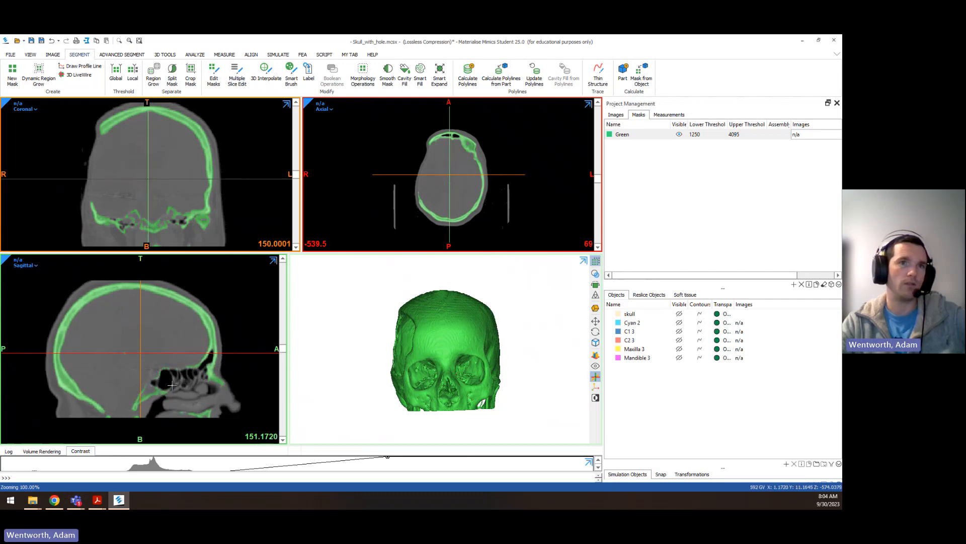
scroll(166, 380, up, 10)
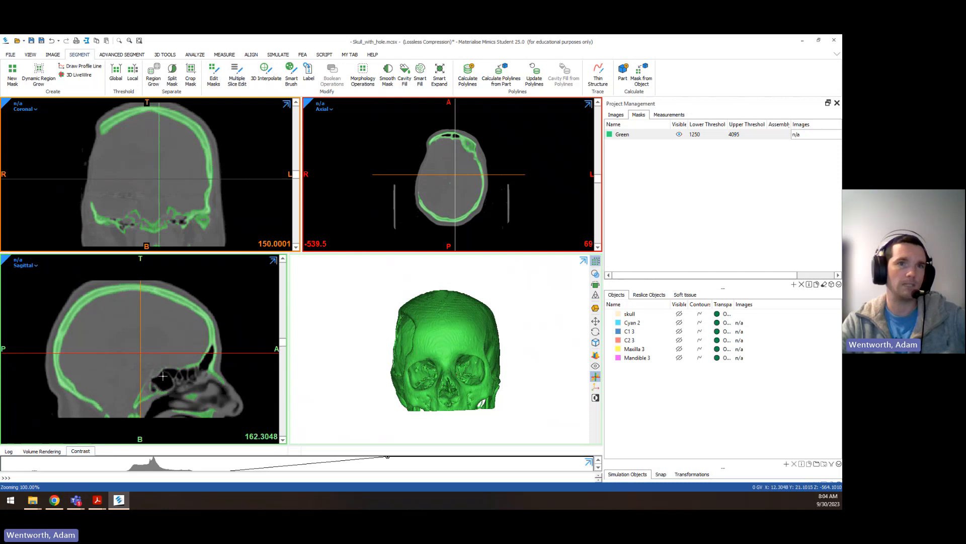
scroll(167, 370, down, 3)
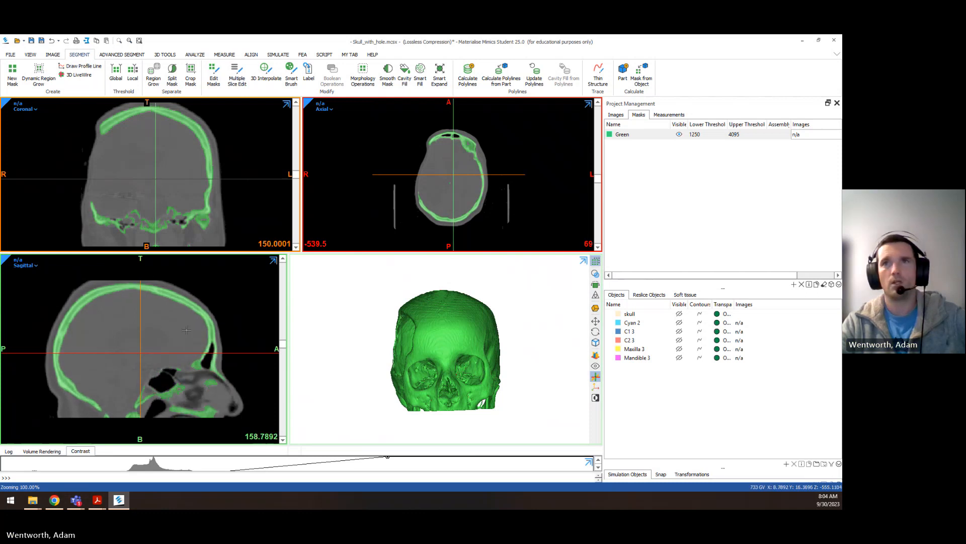
Try lowering the Green mask's global threshold minimum to 1076 GV and inspect the skull closely in 3D
right_click(648, 139)
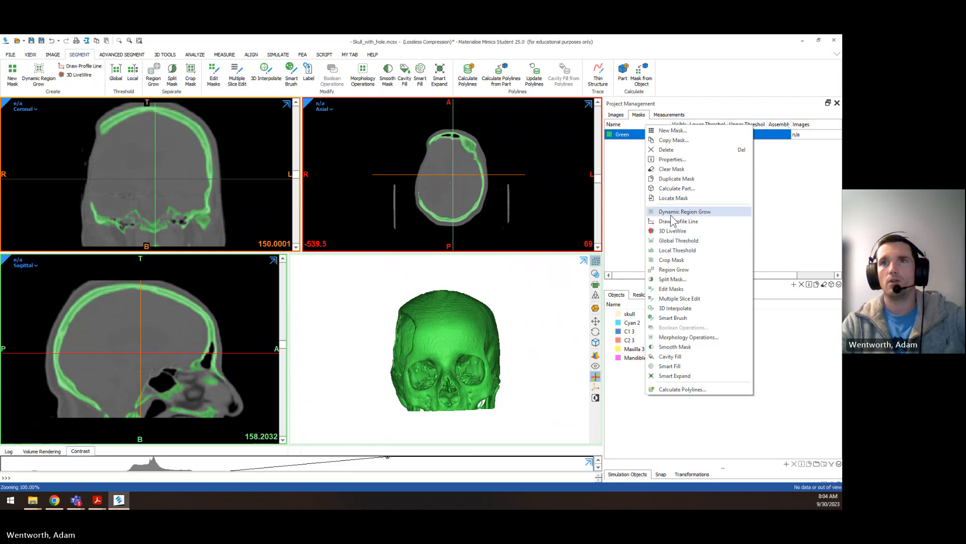
click(684, 241)
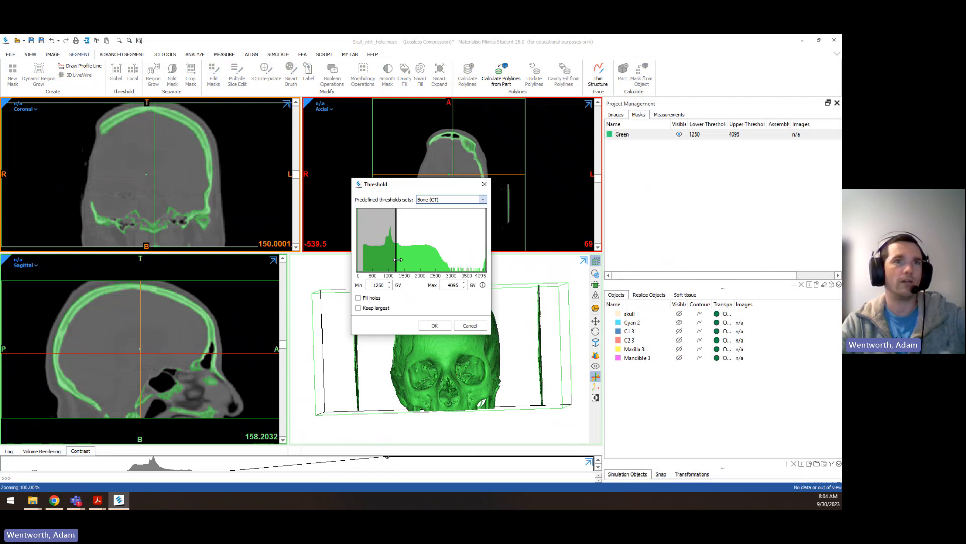
drag(399, 260, 392, 260)
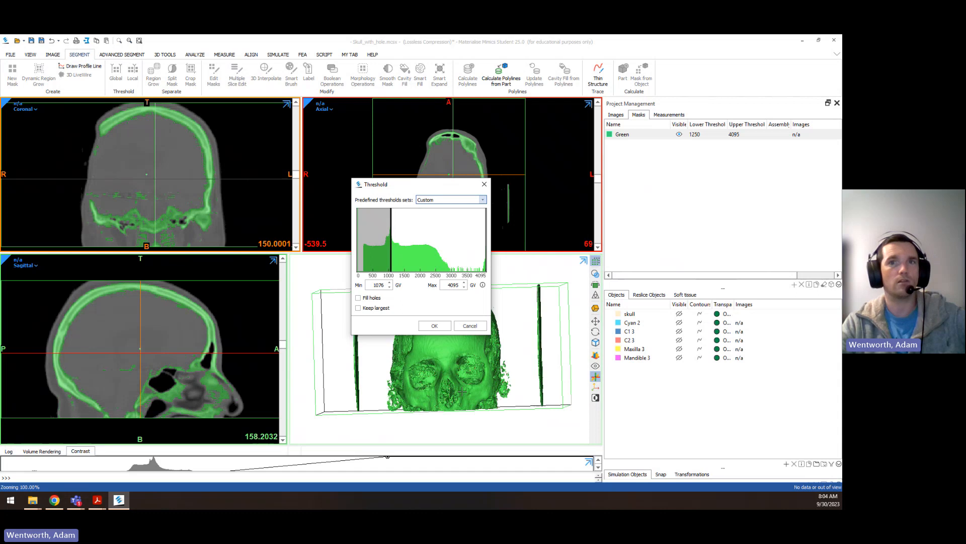
scroll(476, 398, up, 5)
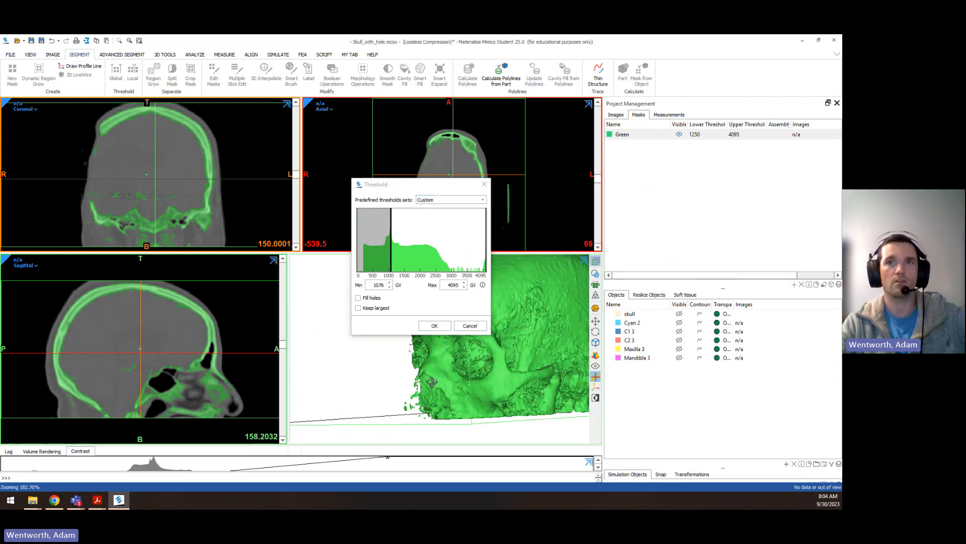
right_drag(452, 381, 410, 300)
Try a threshold minimum of 1118 GV, inspect the face in 3D, and cancel the threshold changes
click(390, 283)
click(390, 282)
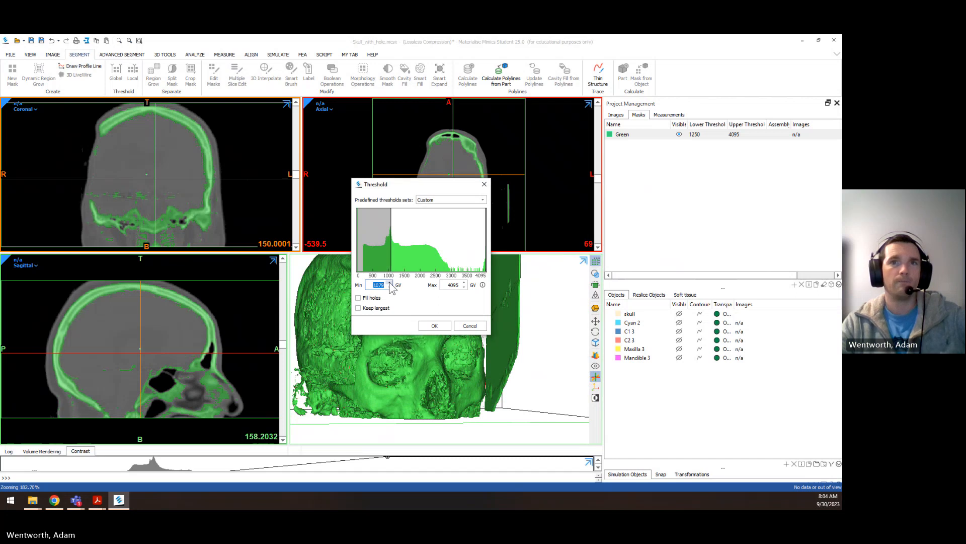
click(390, 283)
click(389, 283)
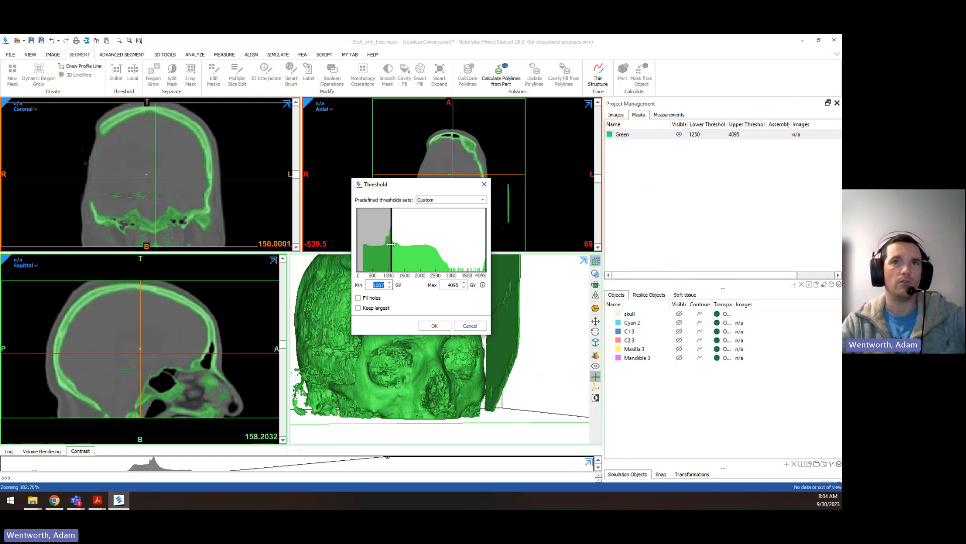
drag(391, 244, 392, 244)
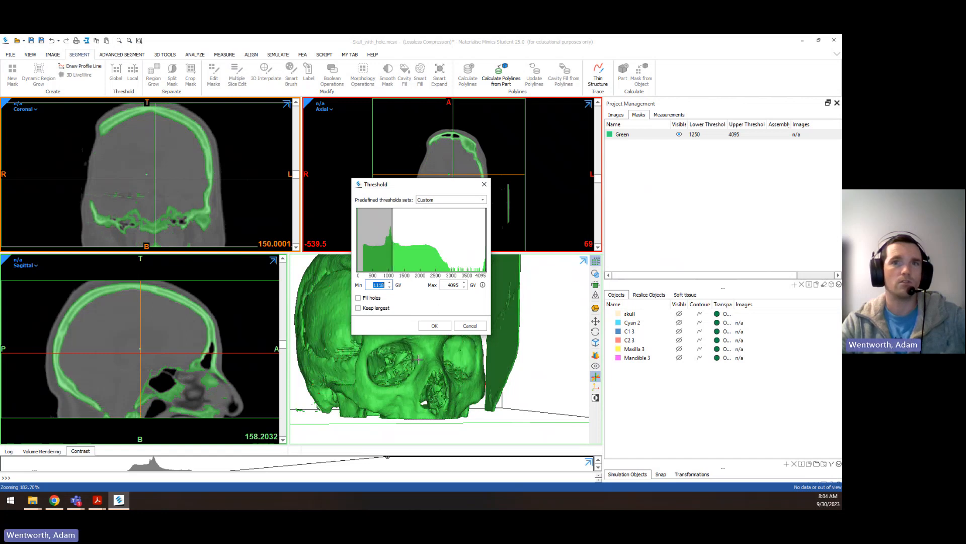
right_drag(418, 358, 424, 346)
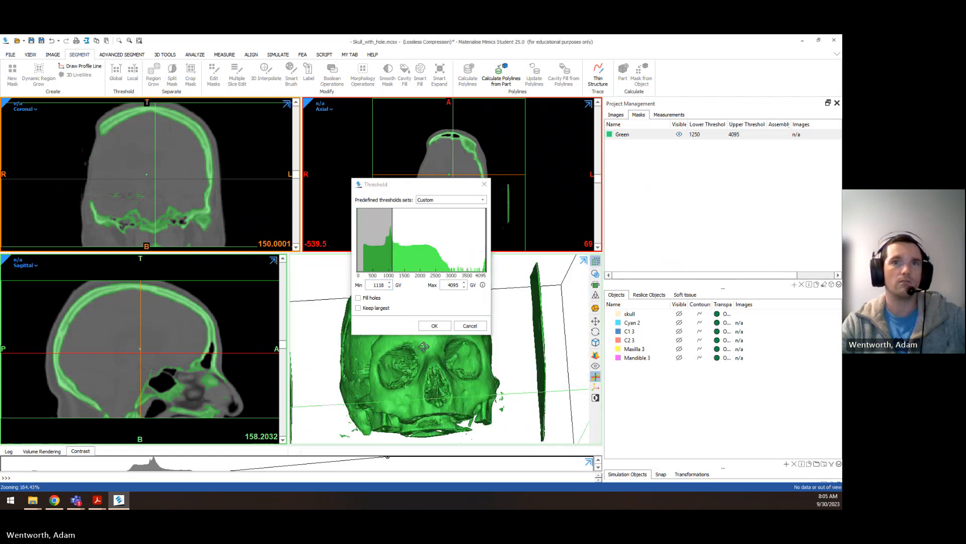
click(475, 325)
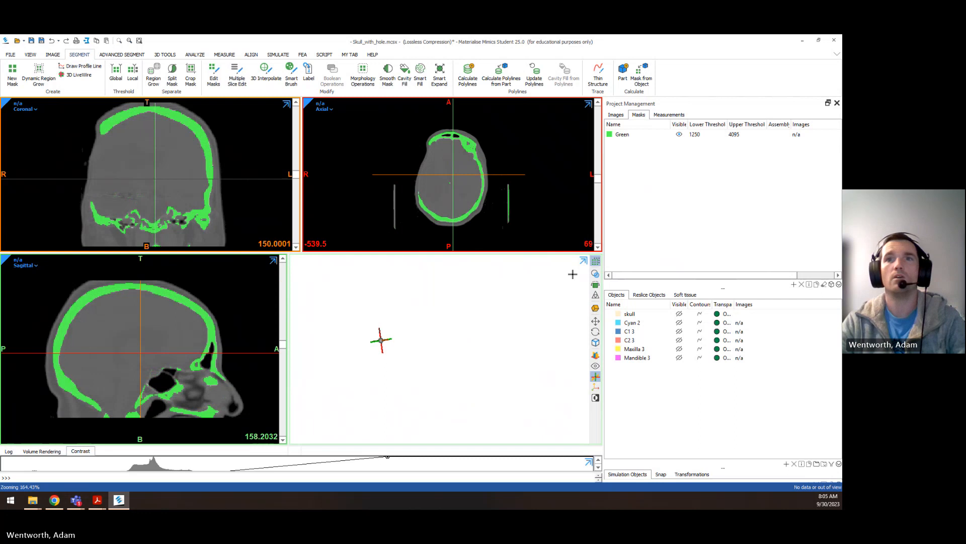
Reselect the Green mask and lasso away both vertical strips beside the skull in 3D with Edit Masks set to Remove
scroll(490, 322, down, 5)
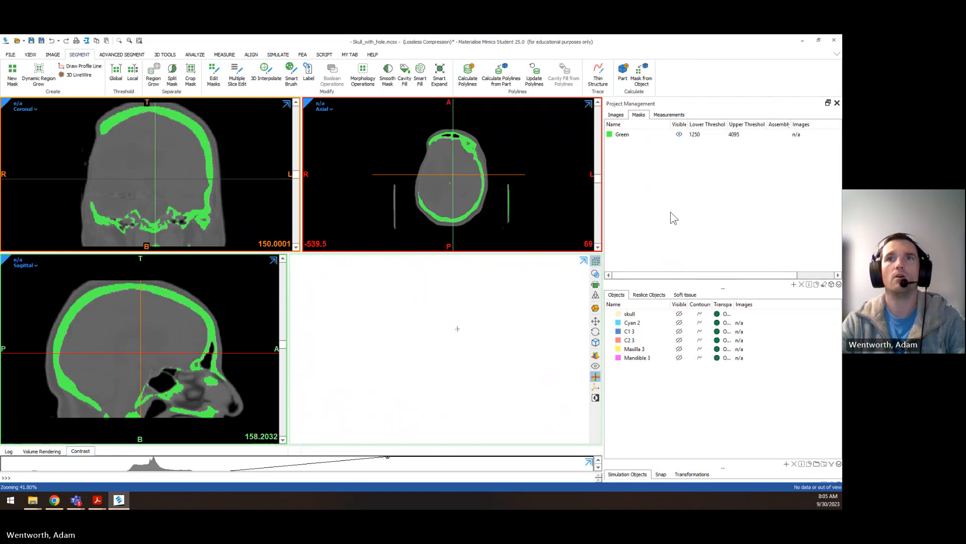
click(650, 133)
scroll(473, 333, up, 3)
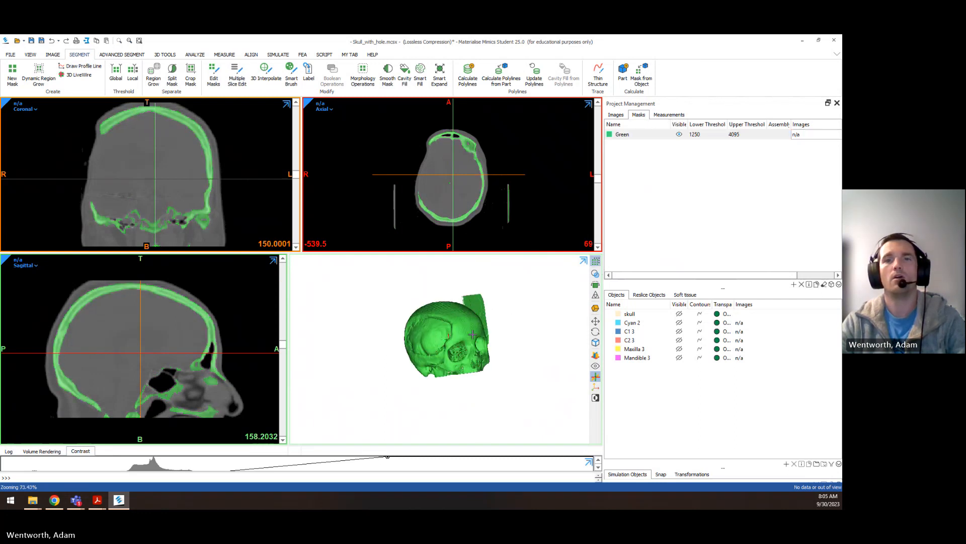
mouse_move(473, 334)
right_down()
mouse_move(446, 327)
mouse_move(446, 343)
right_up()
click(213, 76)
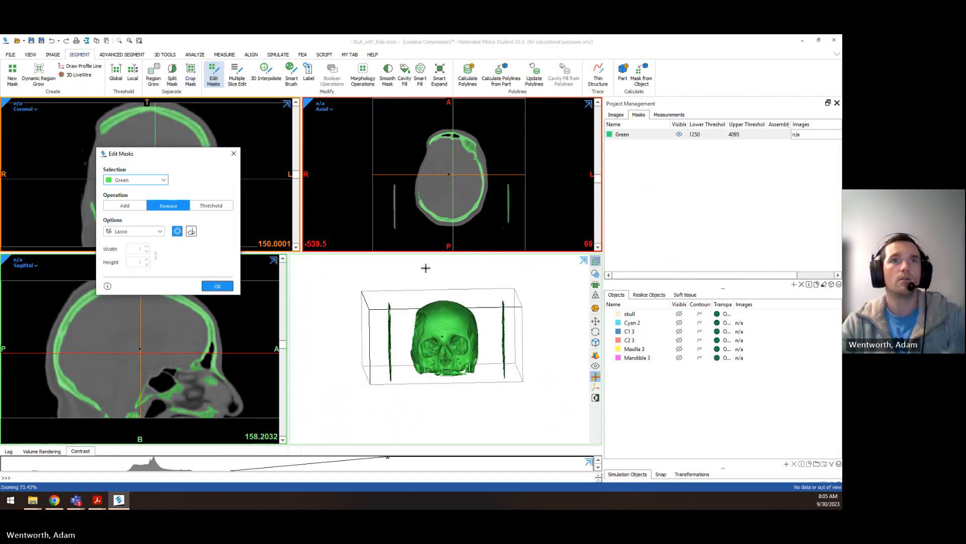
mouse_move(402, 300)
mouse_down()
mouse_move(373, 282)
mouse_move(407, 405)
mouse_move(410, 383)
mouse_up()
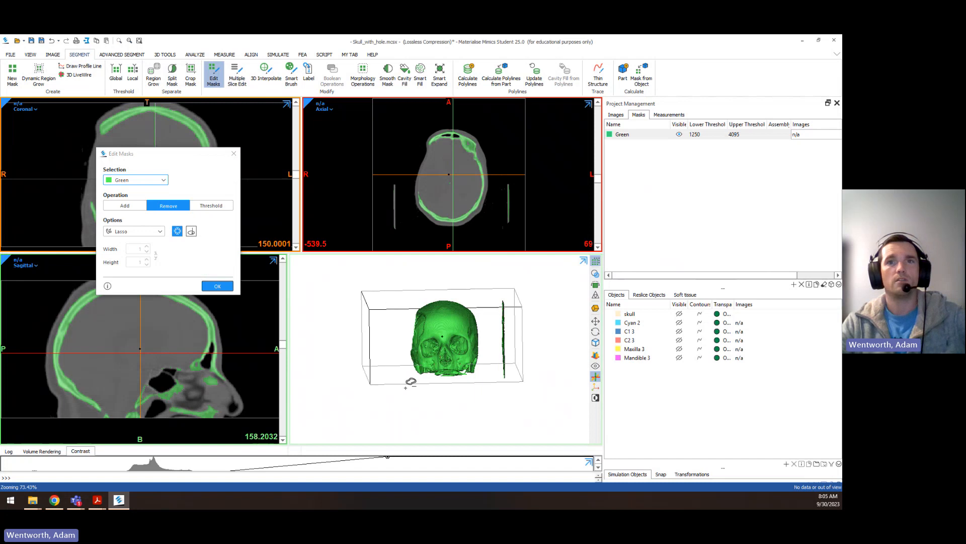
mouse_move(488, 309)
mouse_down()
mouse_move(518, 270)
mouse_move(547, 373)
mouse_move(491, 418)
mouse_up()
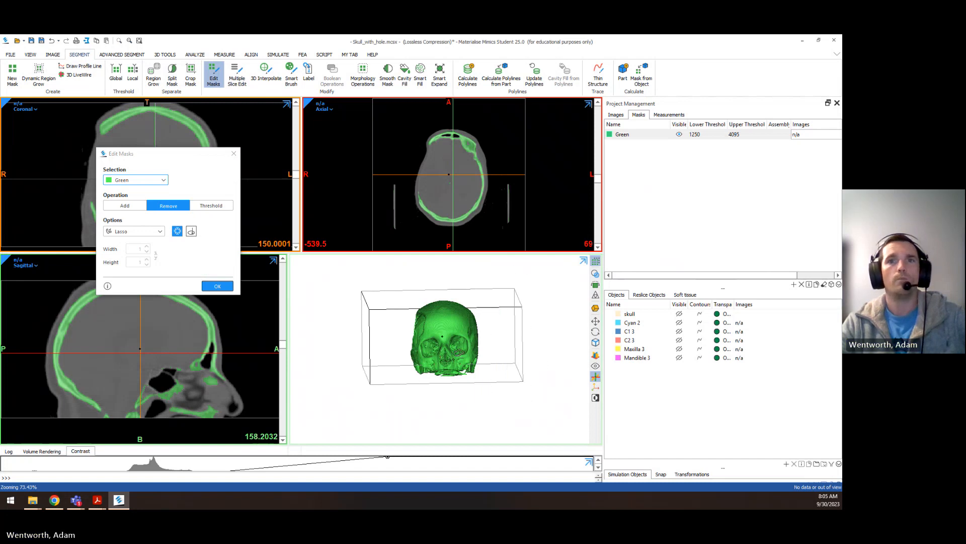
scroll(458, 351, up, 3)
scroll(458, 351, up, 4)
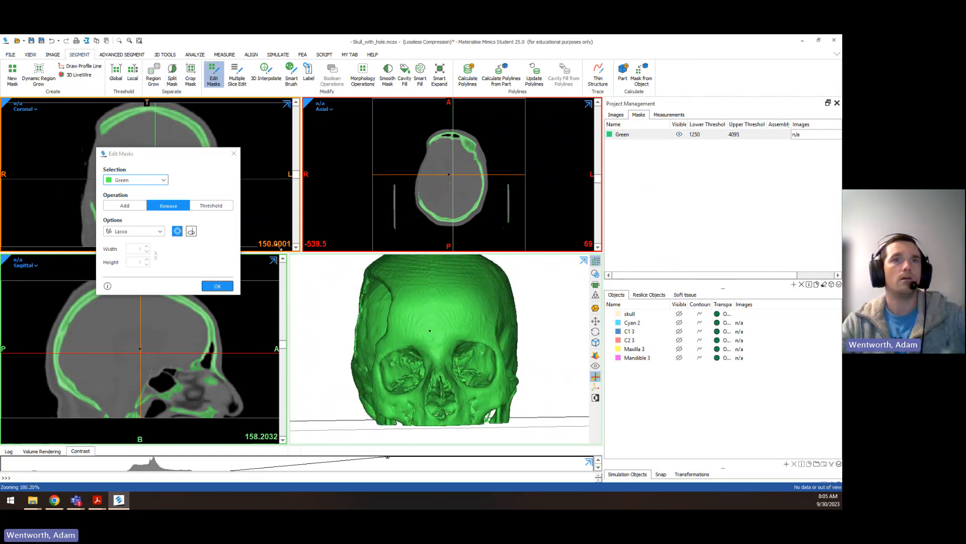
click(218, 287)
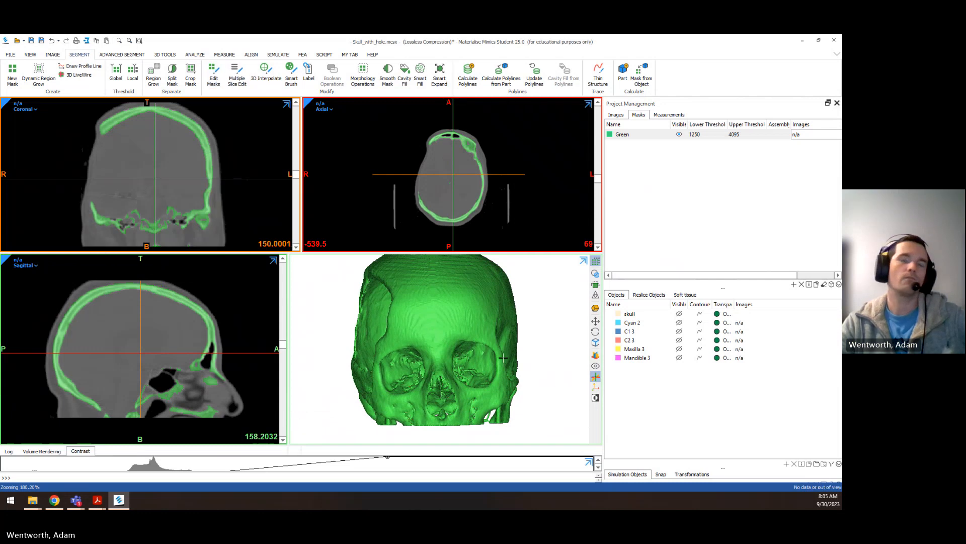
Inspect the cleaned skull mask in 3D from the front, the side and below, looking closely at the skull base
scroll(418, 330, down, 3)
right_drag(417, 330, 394, 329)
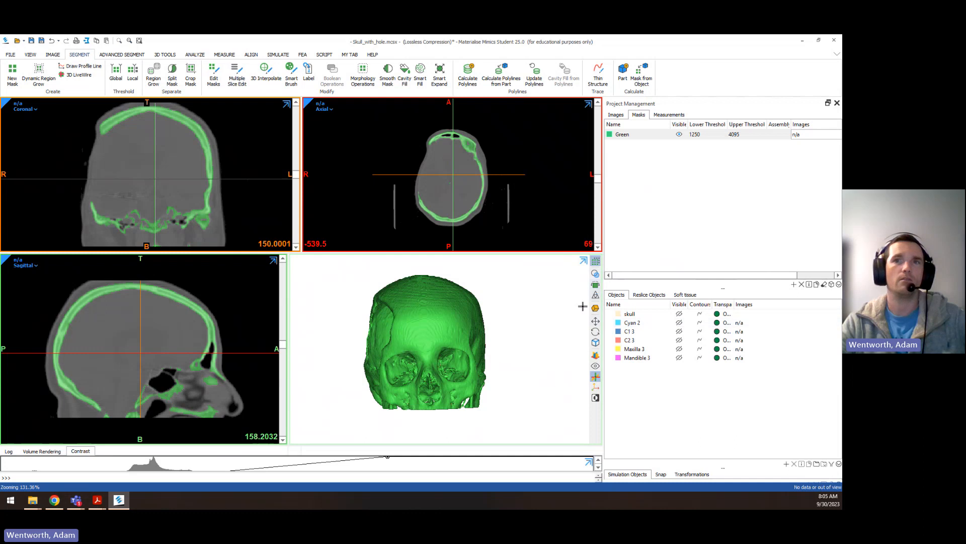
right_drag(497, 359, 432, 320)
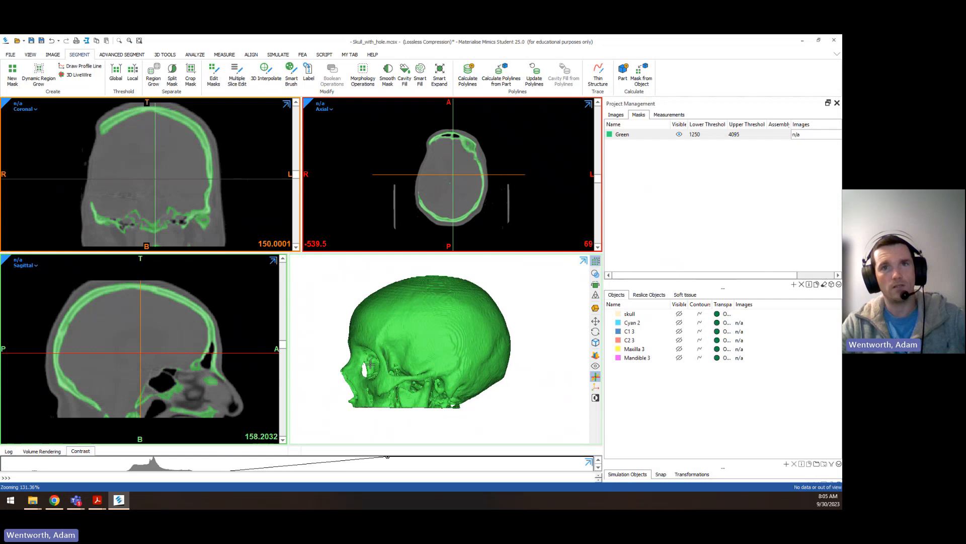
right_drag(427, 393, 491, 344)
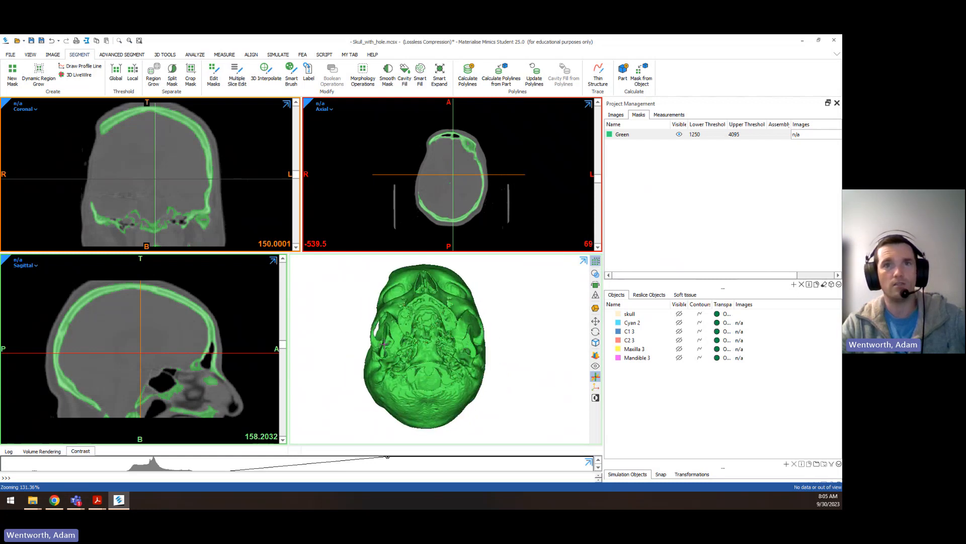
right_drag(388, 342, 511, 330)
scroll(363, 309, up, 5)
scroll(450, 307, up, 6)
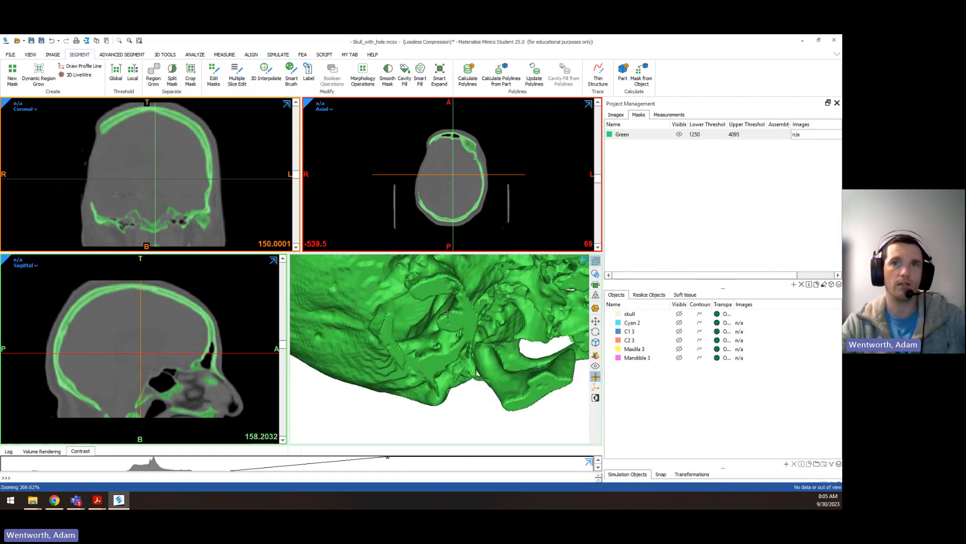
scroll(451, 317, down, 6)
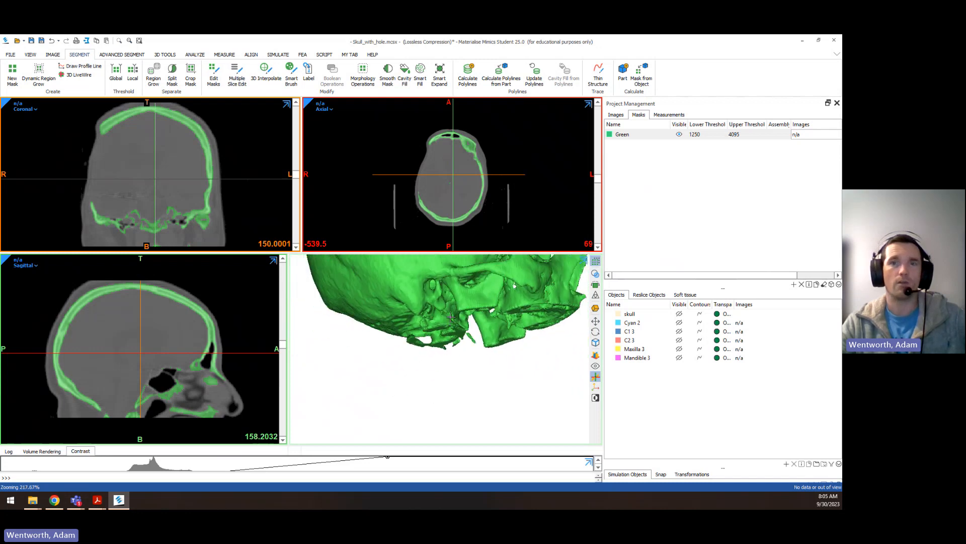
Start Split Mask on the Green mask and bring the jaw joint below the cheekbone into close 3D view
right_drag(441, 320, 451, 314)
scroll(452, 297, down, 3)
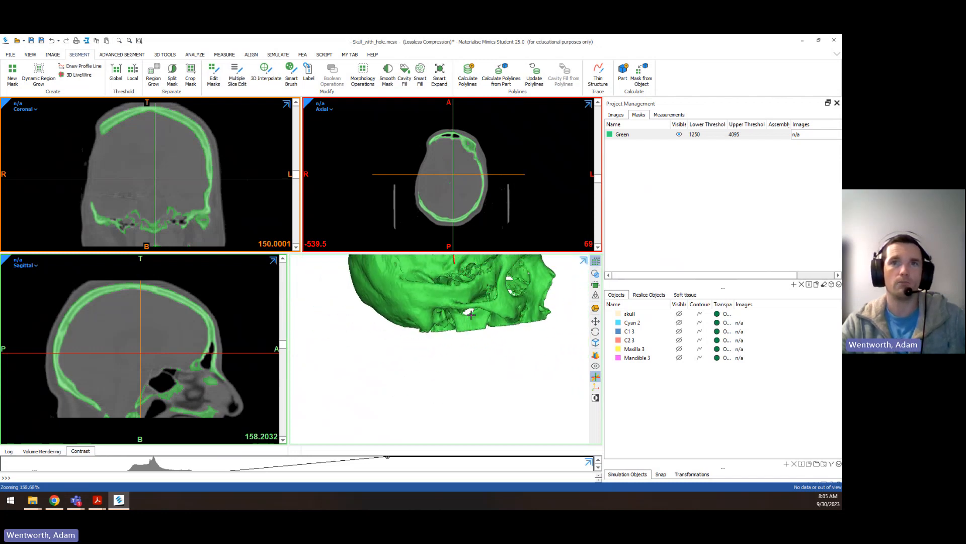
middle_drag(453, 288, 451, 339)
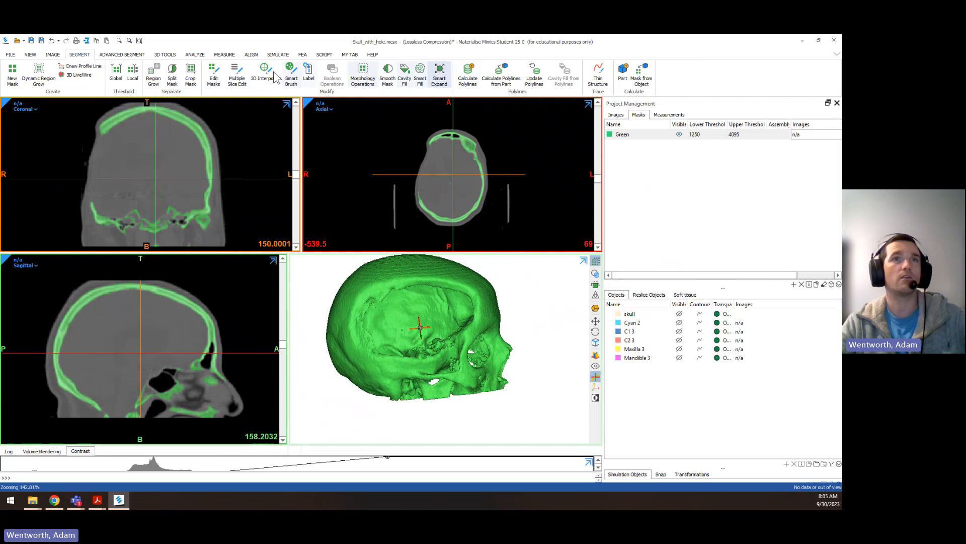
click(172, 79)
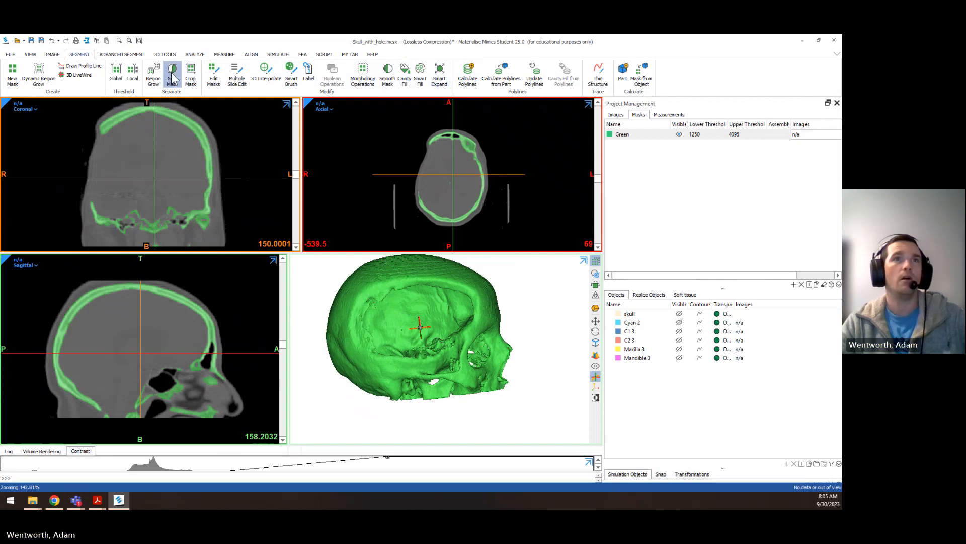
drag(337, 137, 253, 139)
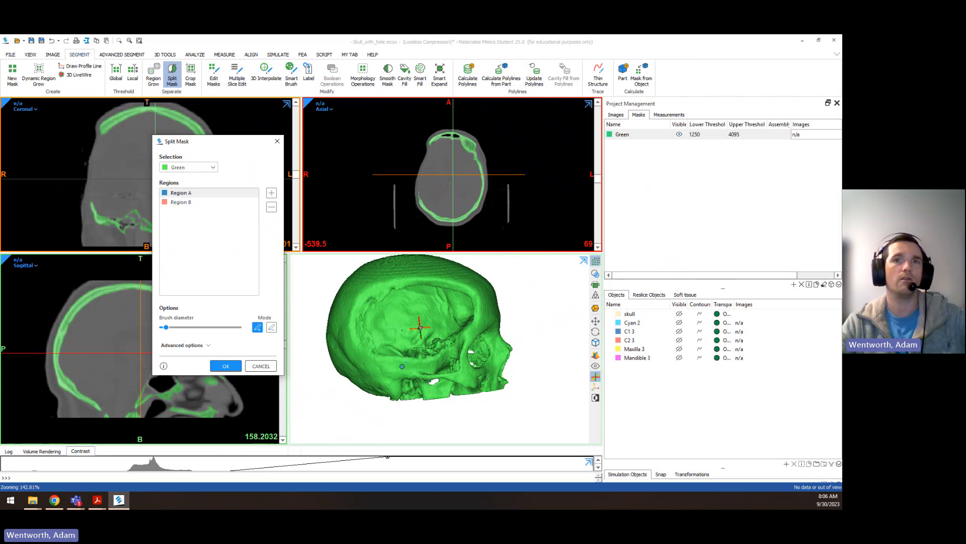
scroll(422, 319, up, 5)
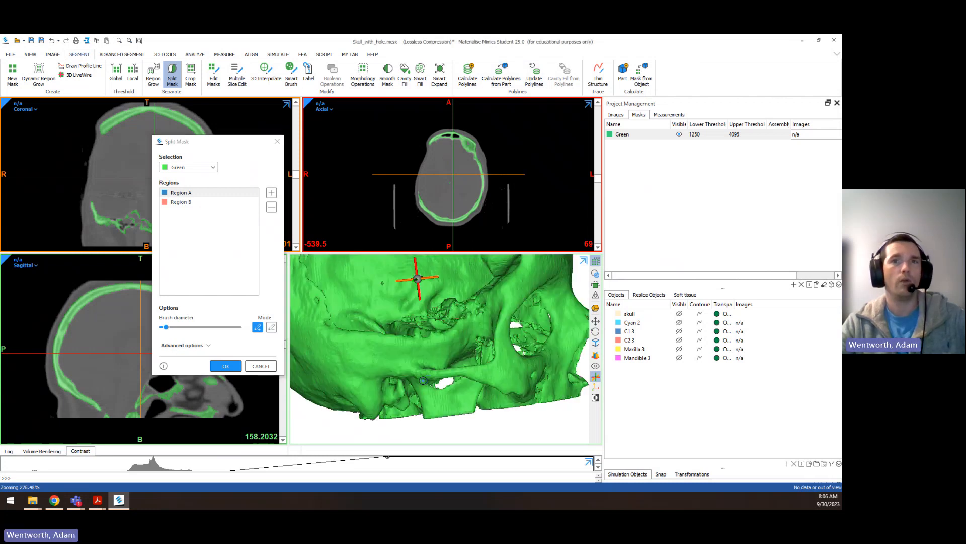
right_drag(422, 318, 415, 374)
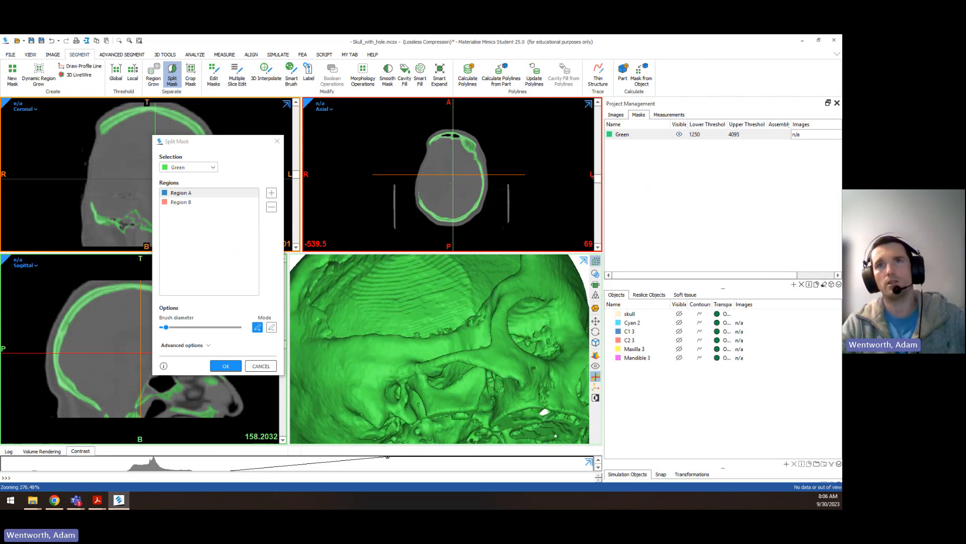
Locate the jaw joints on axial slice -587.5 and add Region C to the Split Mask regions
drag(599, 170, 602, 212)
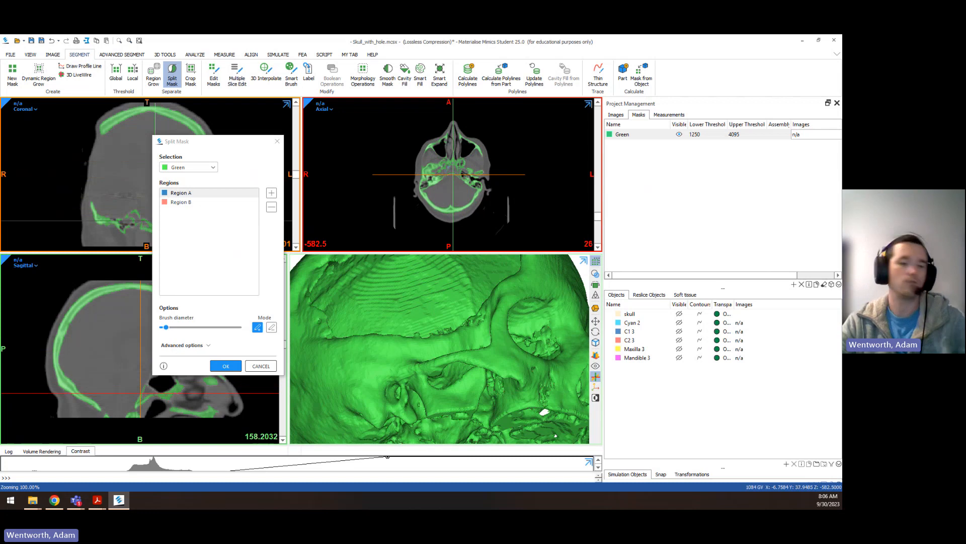
ctrl+scroll(474, 173, up, 10)
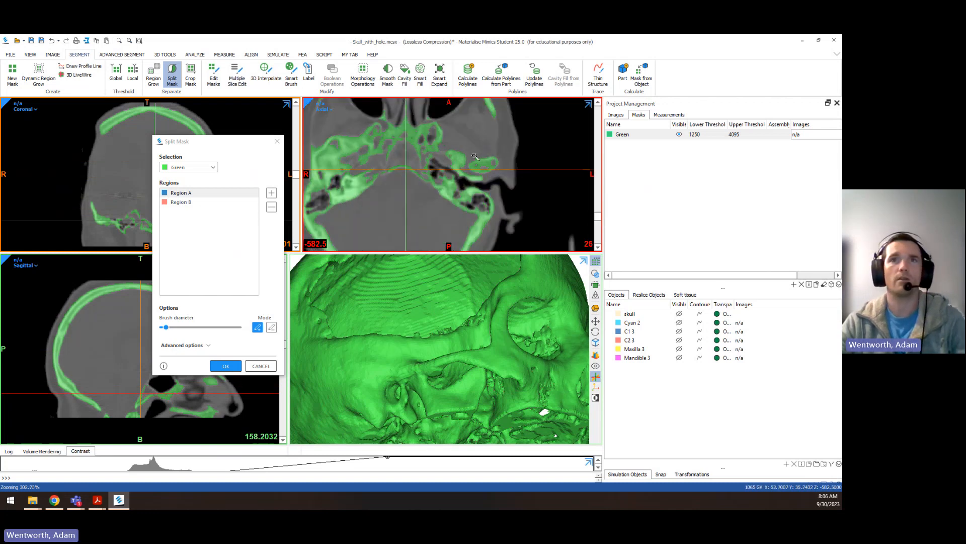
middle_drag(474, 174, 517, 173)
ctrl+scroll(507, 176, down, 1)
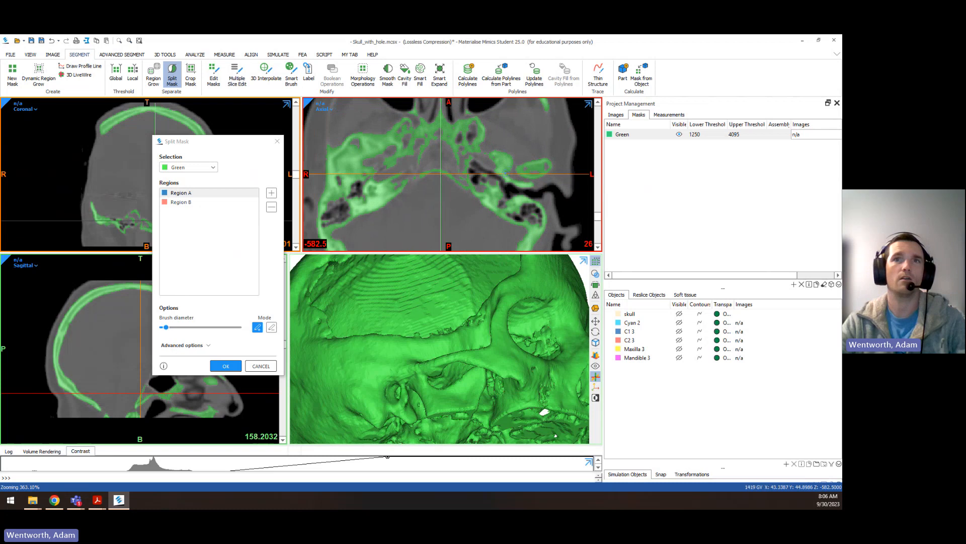
scroll(506, 168, down, 4)
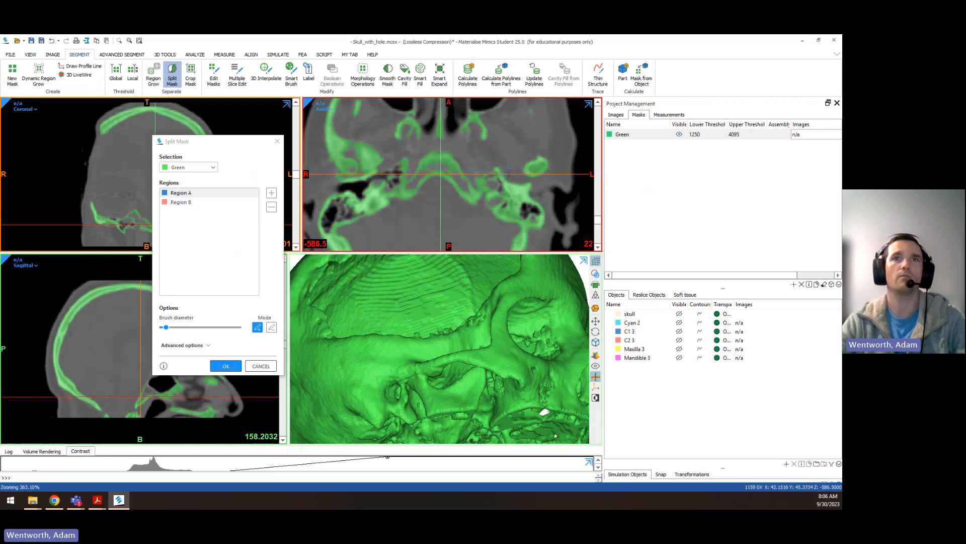
scroll(508, 168, down, 1)
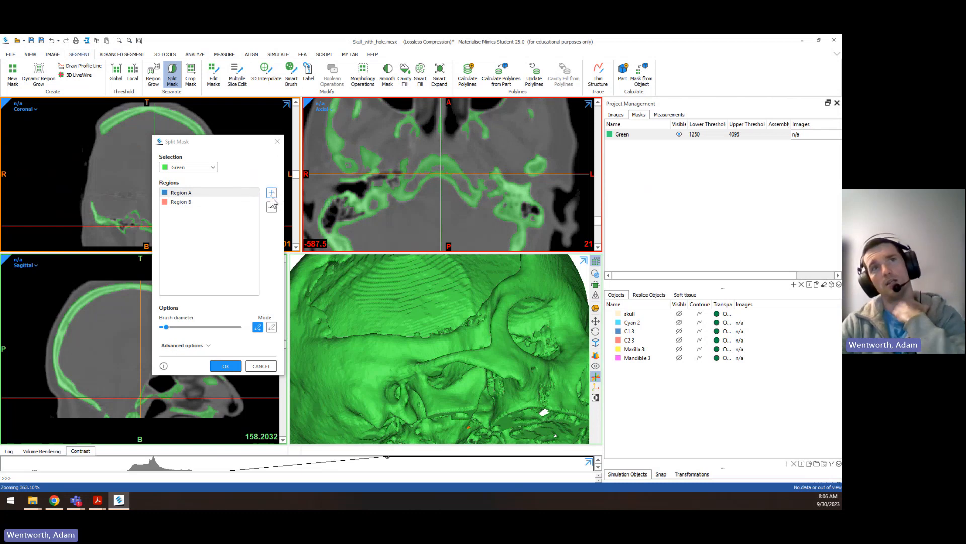
click(236, 202)
click(219, 194)
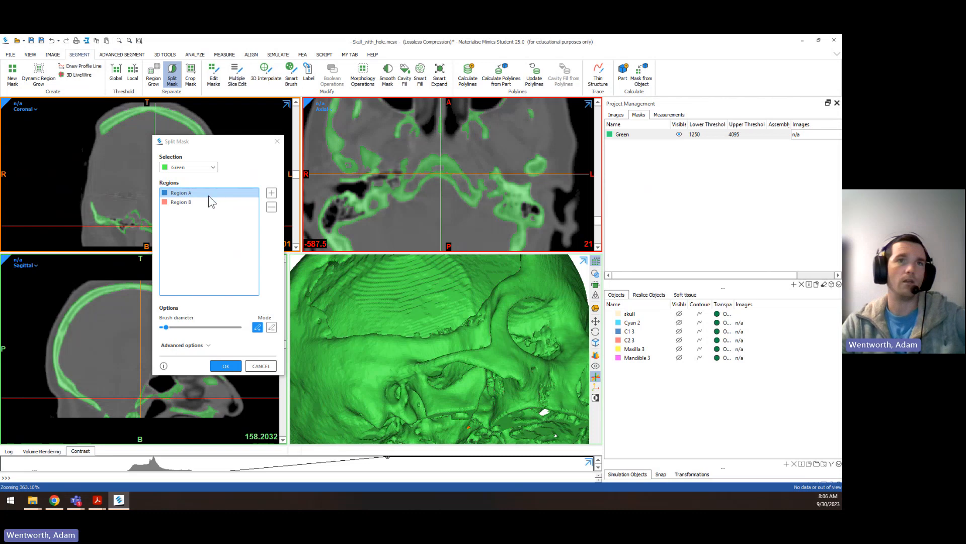
click(271, 193)
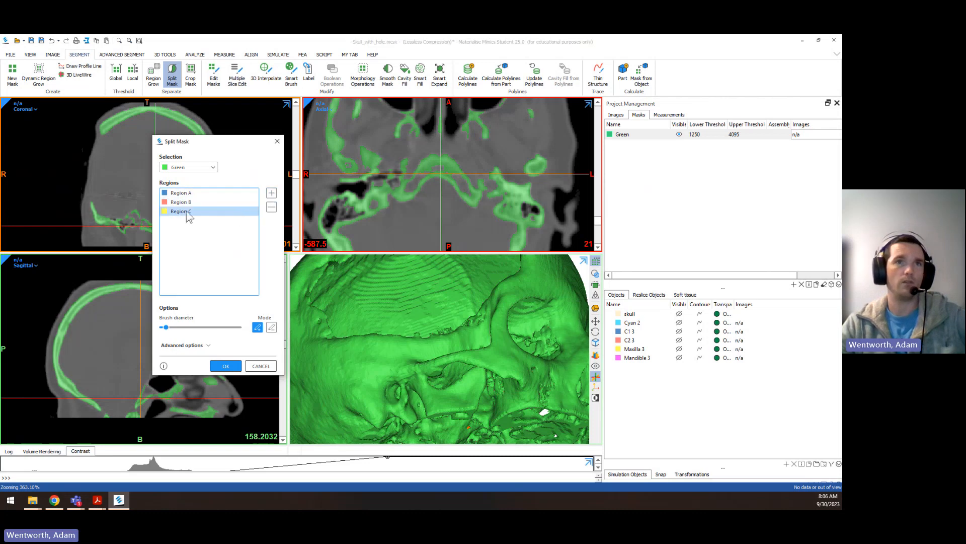
Paint the skull bone beside the jaw joints on both sides as Region A on axial slice -587.5
click(189, 194)
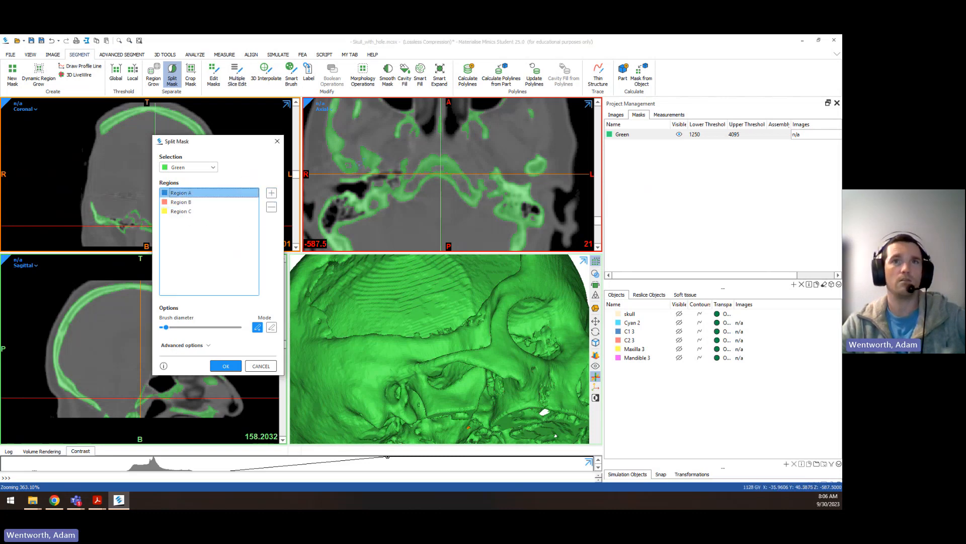
click(333, 147)
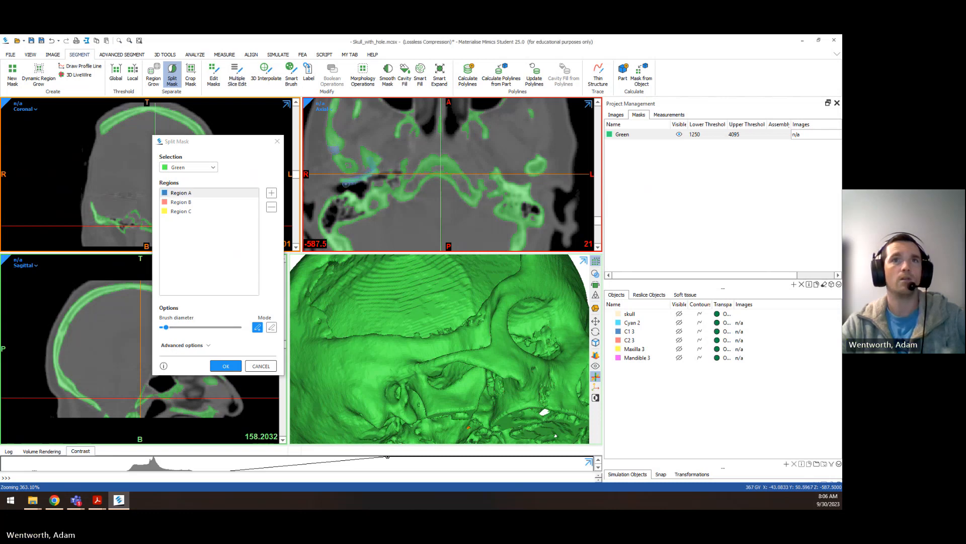
drag(502, 179, 532, 197)
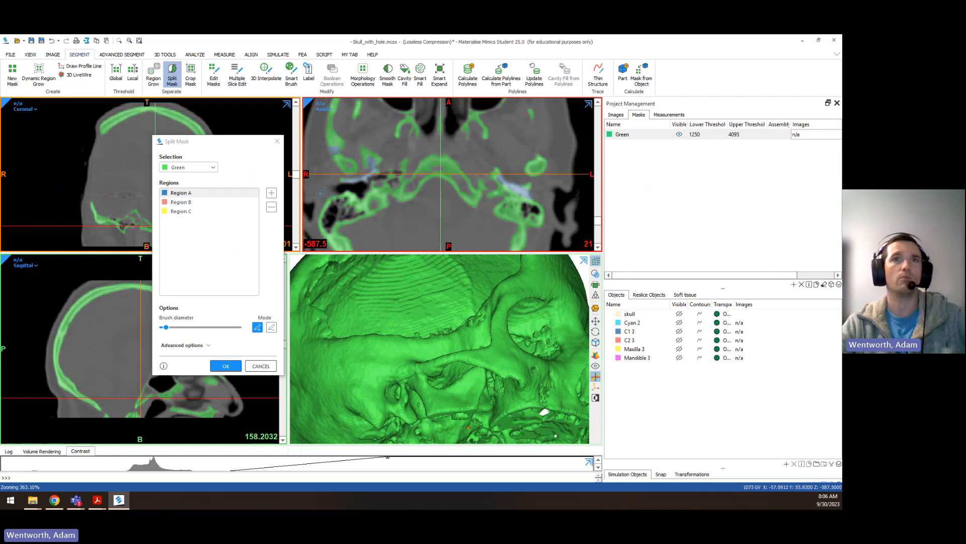
Paint the jaw condyle on the R side as Region B on axial slice -587.5
click(182, 202)
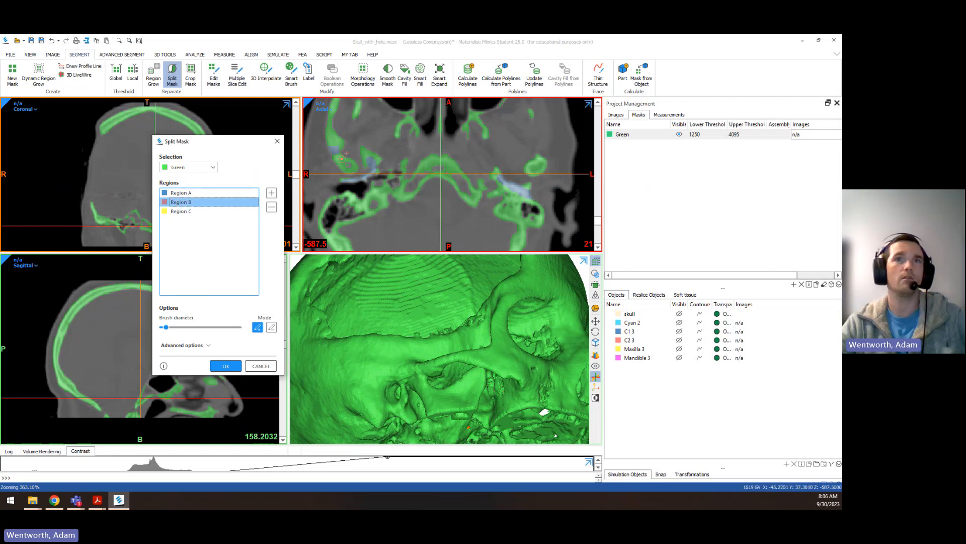
click(342, 153)
click(198, 202)
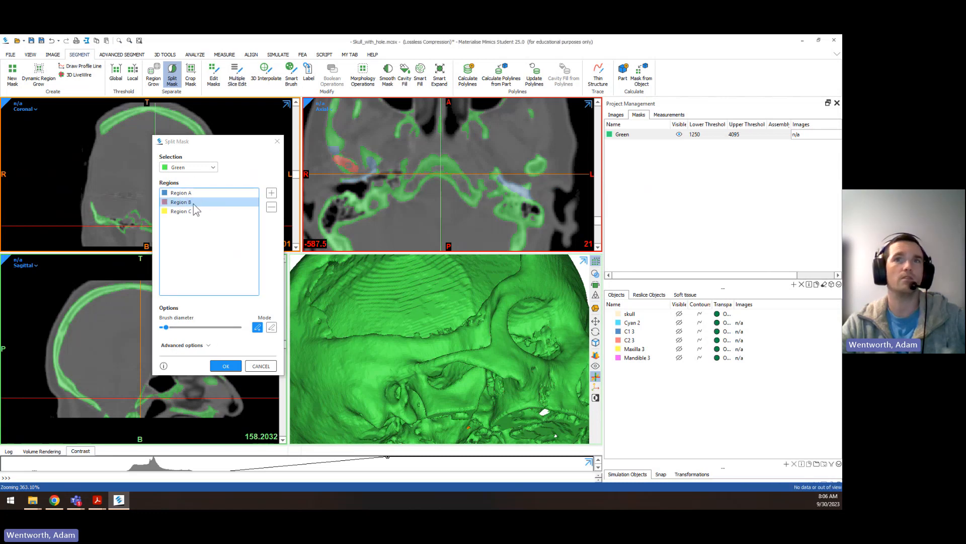
On axial slice -580.5, mark the L-side joint area as Region B and the adjacent skull bone as Region A
scroll(562, 177, up, 4)
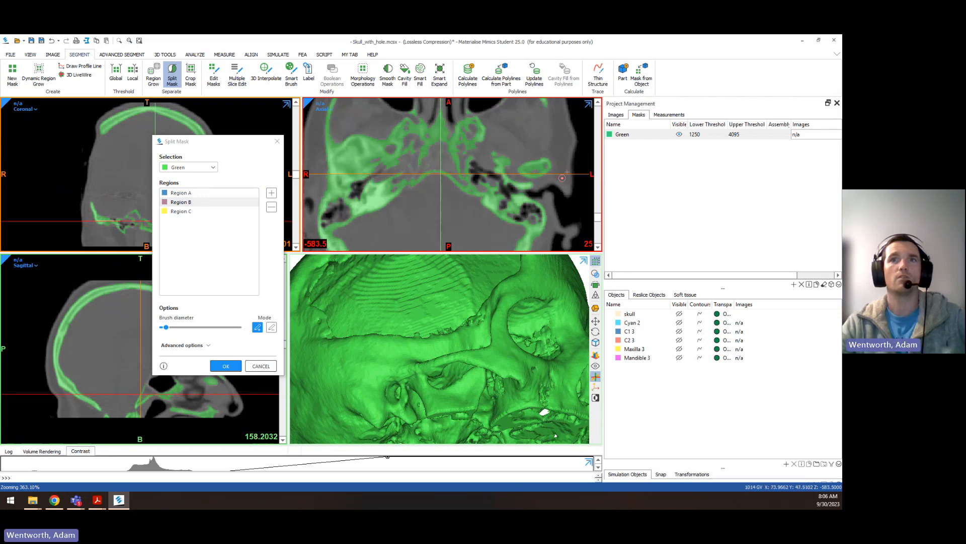
scroll(562, 177, up, 3)
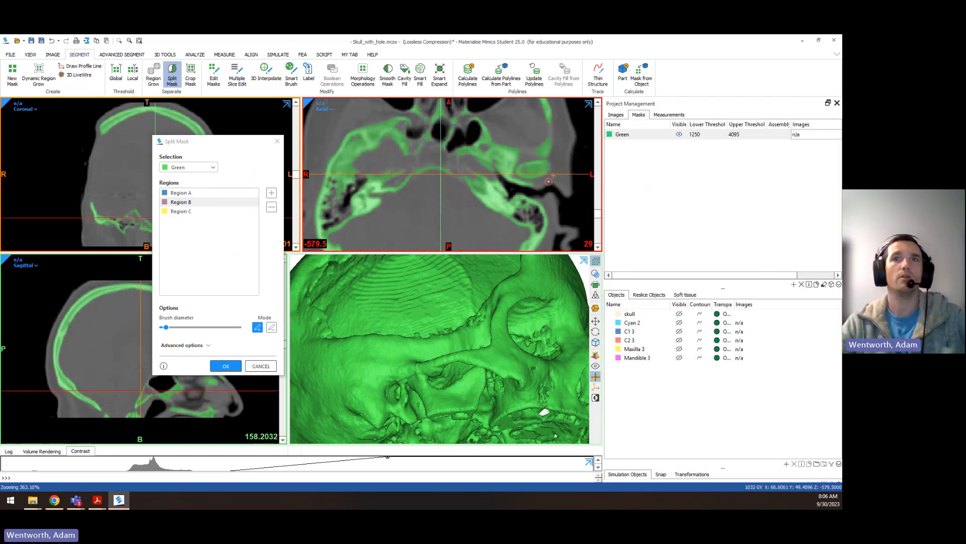
click(181, 202)
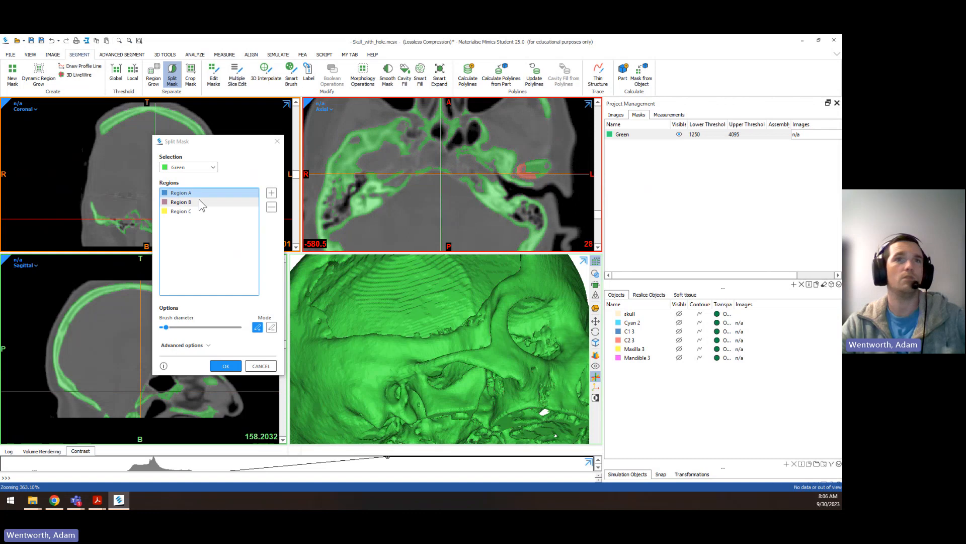
click(181, 193)
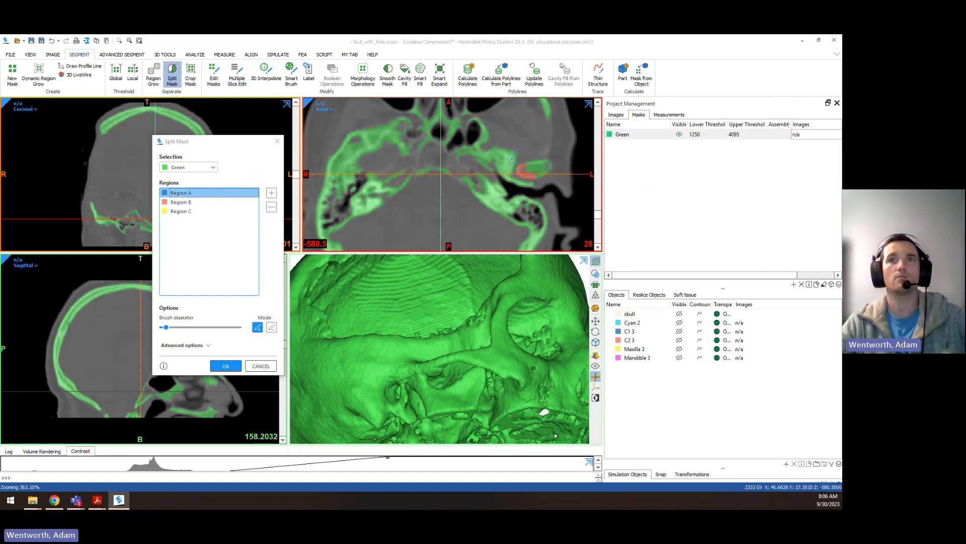
drag(511, 159, 511, 179)
On axial slice -585.5, mark the R-side condyle as Region B and the skull bone surrounding it as Region A
scroll(511, 171, down, 5)
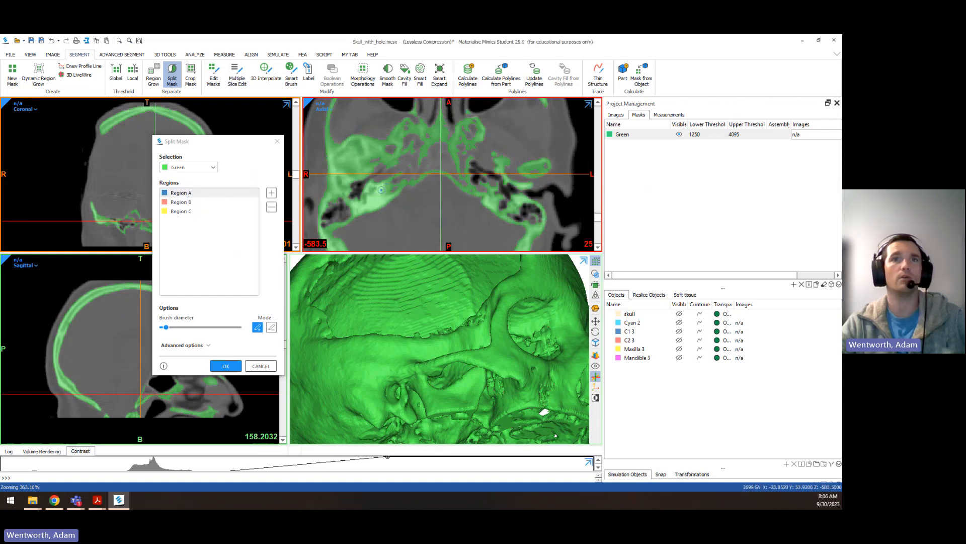
click(184, 204)
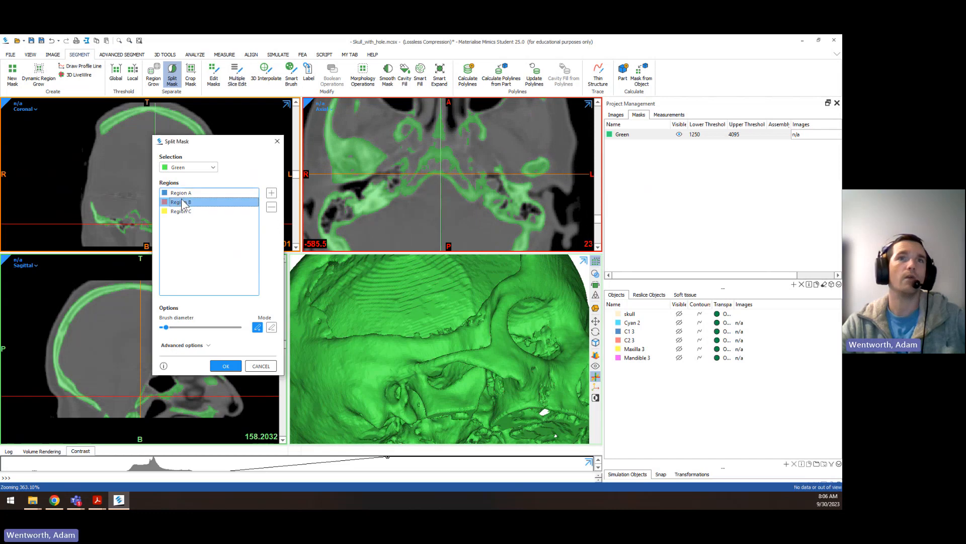
scroll(353, 157, down, 1)
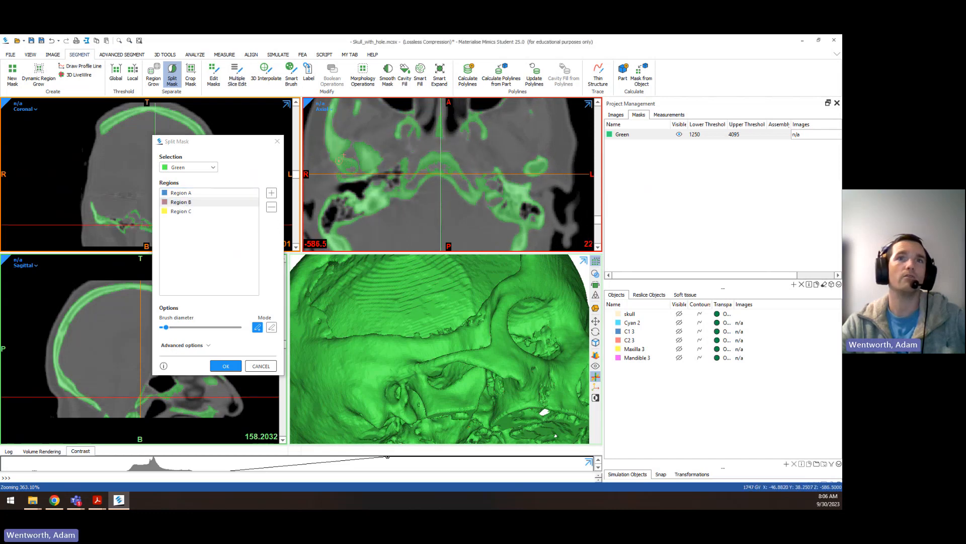
scroll(353, 169, up, 2)
scroll(386, 159, down, 1)
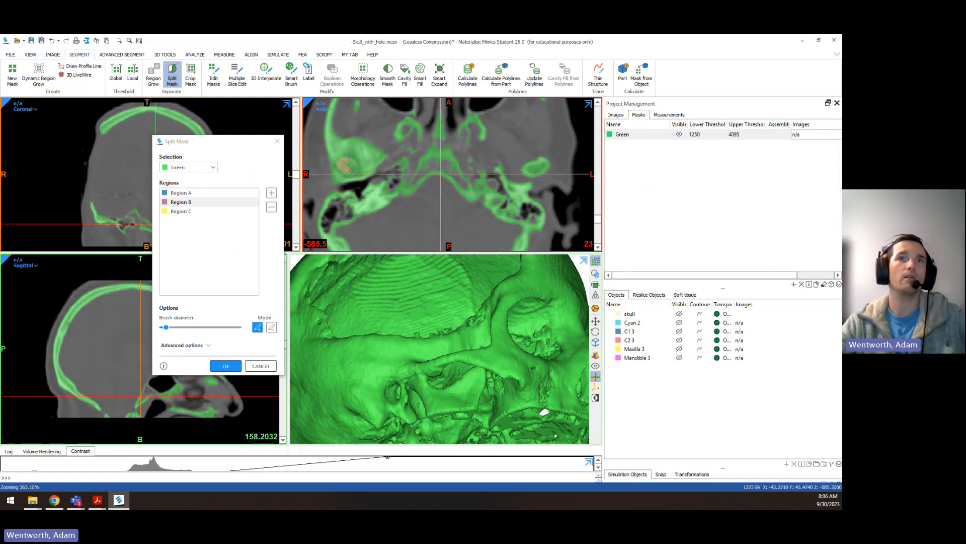
drag(346, 165, 351, 167)
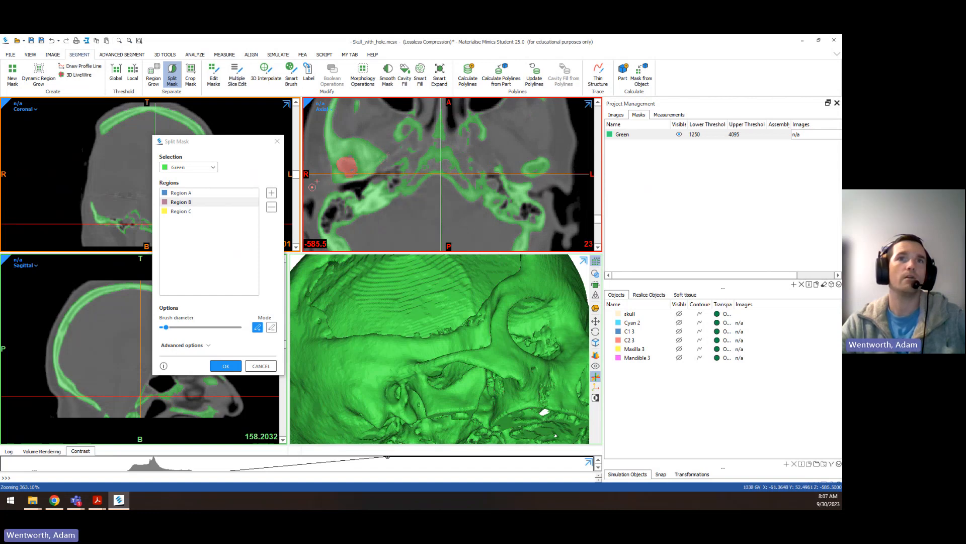
click(192, 193)
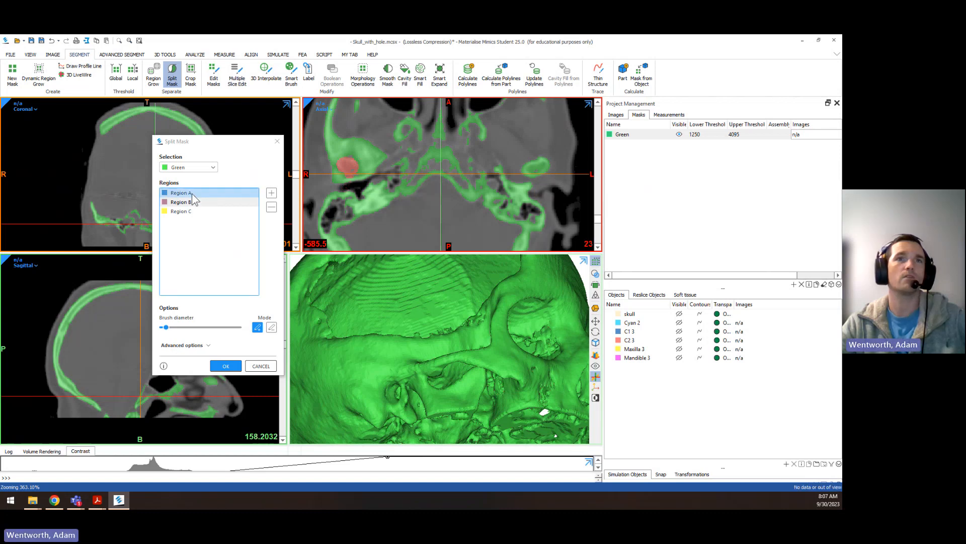
click(336, 154)
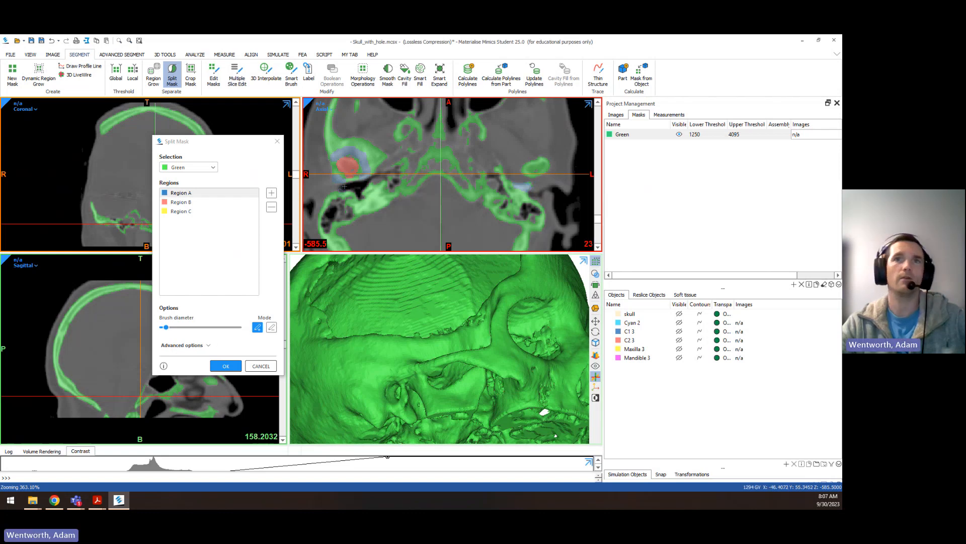
Mark the top of the R-side jaw condyle as Region B on sagittal slice 107.8126
scroll(351, 185, up, 4)
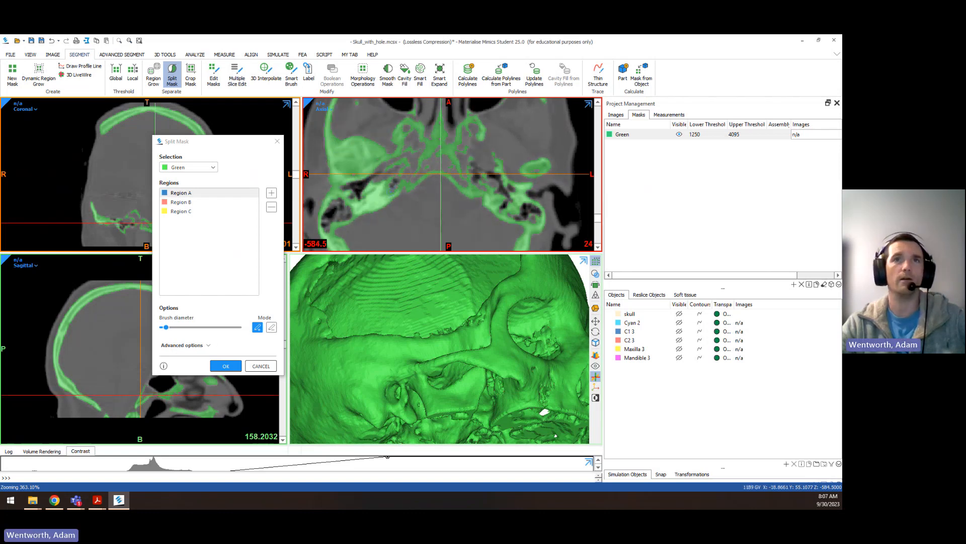
scroll(390, 192, down, 1)
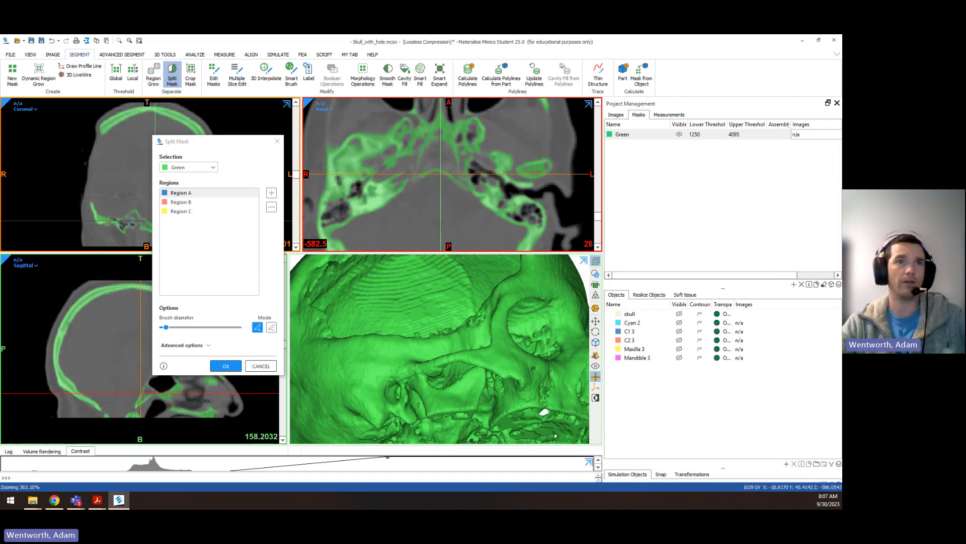
drag(243, 145, 454, 291)
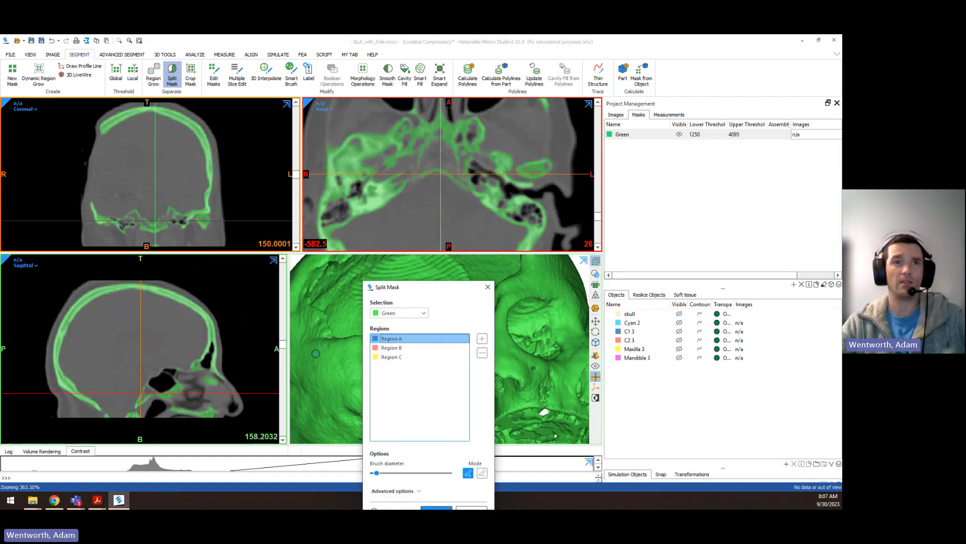
drag(284, 342, 291, 365)
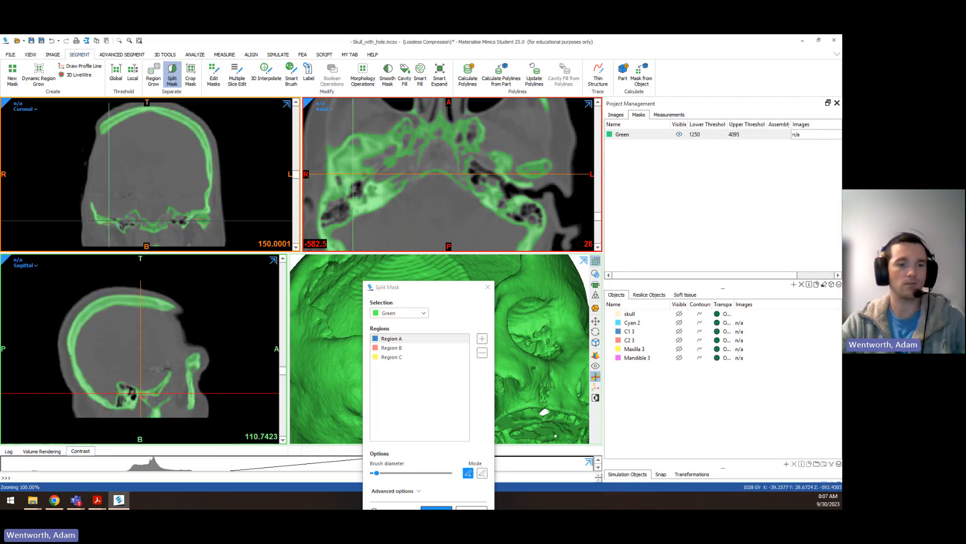
ctrl+scroll(141, 406, up, 8)
scroll(210, 376, up, 7)
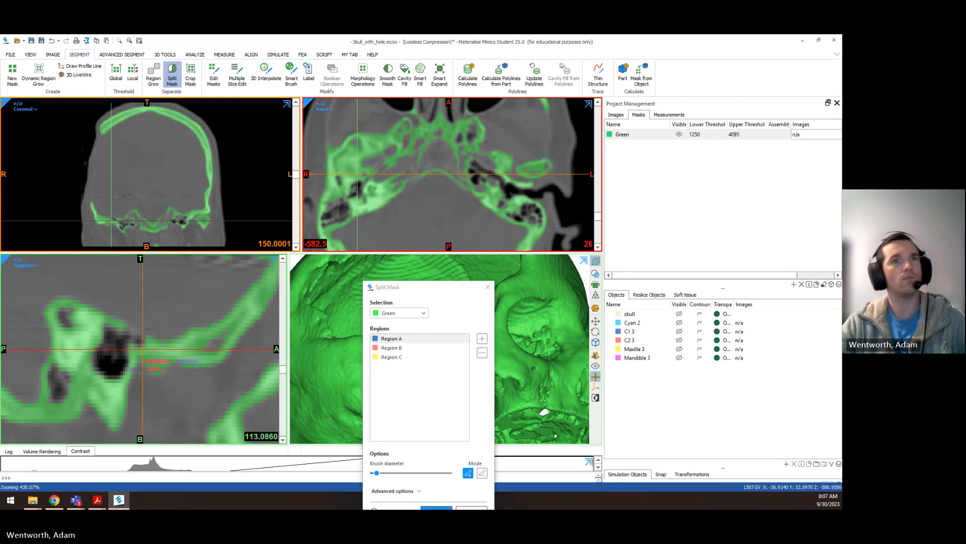
scroll(211, 376, down, 12)
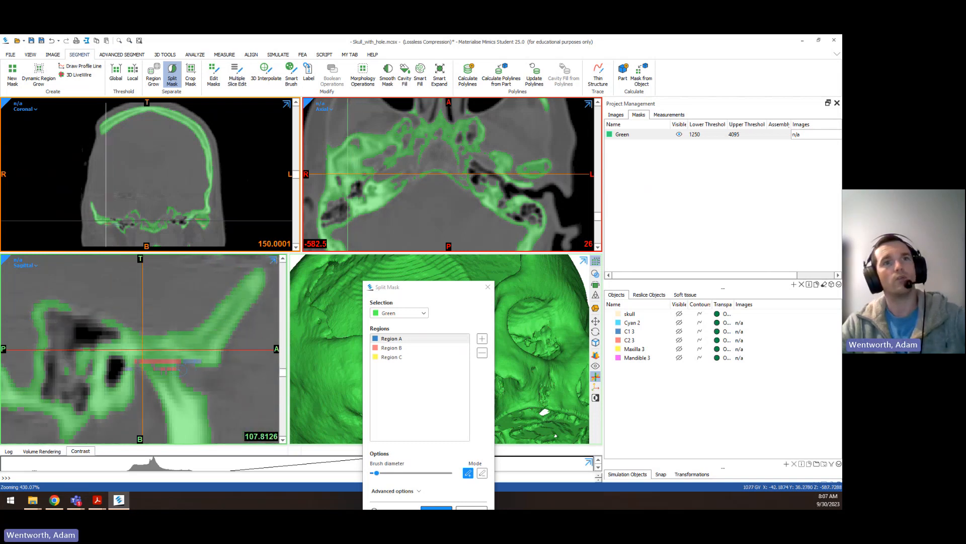
click(391, 348)
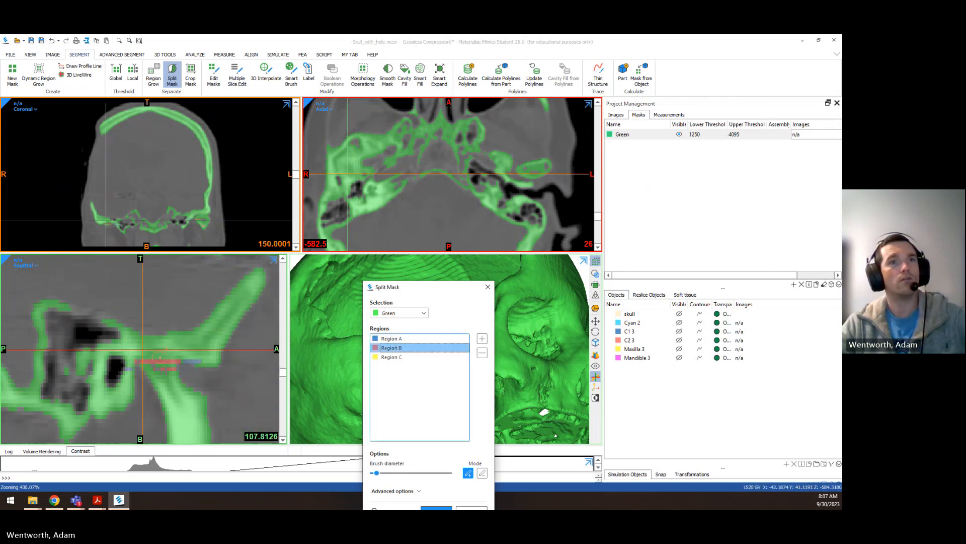
drag(152, 361, 159, 354)
Mark the skull bone arching over the R-side condyle as Region A on sagittal slice 107.8126
click(375, 339)
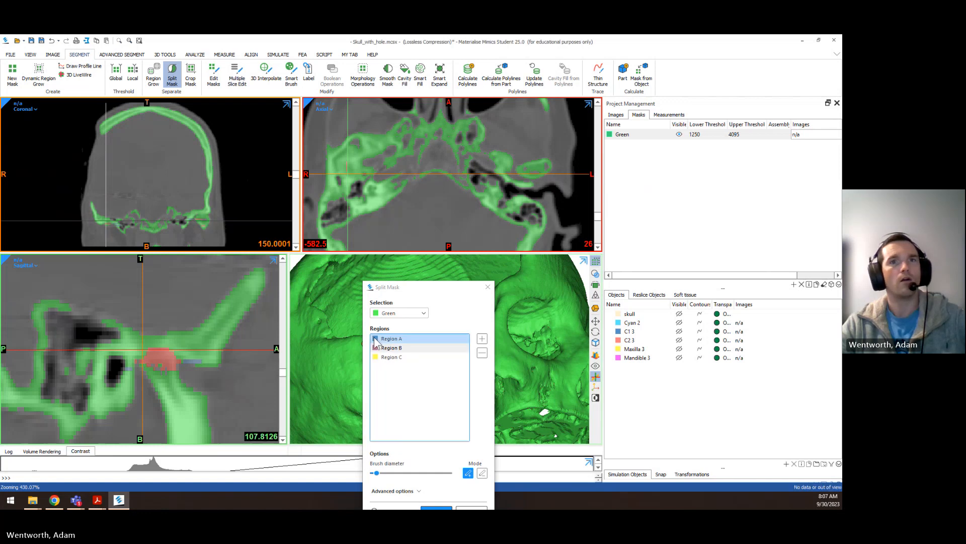
click(394, 342)
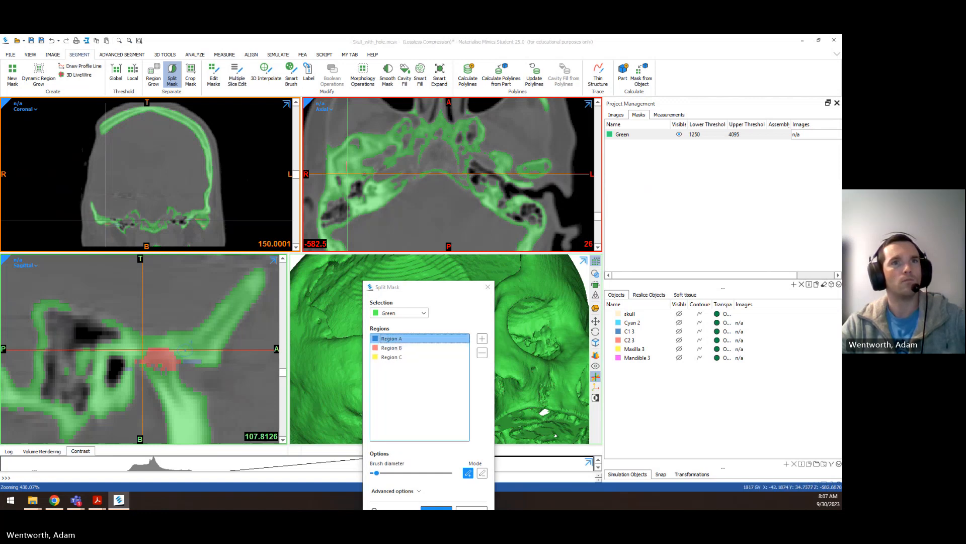
click(167, 339)
drag(131, 352, 162, 340)
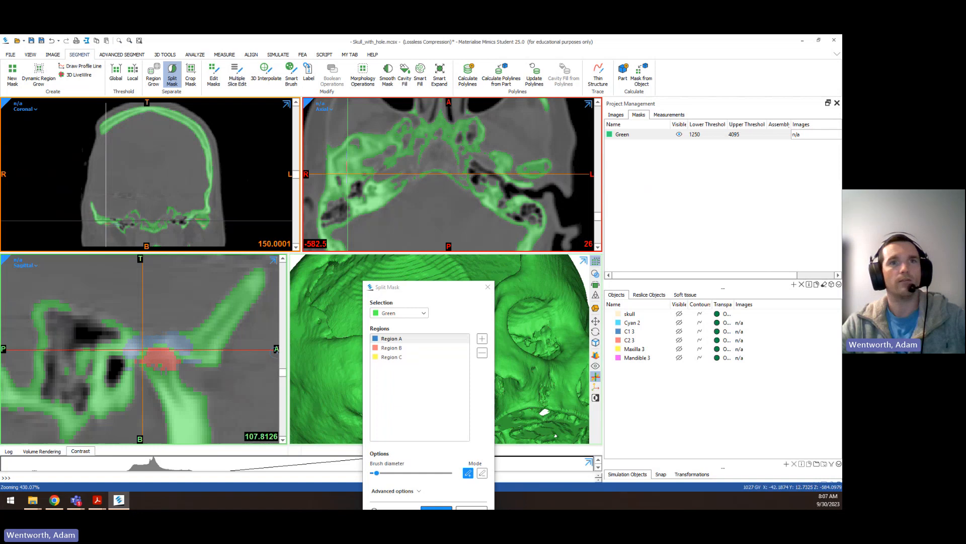
On sagittal slice 206.8361, mark the skull bone above the L-side jaw joint as Region A and the condyle head as Region B
drag(282, 365, 276, 318)
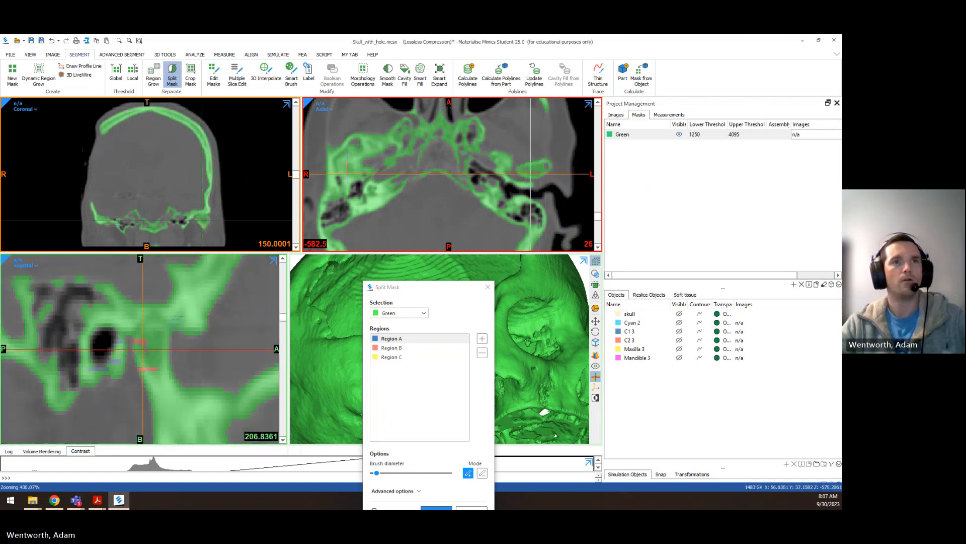
click(398, 348)
mouse_move(143, 332)
mouse_down()
mouse_move(158, 320)
mouse_move(164, 332)
mouse_up()
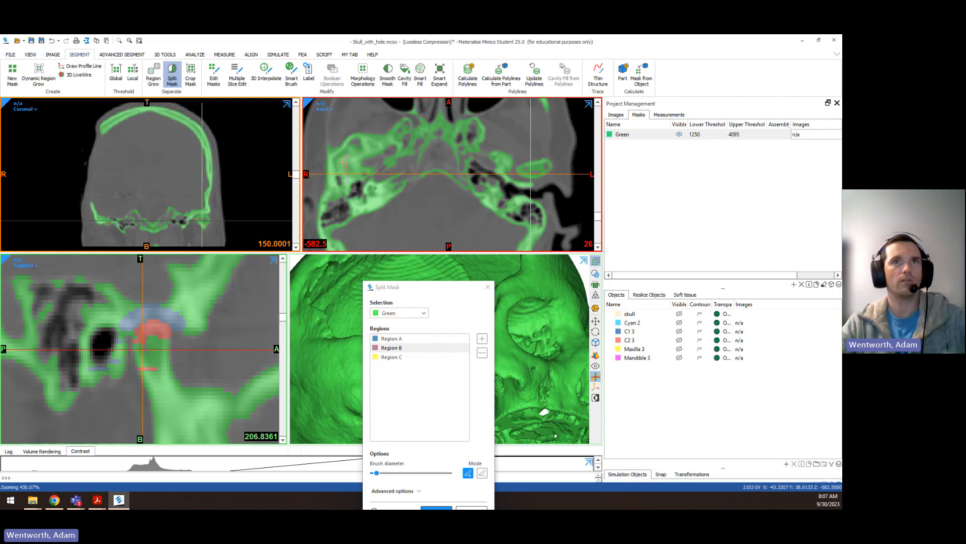
On sagittal slice 181.0548, mark the vertebral bone below the skull base as Region C and the skull bone above it as Region A
click(403, 357)
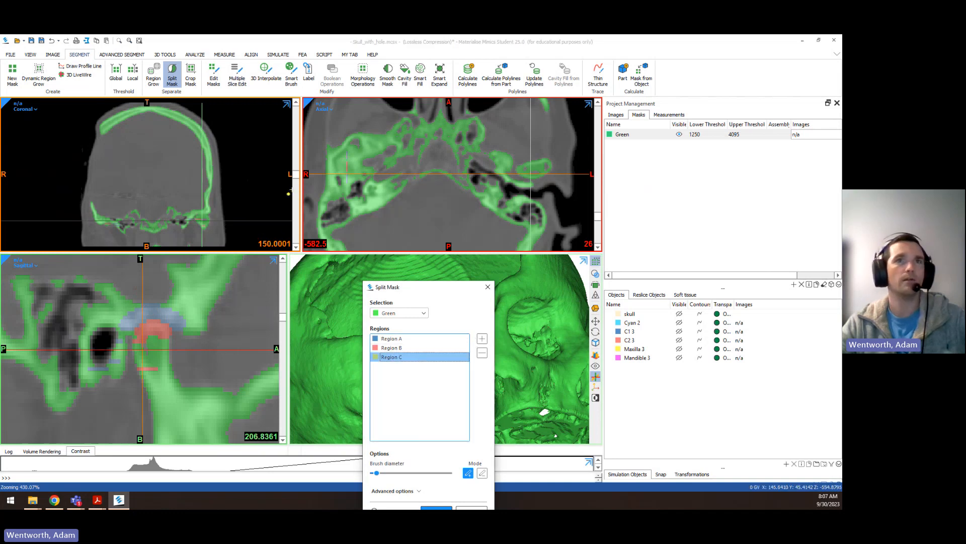
scroll(294, 181, up, 3)
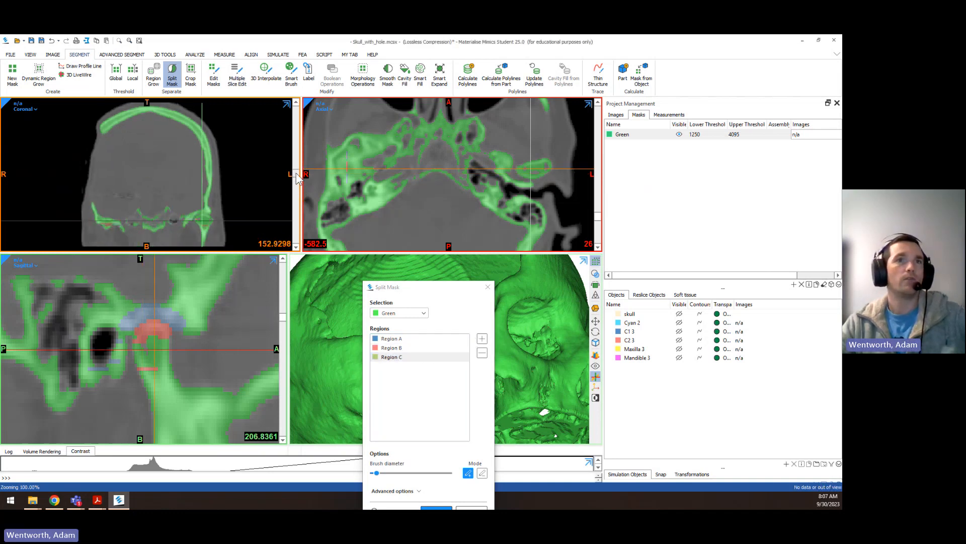
scroll(296, 177, down, 10)
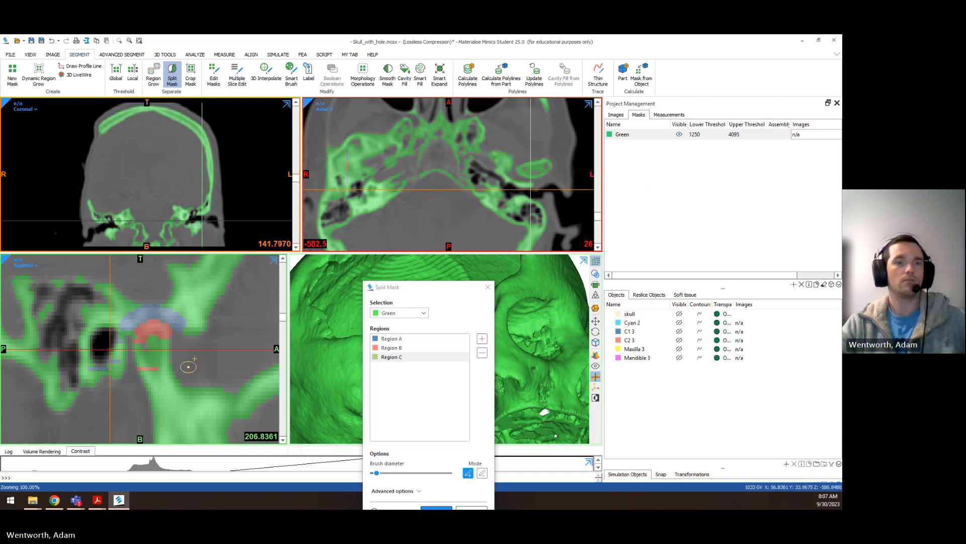
ctrl+scroll(191, 375, down, 3)
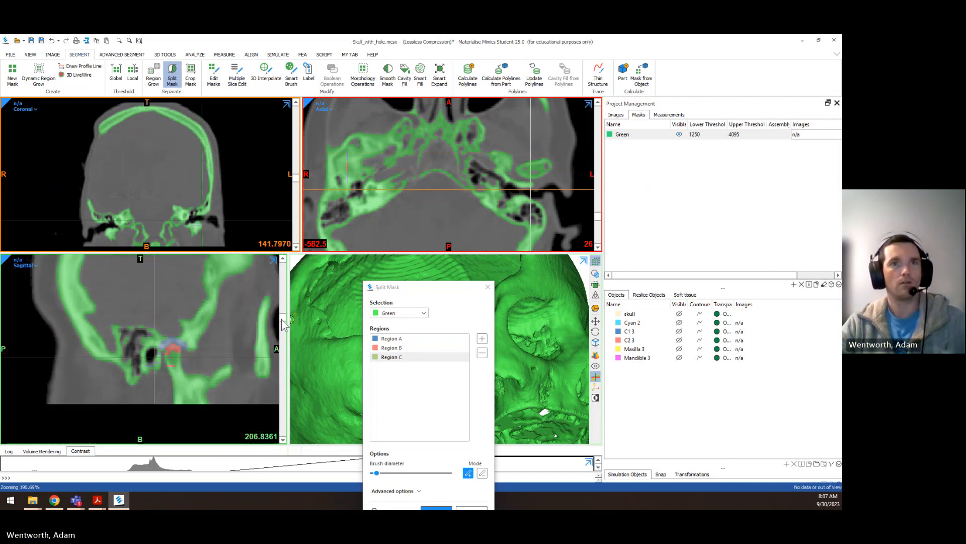
scroll(283, 328, down, 15)
scroll(284, 338, down, 2)
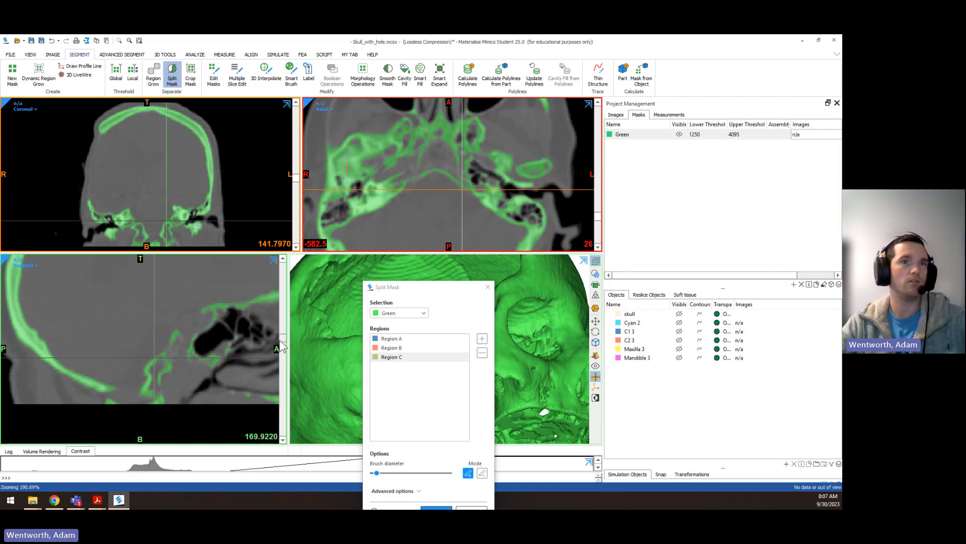
scroll(279, 339, up, 10)
scroll(262, 346, down, 10)
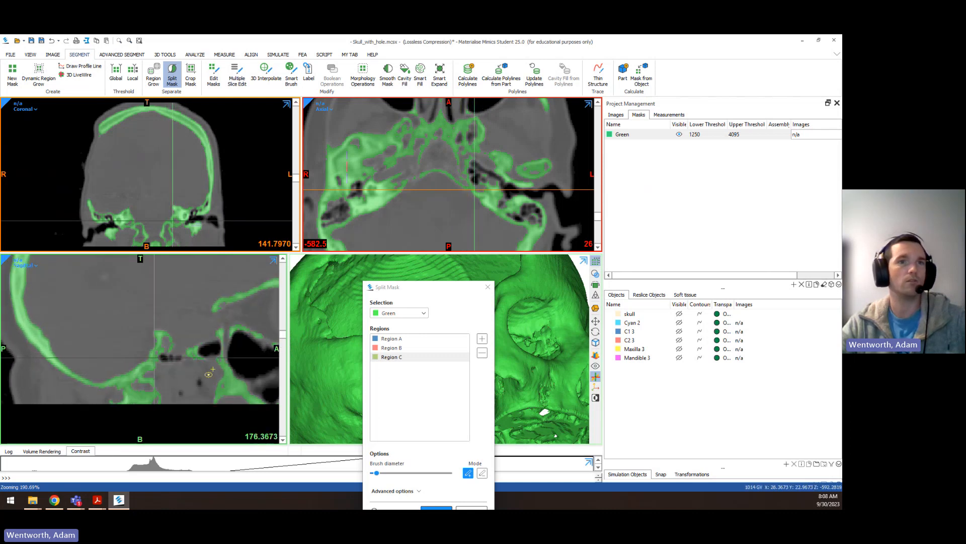
scroll(210, 374, up, 4)
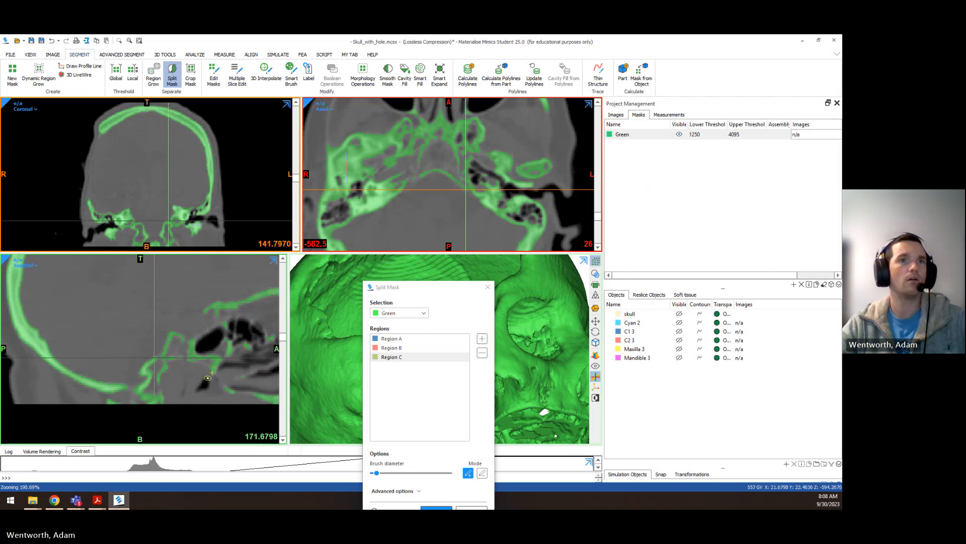
middle_drag(208, 377, 195, 315)
scroll(164, 332, up, 4)
scroll(165, 333, up, 8)
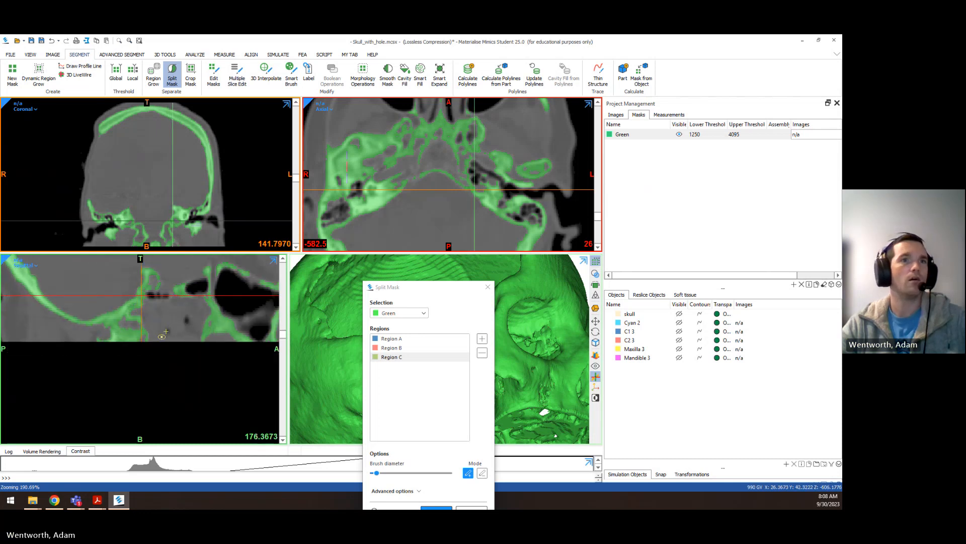
scroll(148, 330, down, 1)
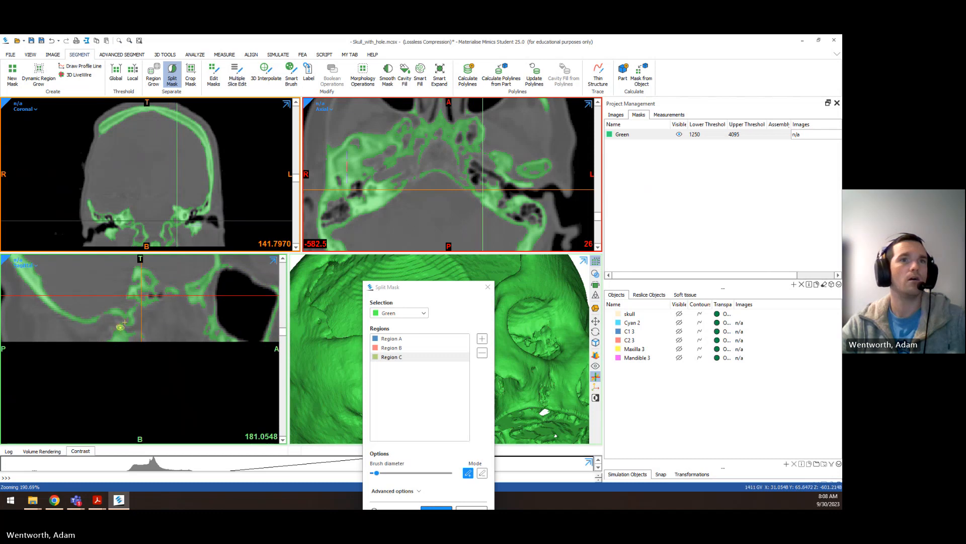
mouse_move(132, 334)
mouse_down()
mouse_move(117, 341)
mouse_move(130, 313)
mouse_up()
click(394, 341)
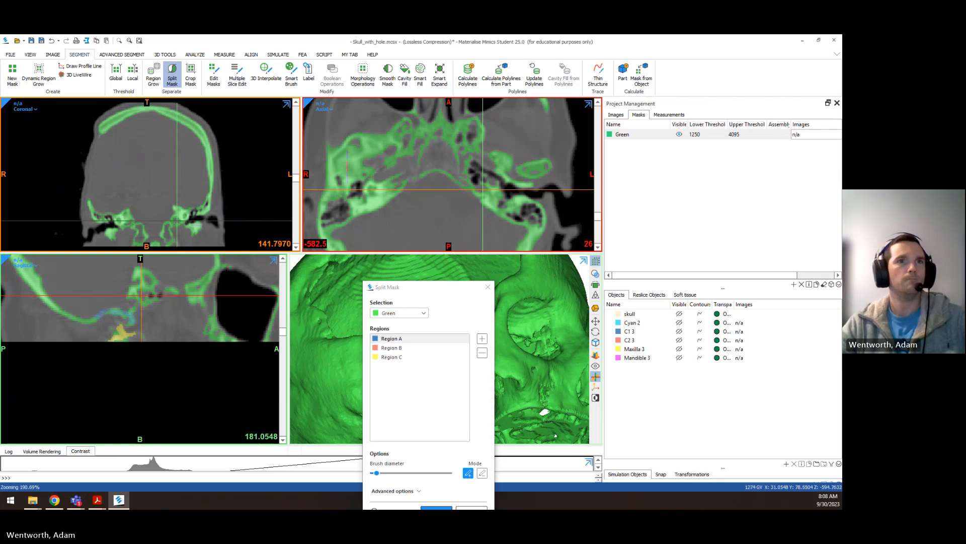
Paint a strip of the vertebral bone beneath the skull as Region C on the 3D model
drag(411, 287, 124, 291)
scroll(443, 347, down, 3)
mouse_move(443, 347)
right_down()
mouse_move(459, 353)
mouse_move(466, 341)
mouse_move(416, 356)
mouse_move(453, 312)
mouse_move(420, 296)
mouse_move(419, 304)
right_up()
click(110, 358)
scroll(444, 341, up, 3)
scroll(428, 297, up, 3)
mouse_move(405, 313)
mouse_down()
mouse_move(438, 308)
mouse_move(398, 322)
mouse_up()
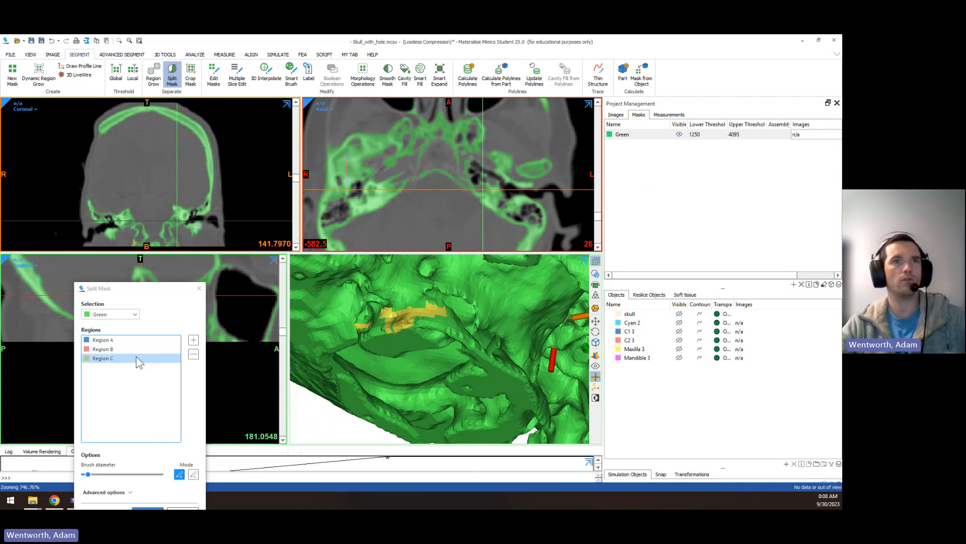
Add further Region C strokes to the bone on the underside of the 3D model
click(104, 361)
right_drag(542, 377, 517, 324)
drag(517, 323, 515, 355)
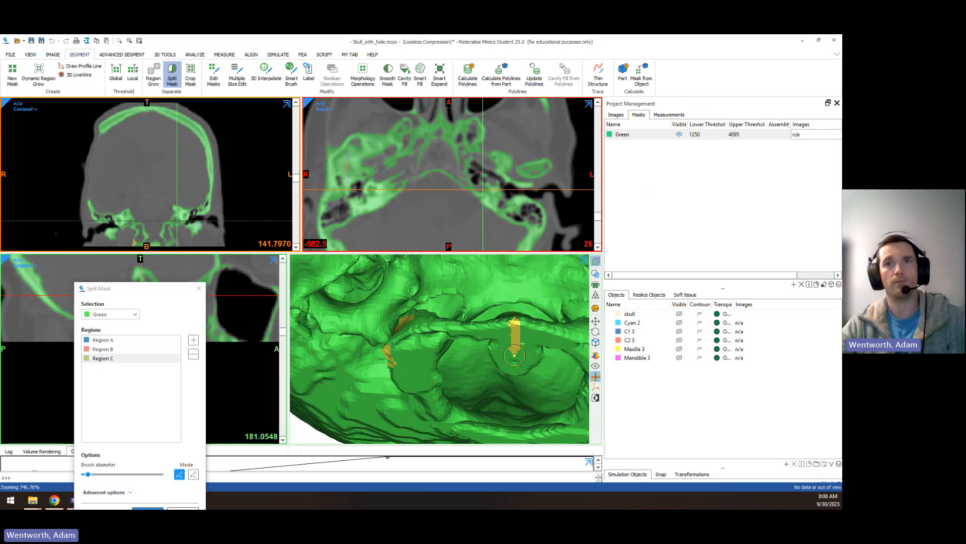
mouse_move(534, 342)
right_down()
mouse_move(399, 361)
mouse_move(468, 351)
right_up()
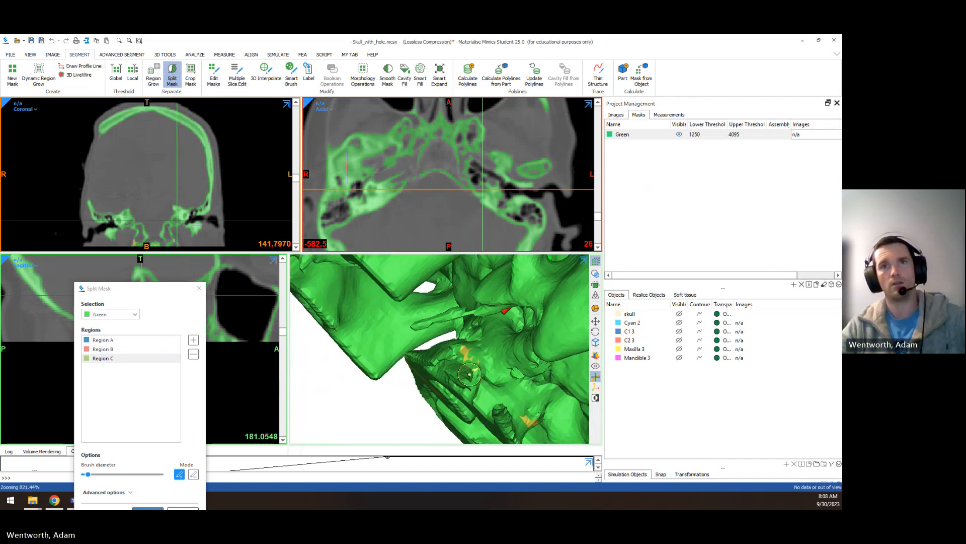
drag(475, 387, 496, 405)
Paint the skull base bone next to the Region C strokes as Region A on the 3D model
click(103, 340)
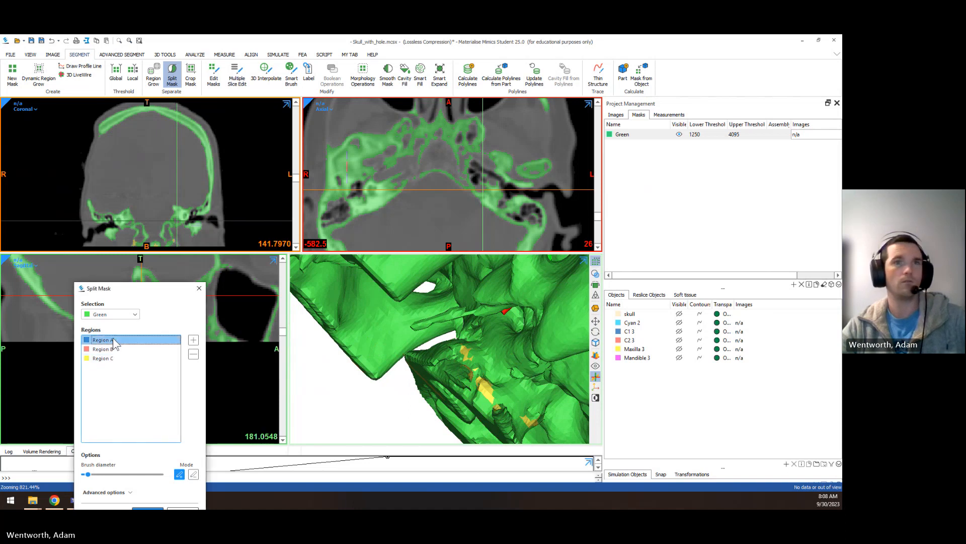
mouse_move(492, 335)
mouse_down()
mouse_move(497, 375)
mouse_move(488, 381)
mouse_up()
scroll(423, 380, down, 4)
scroll(423, 380, down, 4)
mouse_move(423, 380)
right_down()
mouse_move(500, 384)
mouse_move(348, 350)
mouse_move(375, 352)
right_up()
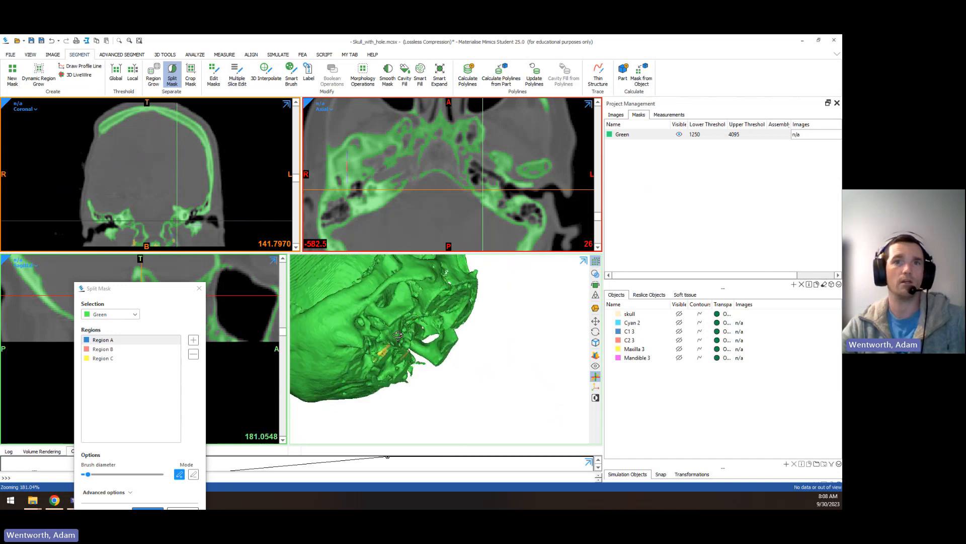
scroll(375, 352, up, 8)
mouse_move(374, 352)
mouse_down()
mouse_move(392, 323)
mouse_move(359, 347)
mouse_move(388, 330)
mouse_move(370, 343)
mouse_up()
Apply the split of the Green mask into Regions A, B and C
scroll(445, 369, down, 8)
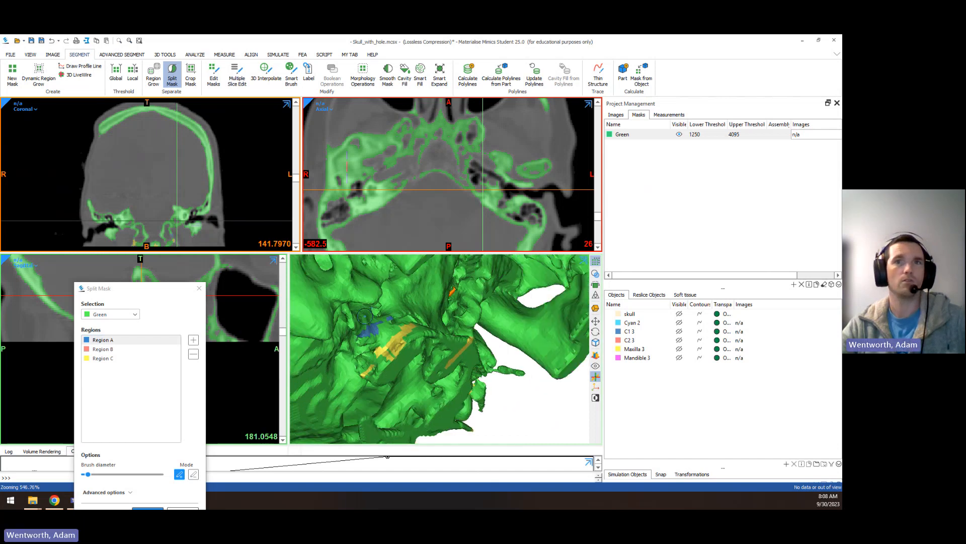
right_drag(456, 349, 467, 395)
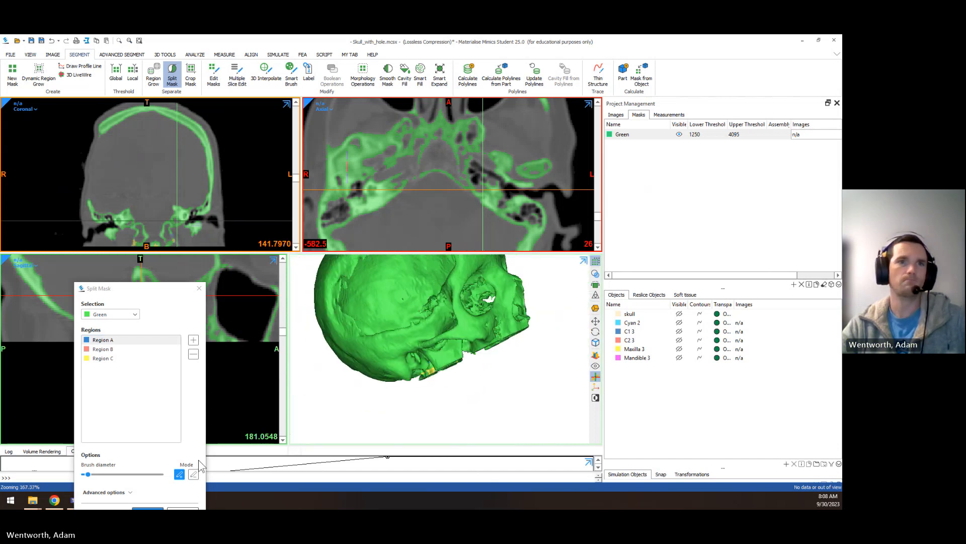
drag(165, 286, 194, 185)
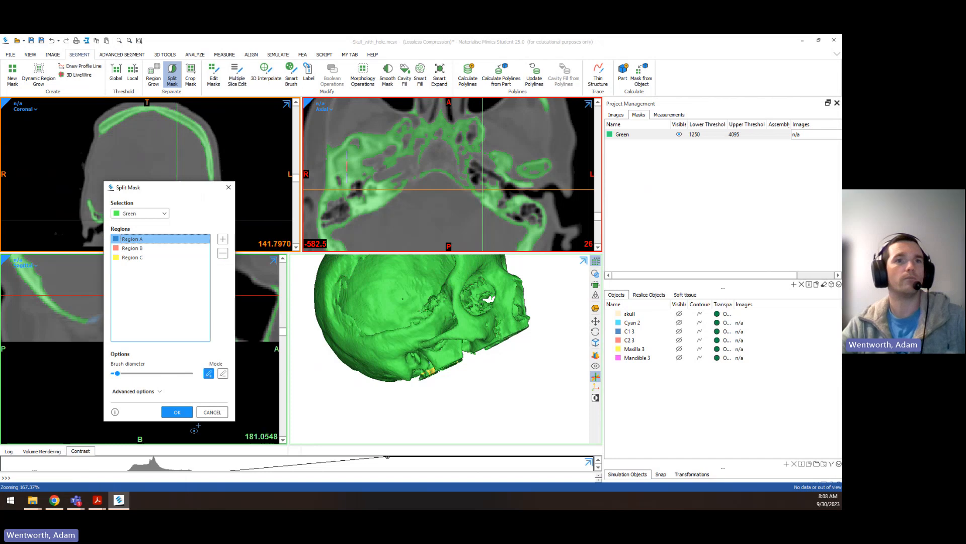
click(184, 414)
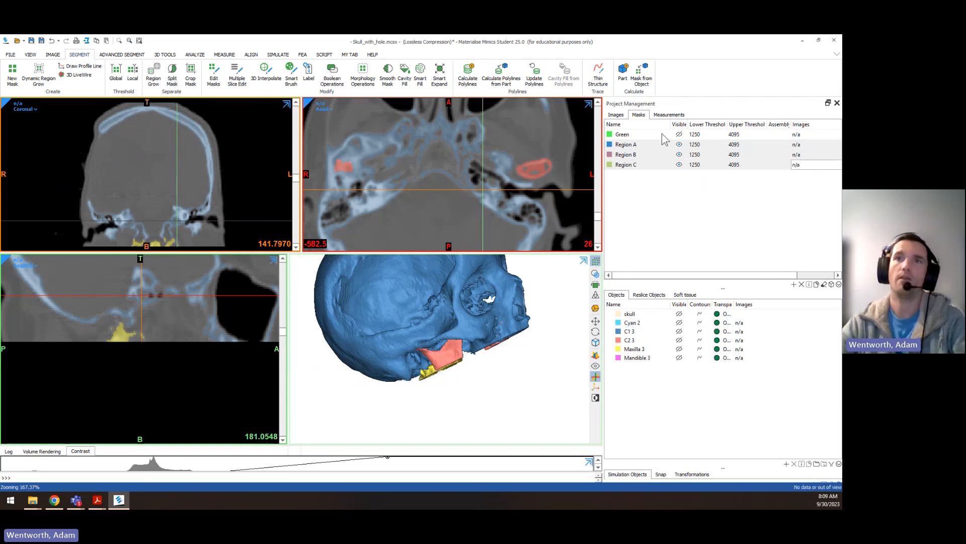
Rename the Region A mask as Cranium
double_click(634, 144)
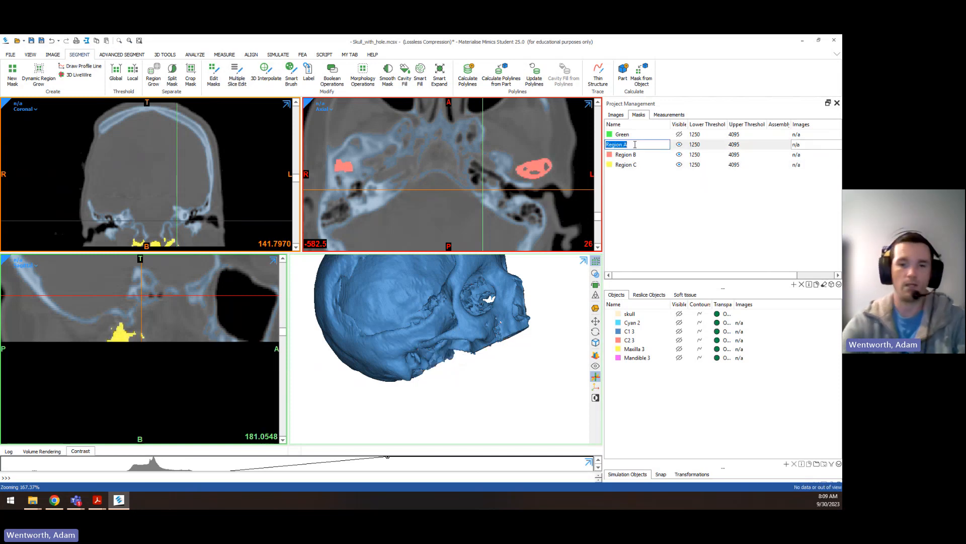
key(BackSpace)
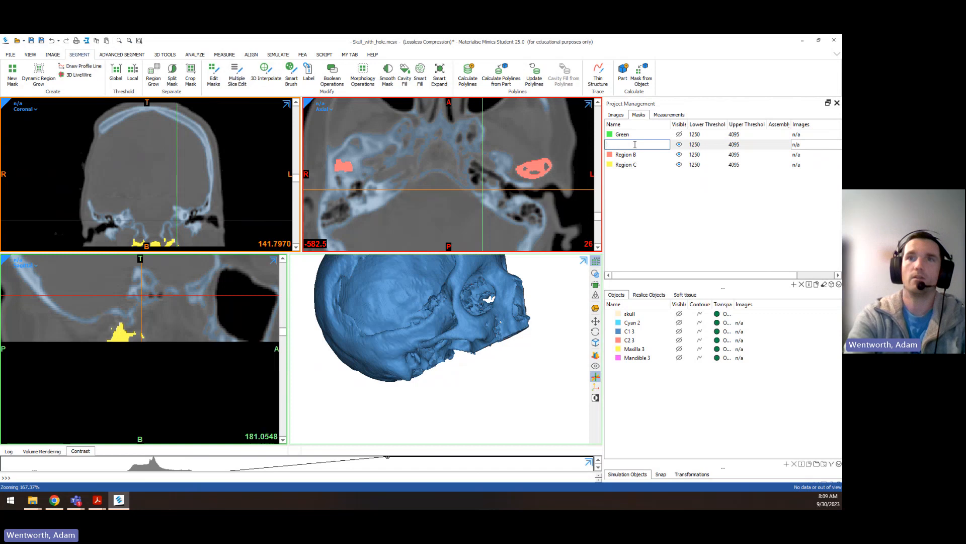
text(Cra)
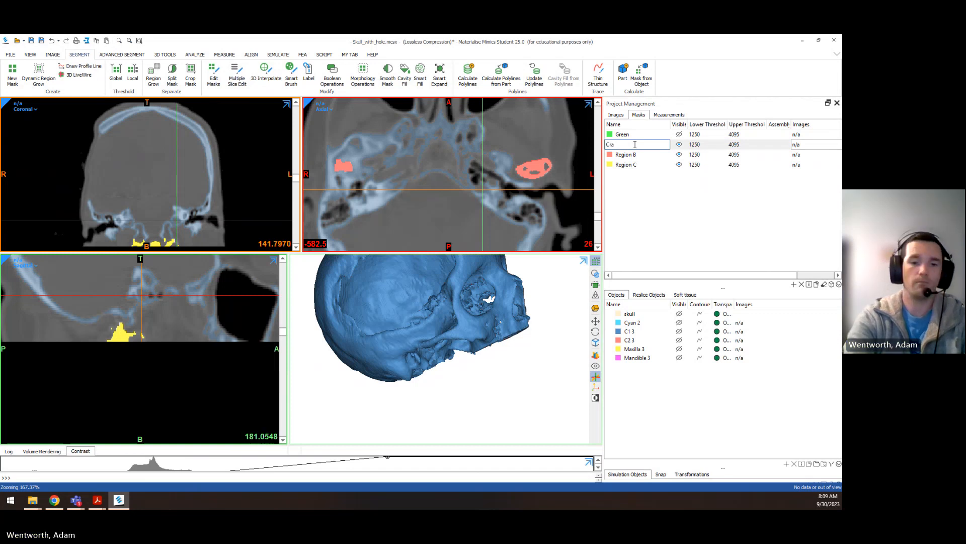
text(nium)
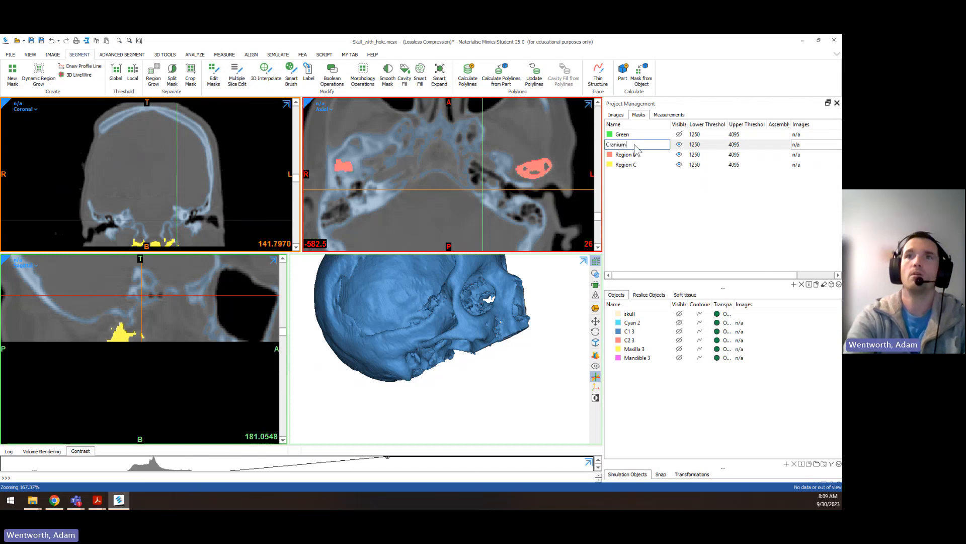
Rename the Region B mask as Mandible and the Region C mask as Spine
key(Return)
double_click(634, 154)
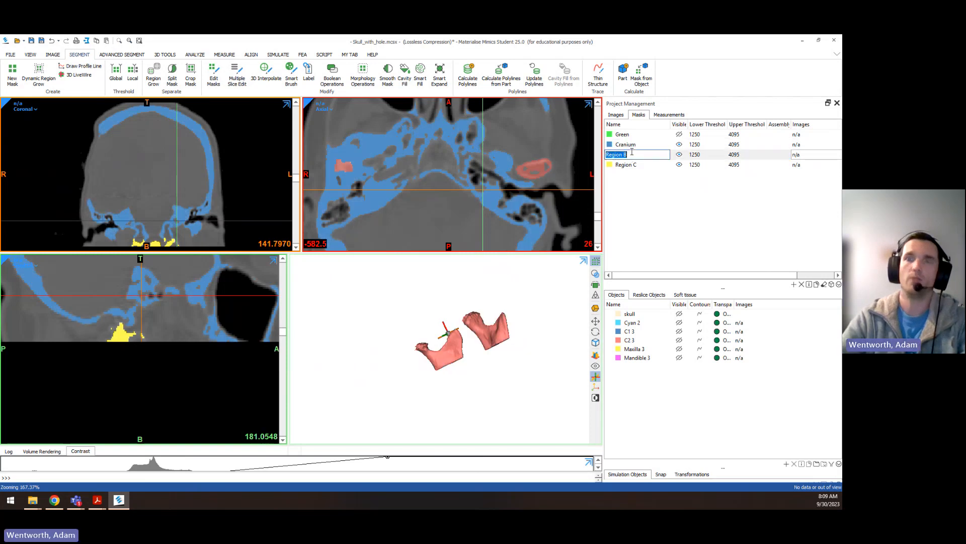
text(Mandible)
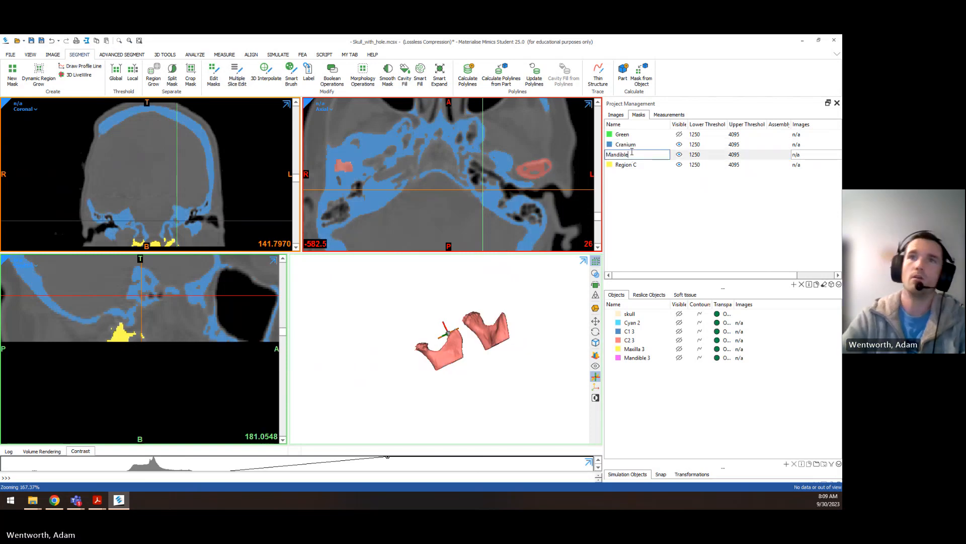
double_click(630, 165)
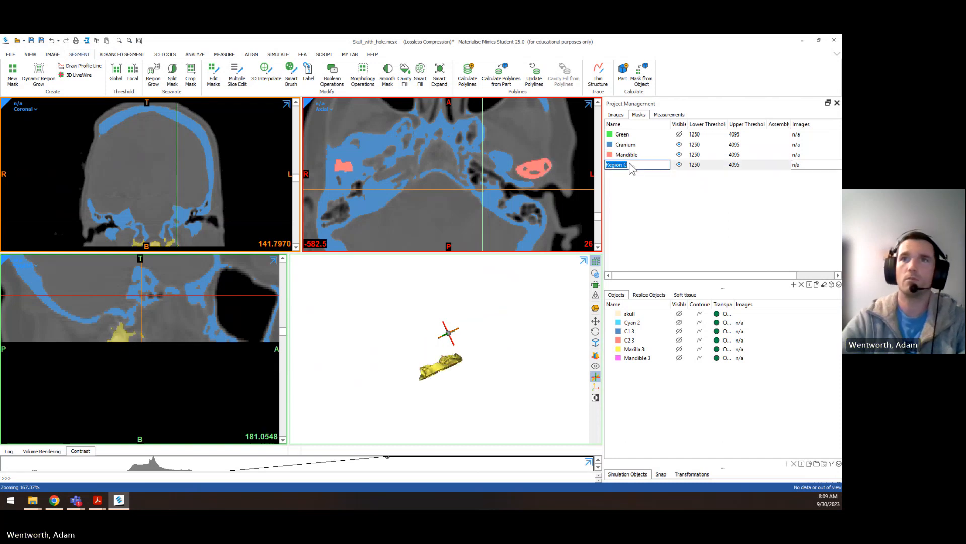
text(Spine)
key(Return)
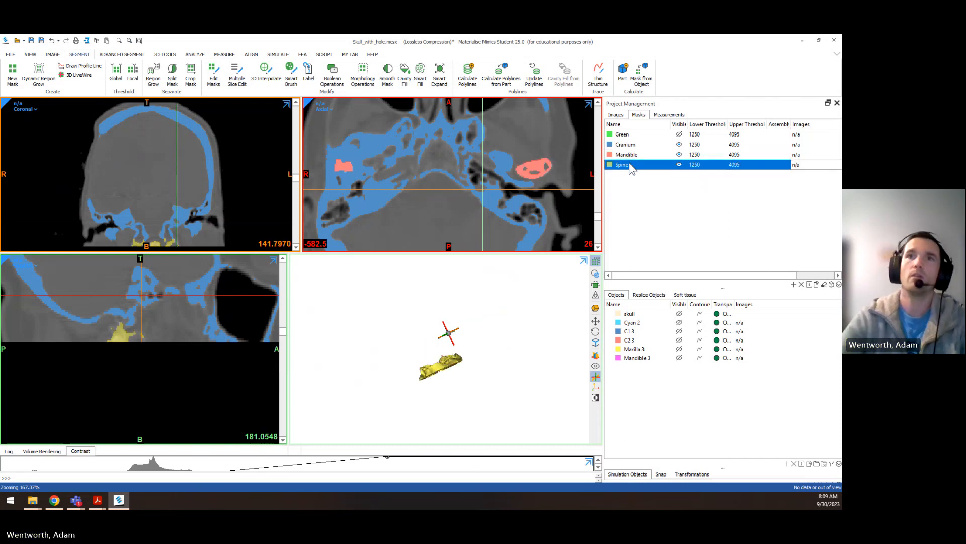
Examine the mask coverage of the skull base and surrounding bone through the axial and sagittal slices
scroll(412, 161, down, 6)
ctrl+scroll(413, 162, up, 3)
scroll(414, 179, up, 7)
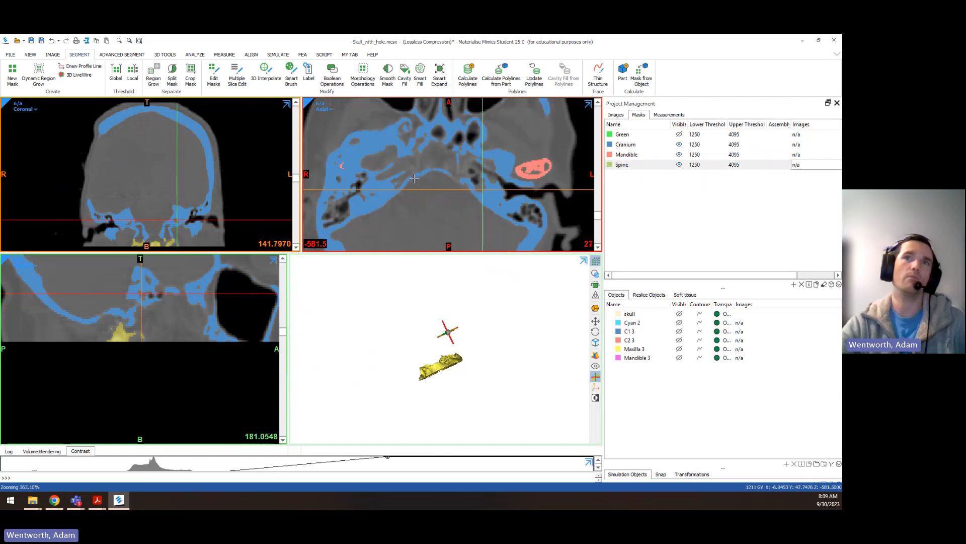
scroll(425, 176, up, 13)
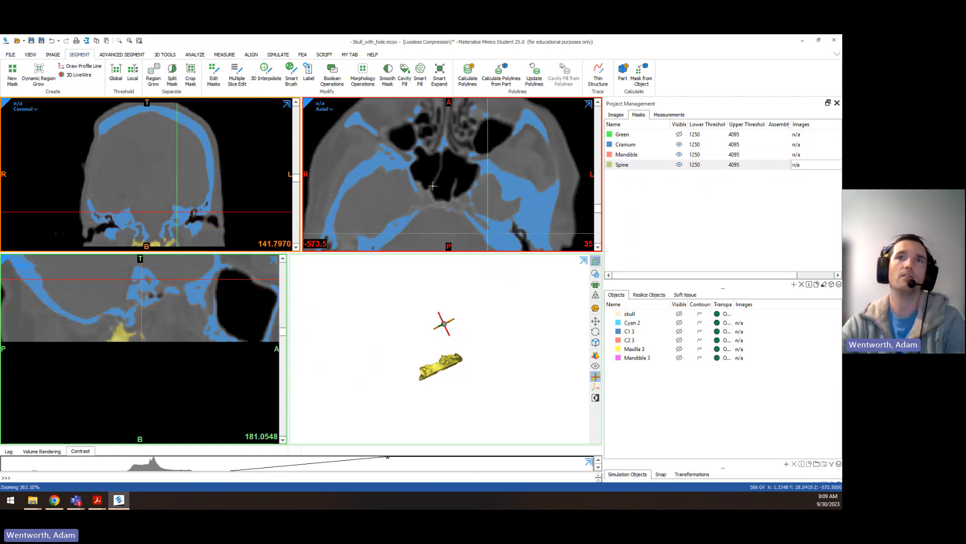
scroll(433, 186, down, 7)
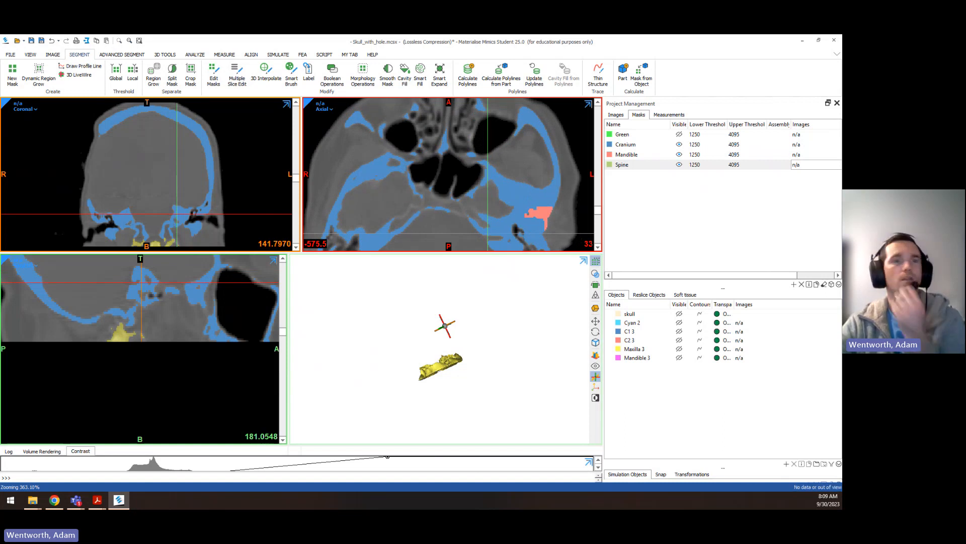
ctrl+scroll(228, 290, down, 3)
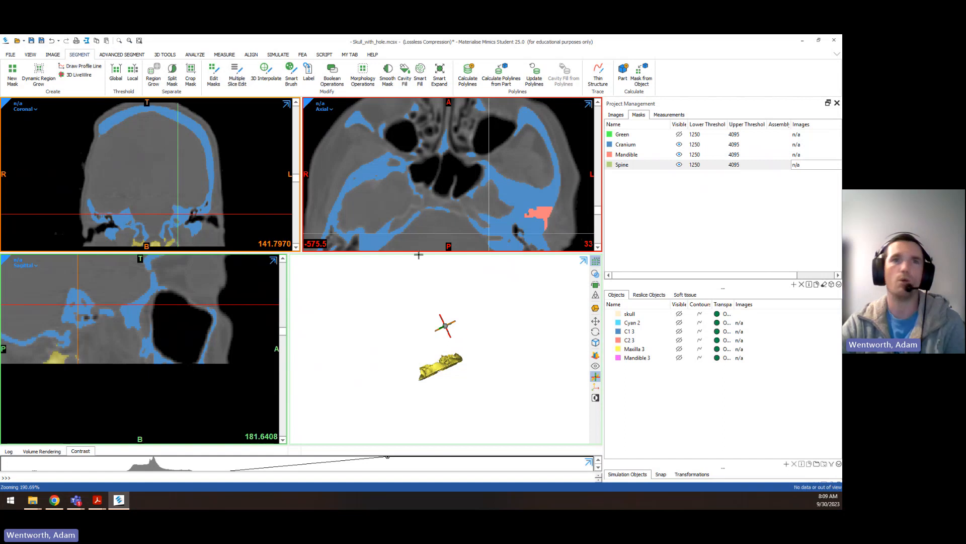
scroll(157, 277, up, 5)
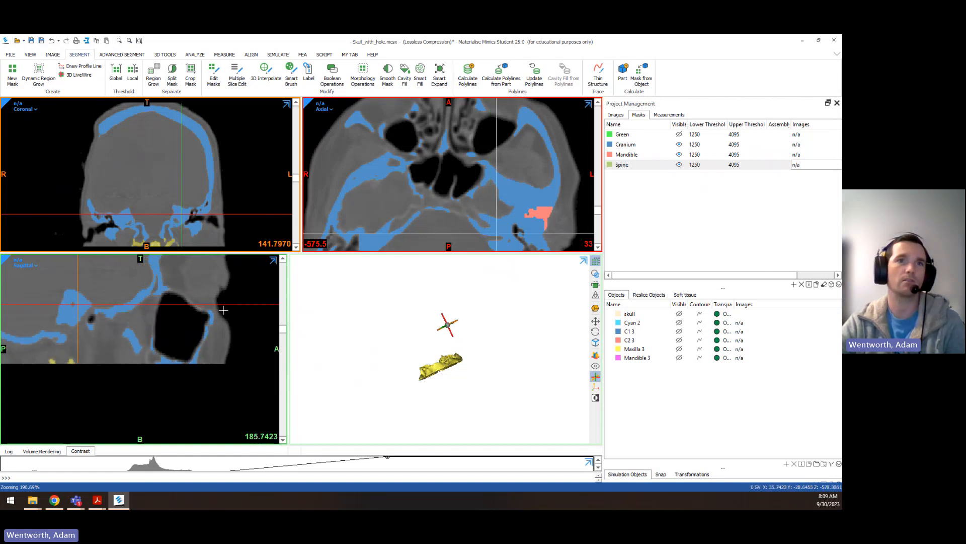
scroll(208, 303, up, 6)
middle_drag(208, 303, 208, 351)
scroll(208, 350, up, 2)
scroll(208, 350, up, 1)
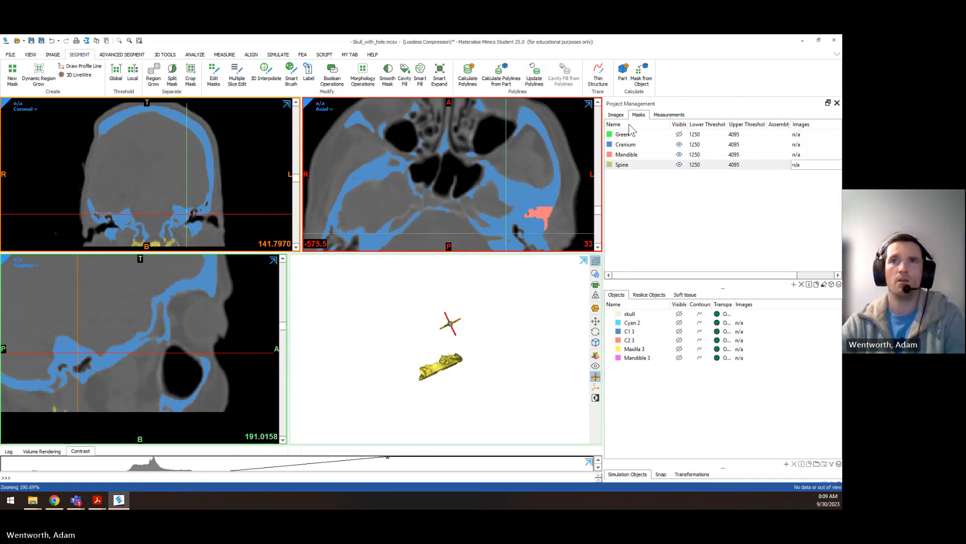
Start Smart Fill on the Cranium mask and show the whole skull from the front in the 3D view
click(628, 145)
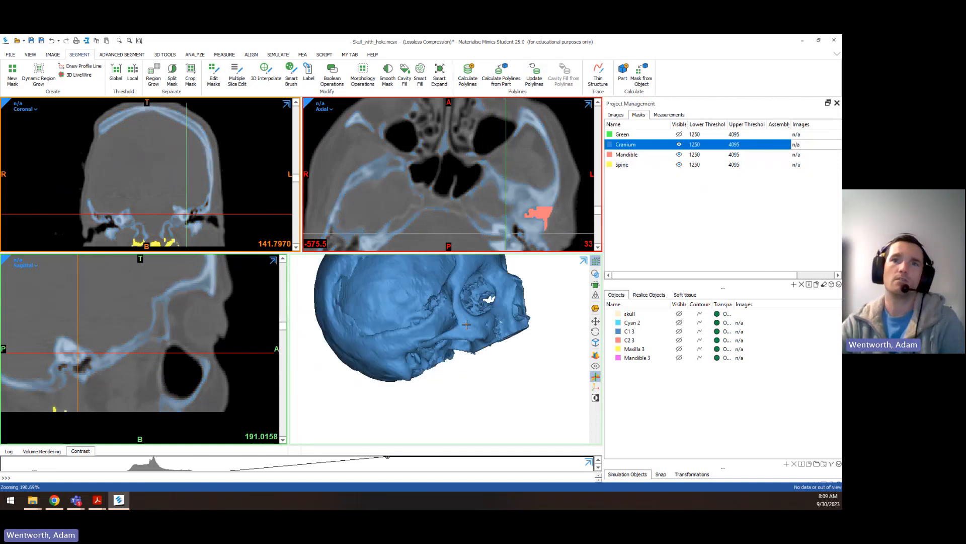
right_drag(466, 324, 384, 370)
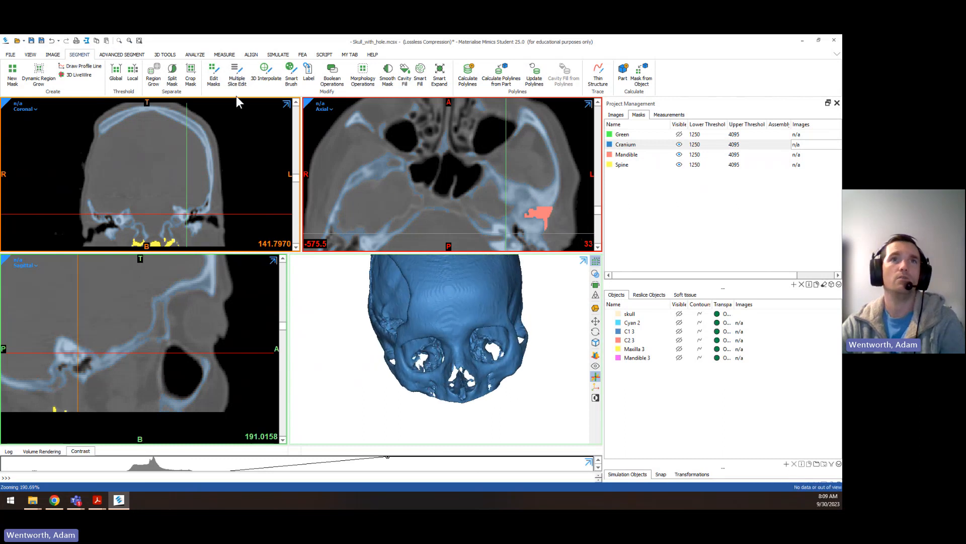
click(237, 80)
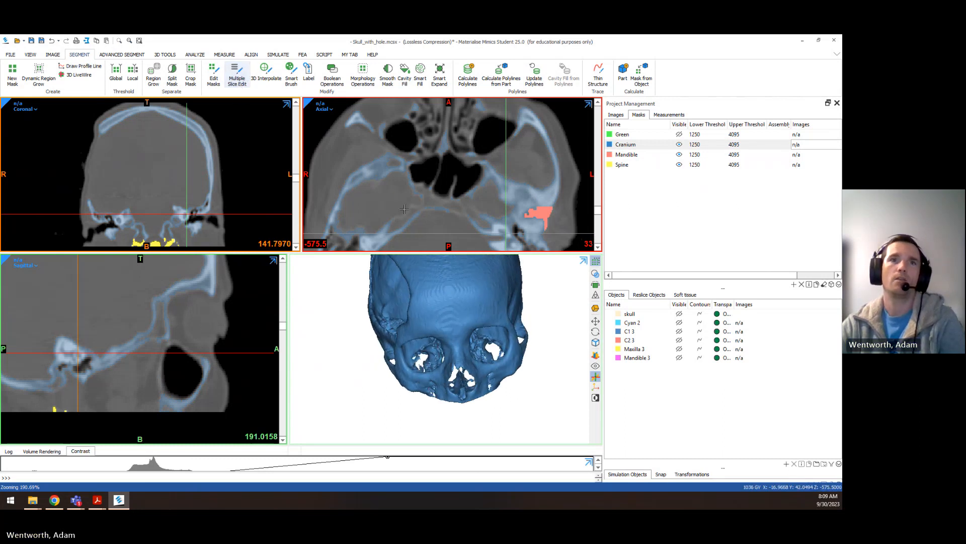
click(422, 85)
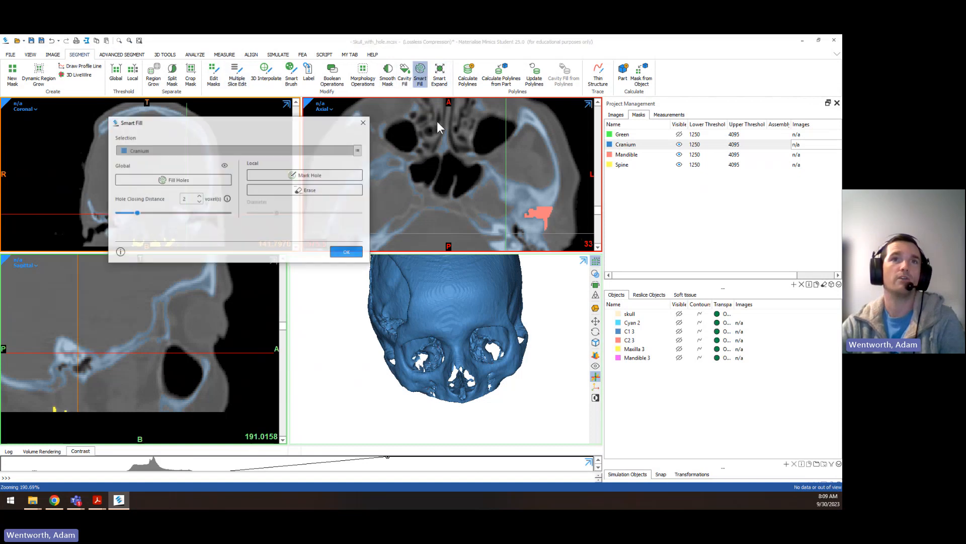
drag(247, 124, 209, 281)
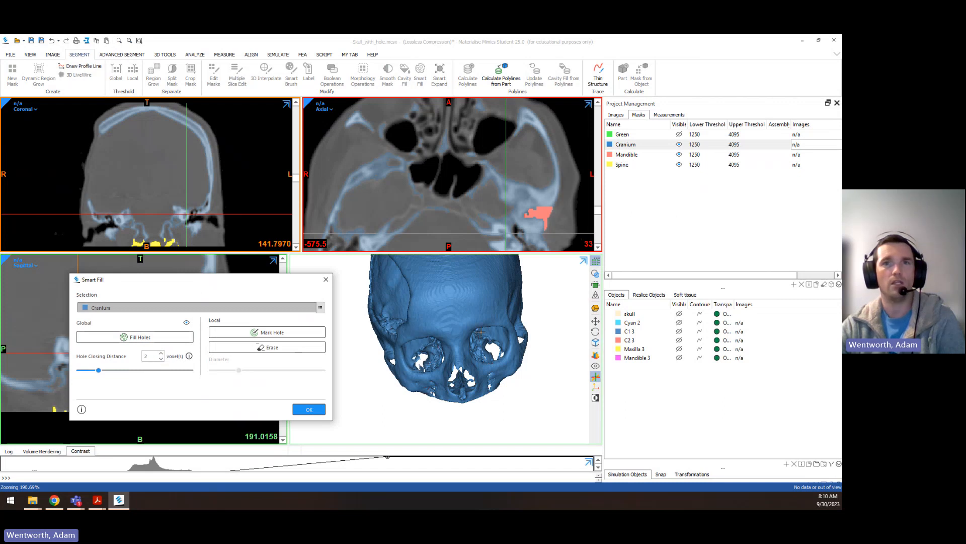
scroll(481, 332, down, 5)
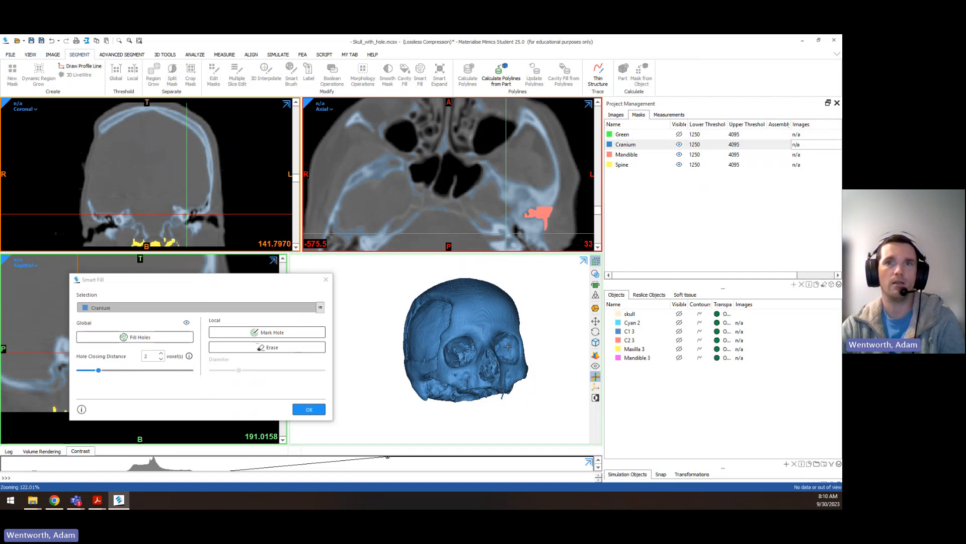
right_drag(508, 346, 499, 363)
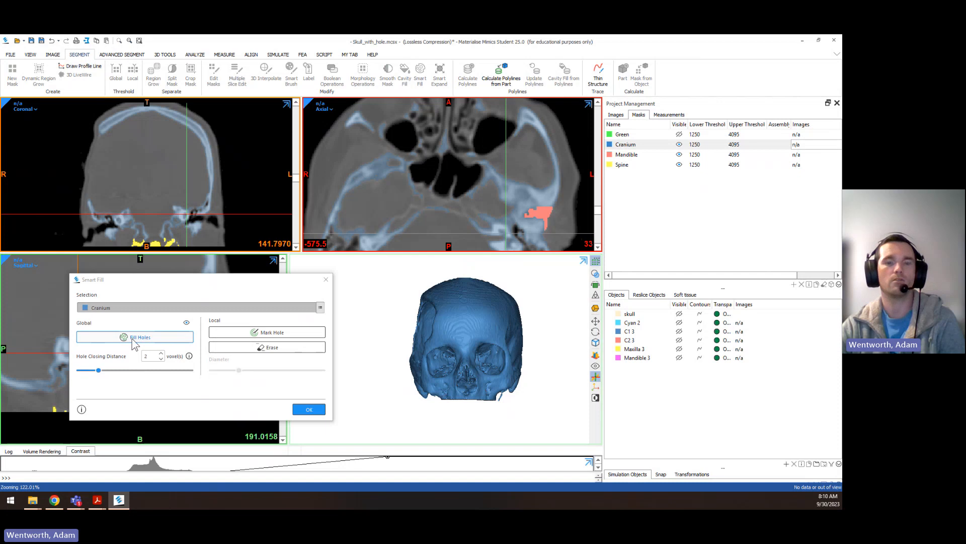
Mark the unfilled thin skull base bone behind the nasal cavity as holes on the axial slices at -575.5 and -576.5
click(257, 332)
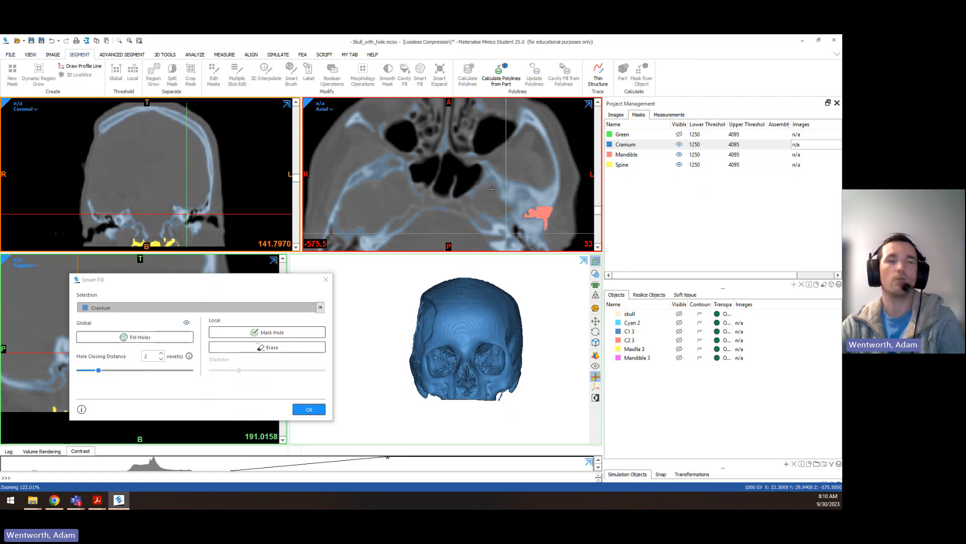
click(267, 333)
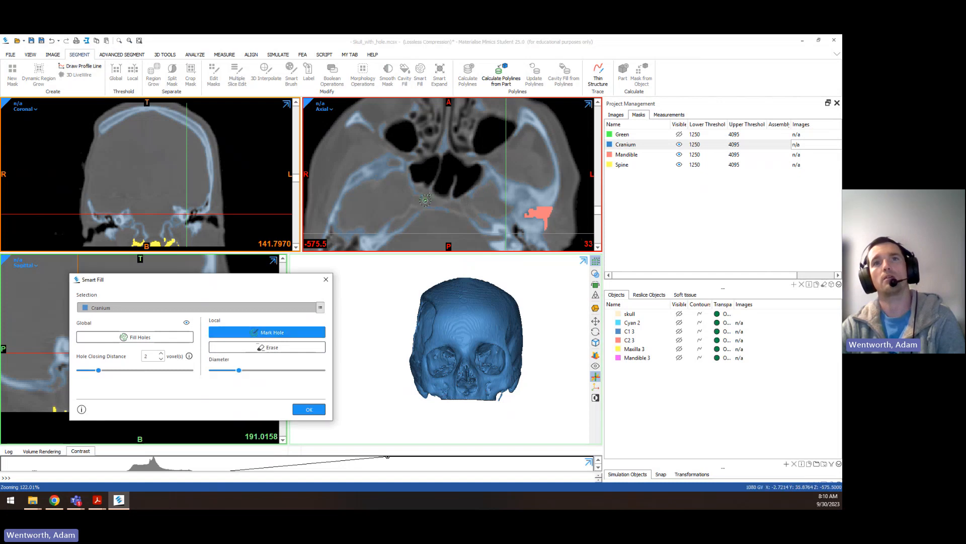
mouse_move(419, 189)
mouse_down()
mouse_move(427, 197)
mouse_move(389, 231)
mouse_move(456, 200)
mouse_move(488, 224)
mouse_move(464, 212)
mouse_move(478, 225)
mouse_up()
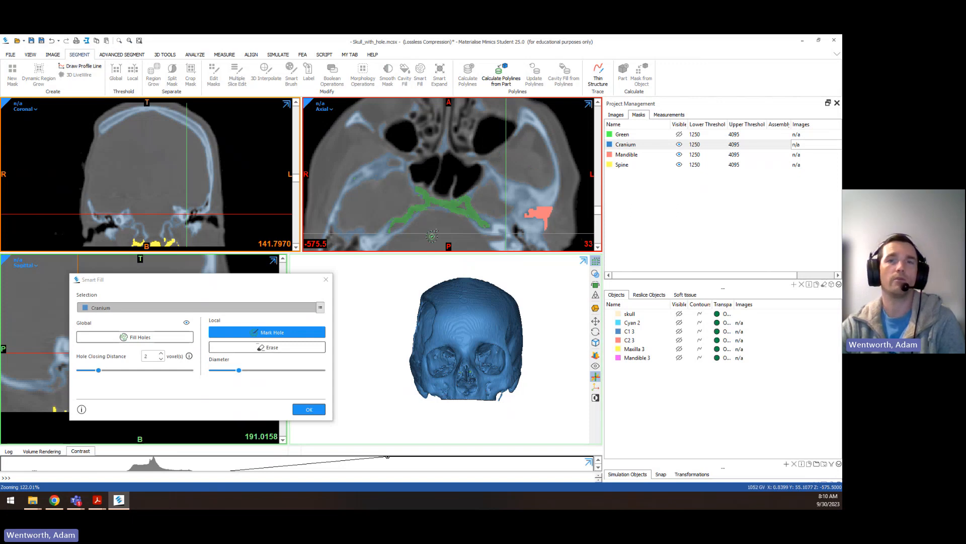
middle_drag(432, 236, 432, 188)
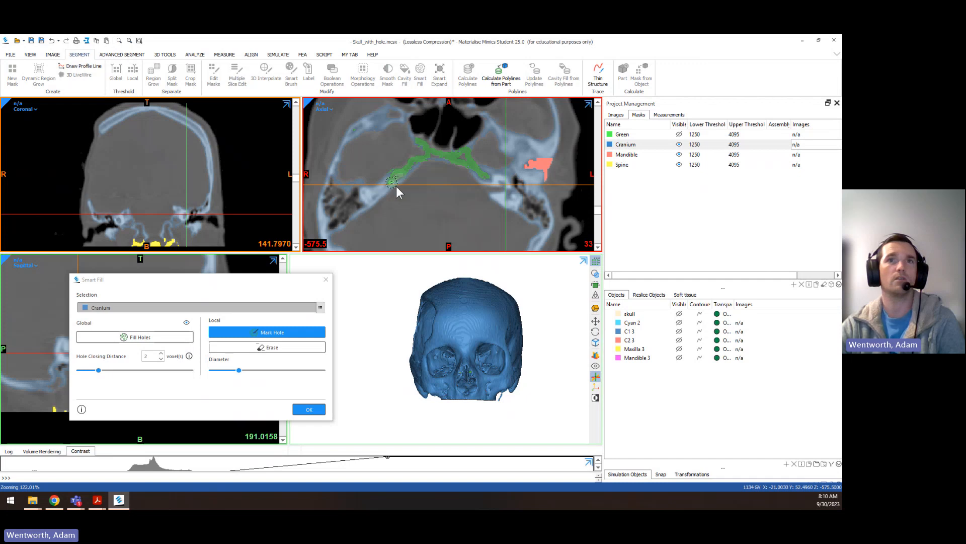
drag(598, 208, 598, 204)
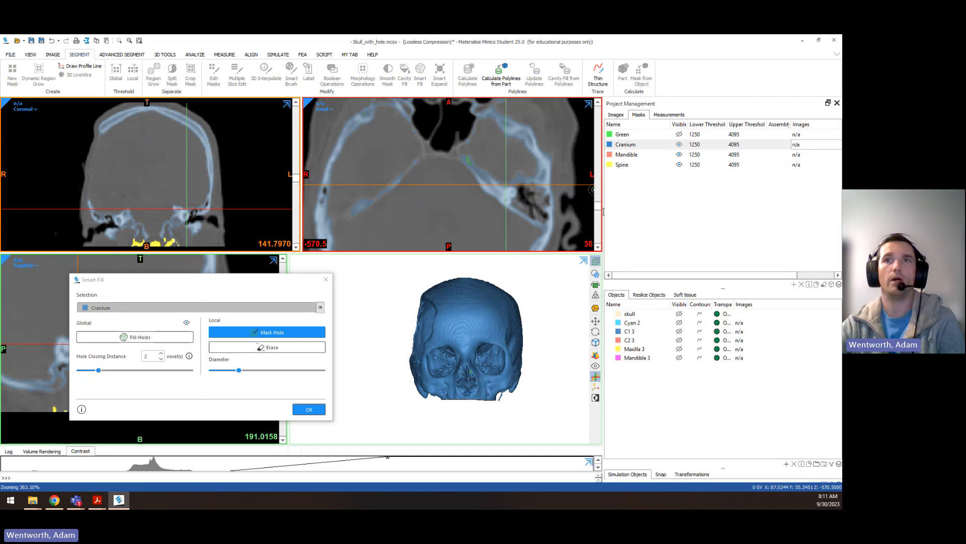
drag(598, 205, 598, 210)
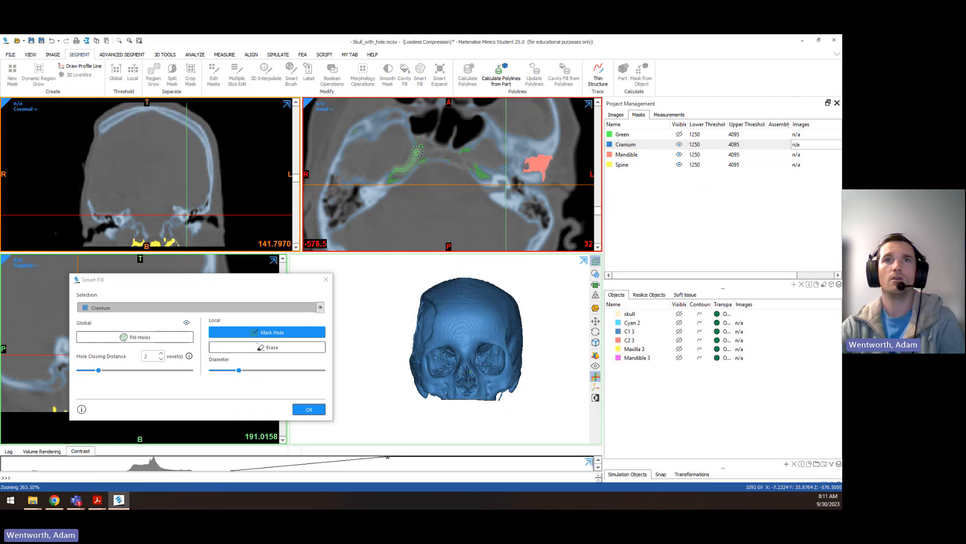
click(416, 156)
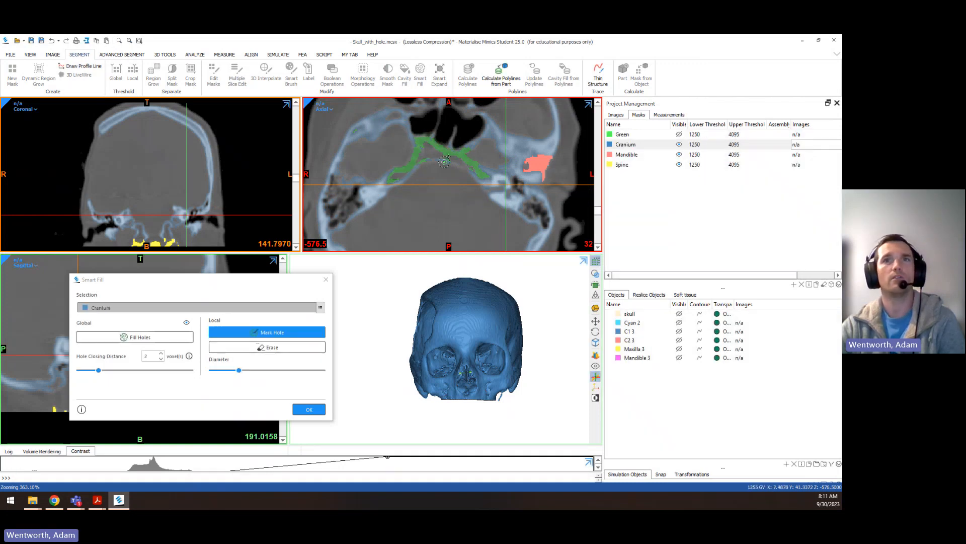
drag(449, 158, 481, 177)
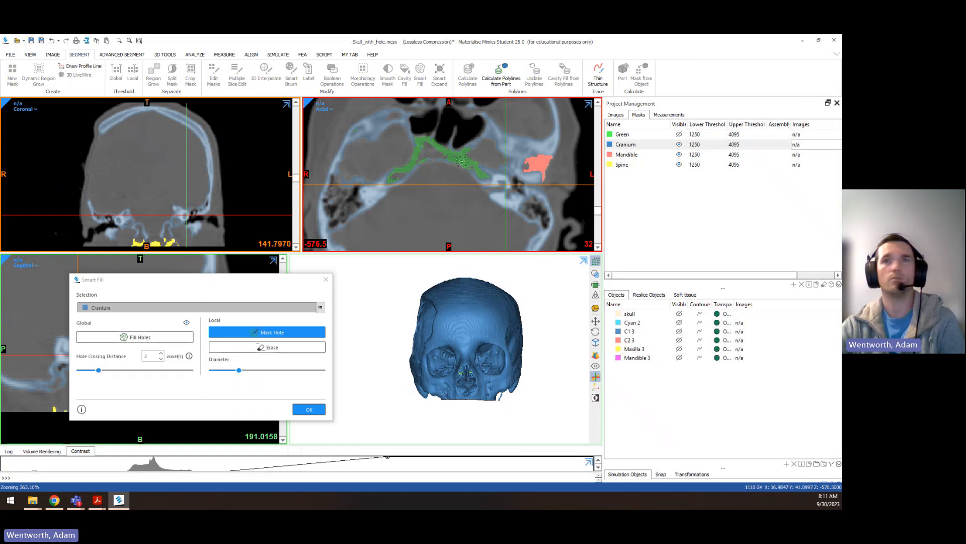
Mark the central skull base gaps as holes on the axial slice at -583.5, using a larger marking diameter for the wider areas
scroll(472, 189, down, 7)
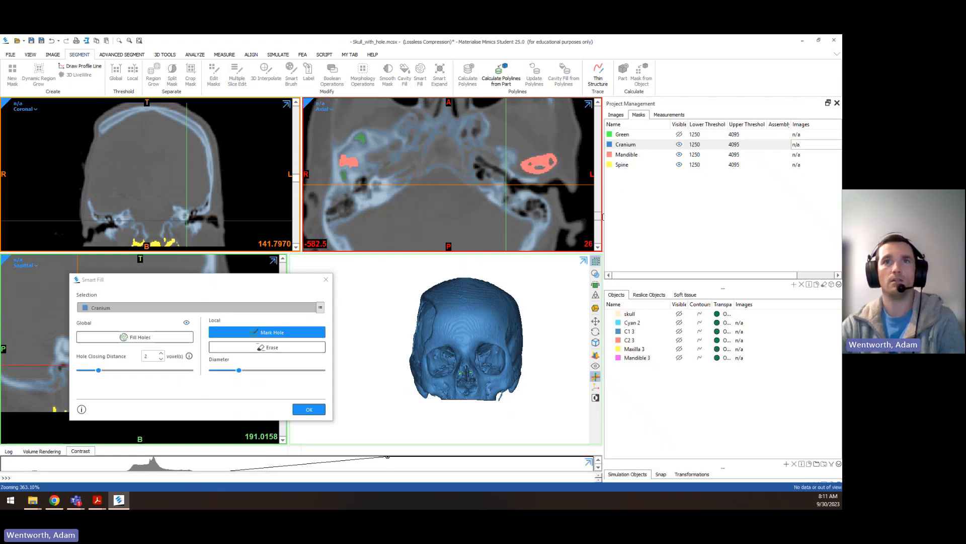
mouse_move(405, 175)
mouse_down()
mouse_move(452, 159)
mouse_move(477, 185)
mouse_move(444, 158)
mouse_up()
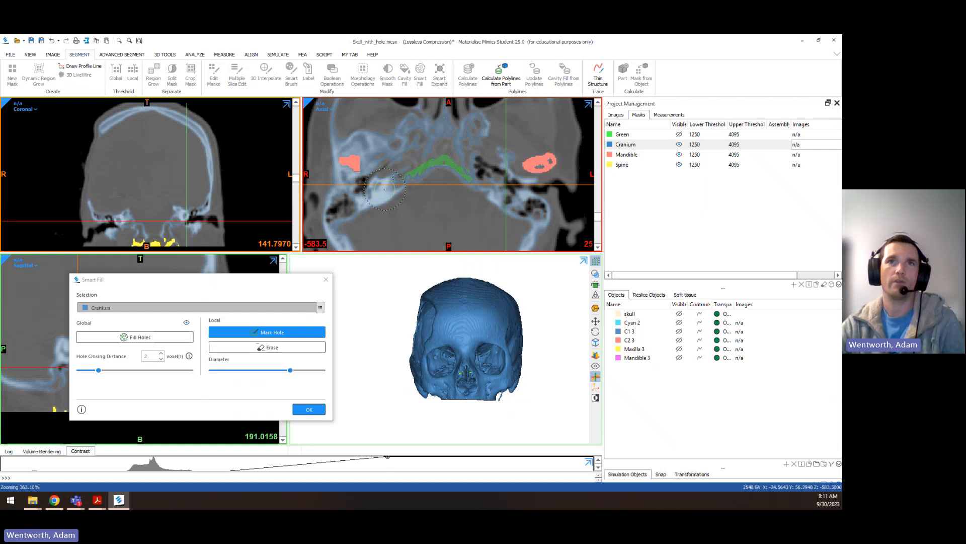
click(442, 146)
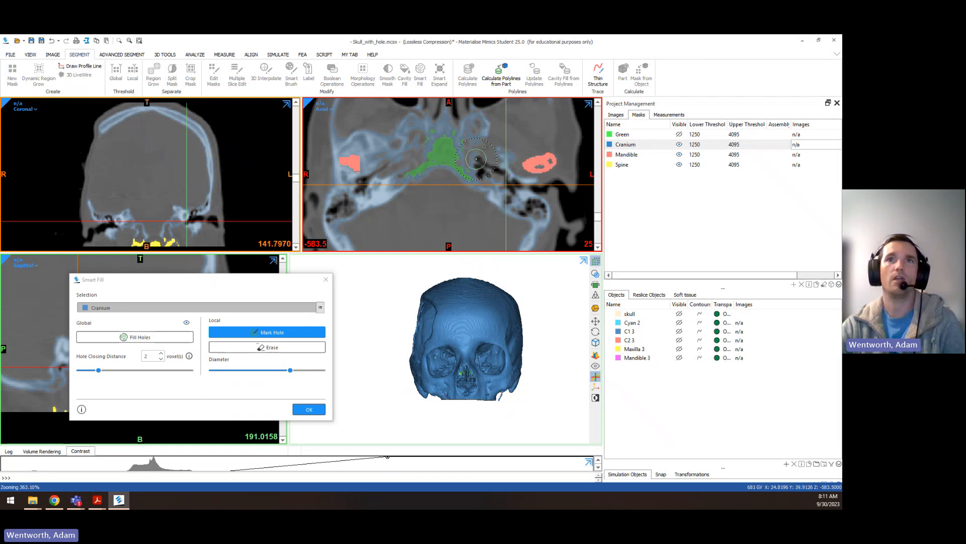
click(414, 156)
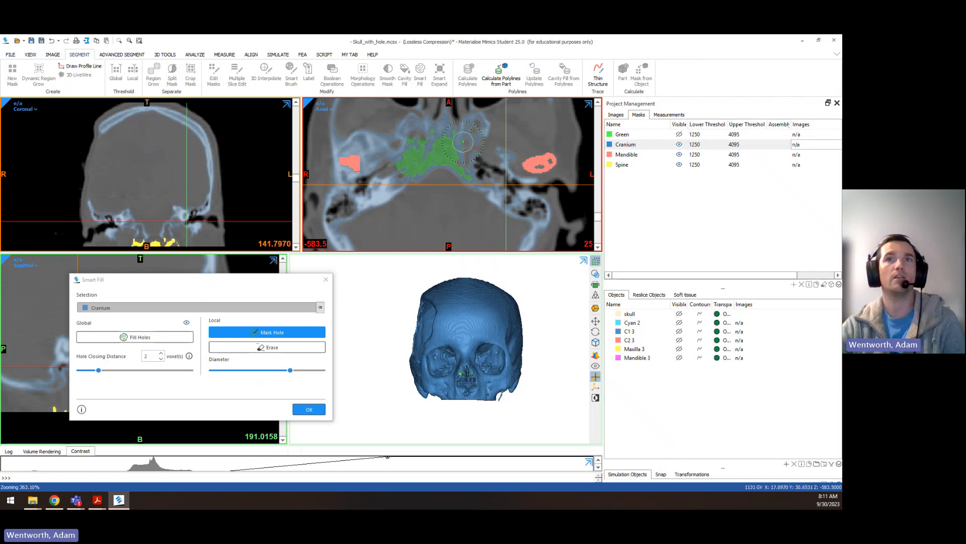
click(464, 148)
Mark the remaining skull base gaps as holes on the axial slices at -583.5 and -587.5, reducing the marking diameter for the narrower areas
scroll(474, 179, up, 4)
scroll(474, 178, up, 6)
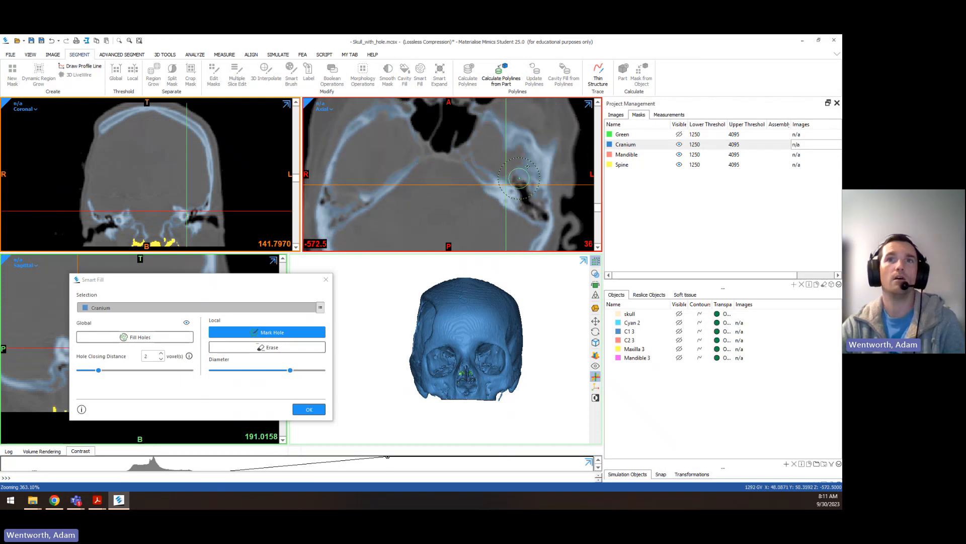
scroll(511, 174, down, 4)
scroll(473, 176, down, 2)
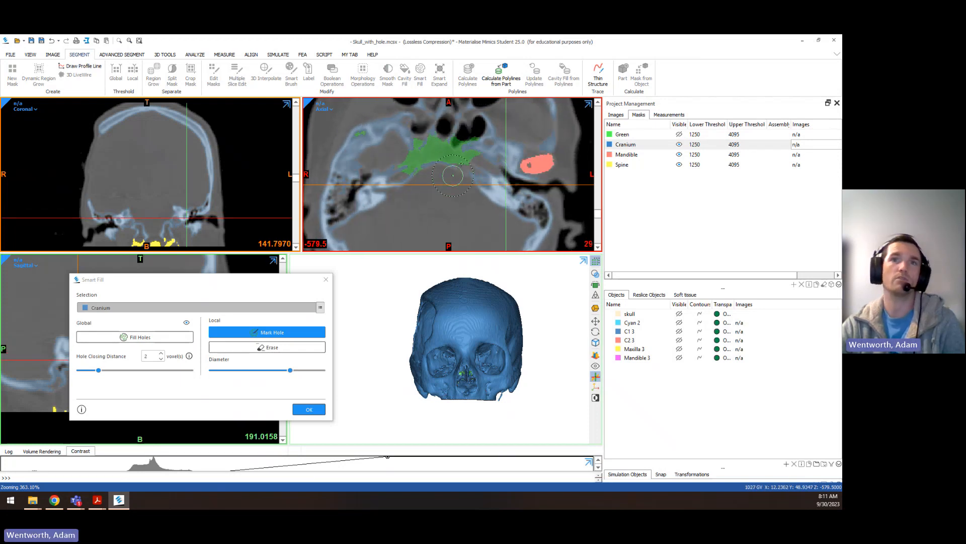
scroll(397, 176, down, 4)
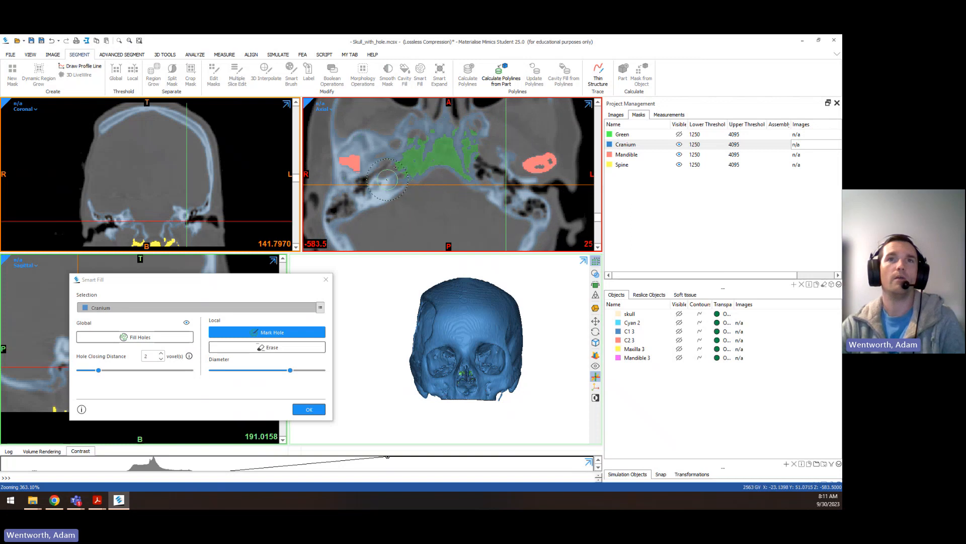
scroll(403, 167, down, 4)
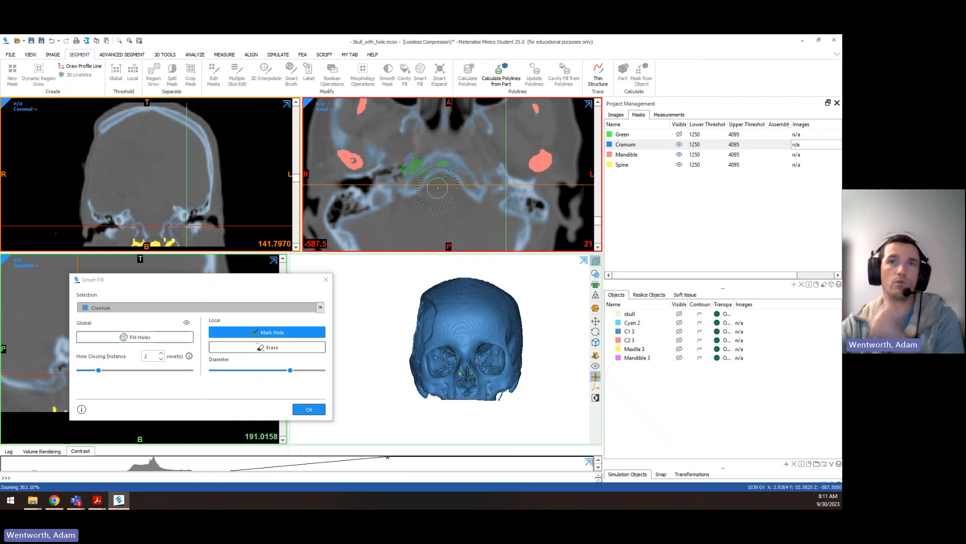
ctrl+scroll(447, 179, down, 2)
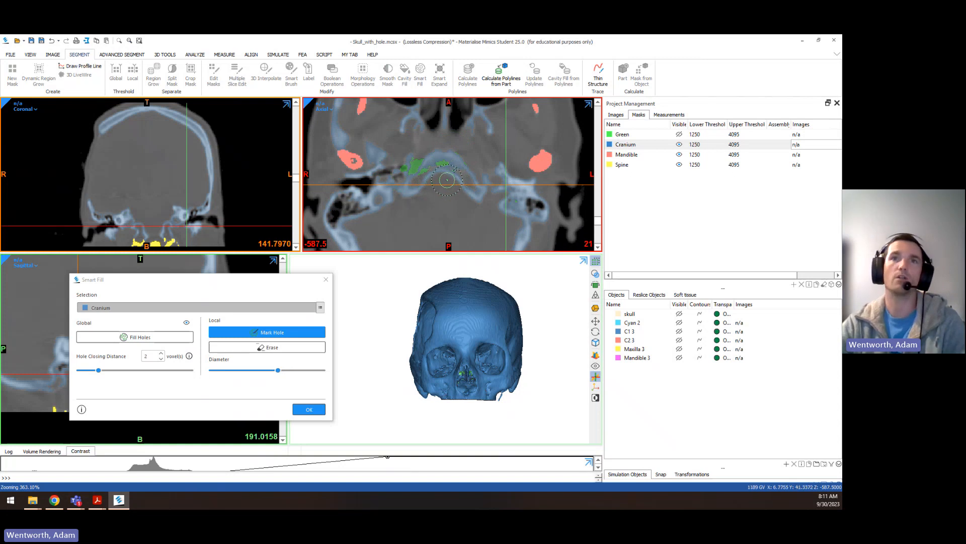
ctrl+scroll(448, 178, down, 1)
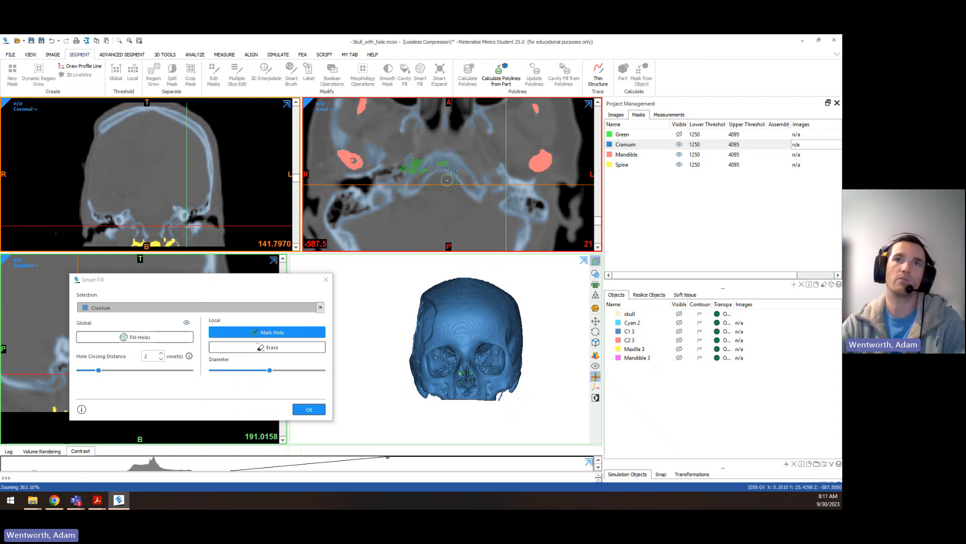
mouse_move(411, 185)
mouse_down()
mouse_move(434, 166)
mouse_move(458, 166)
mouse_move(479, 200)
mouse_up()
Mark the skull base gaps on both sides of the midline as holes on the axial slices at -581.5 and -577.5
scroll(464, 199, up, 6)
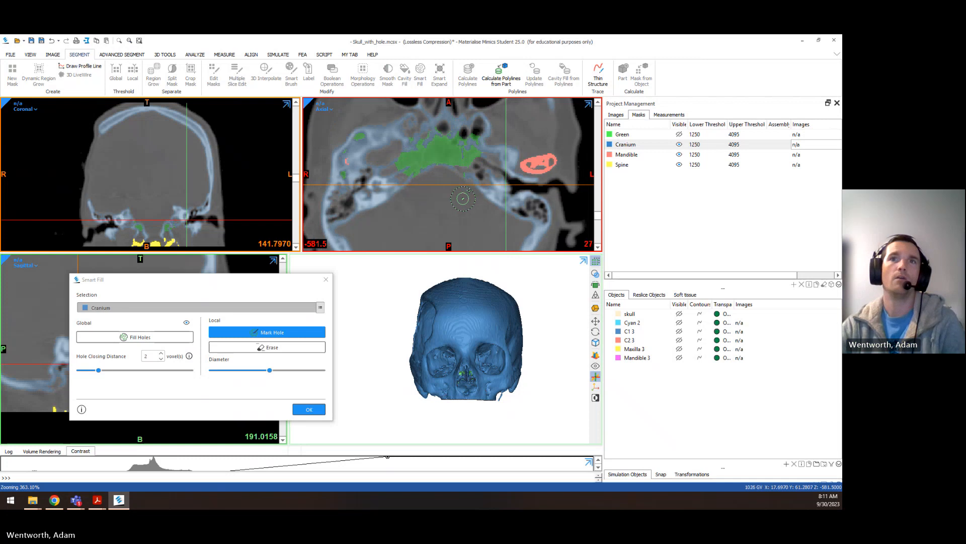
mouse_move(494, 149)
mouse_down()
mouse_move(499, 157)
mouse_move(485, 158)
mouse_up()
click(396, 168)
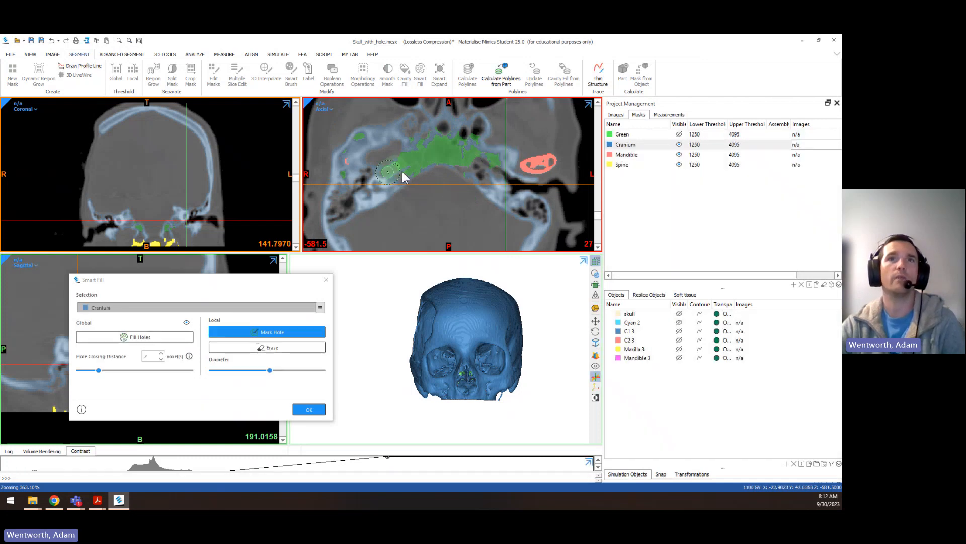
scroll(400, 171, up, 4)
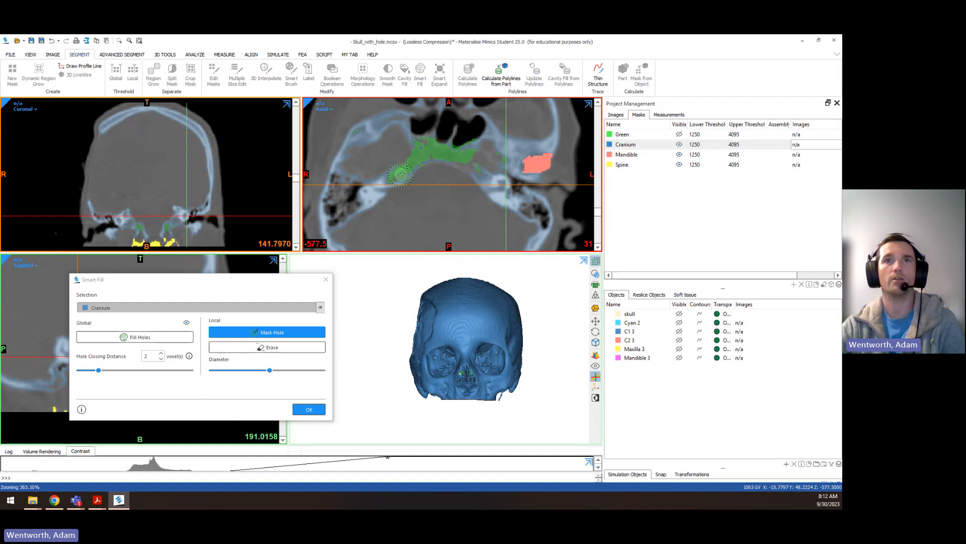
click(397, 177)
click(479, 171)
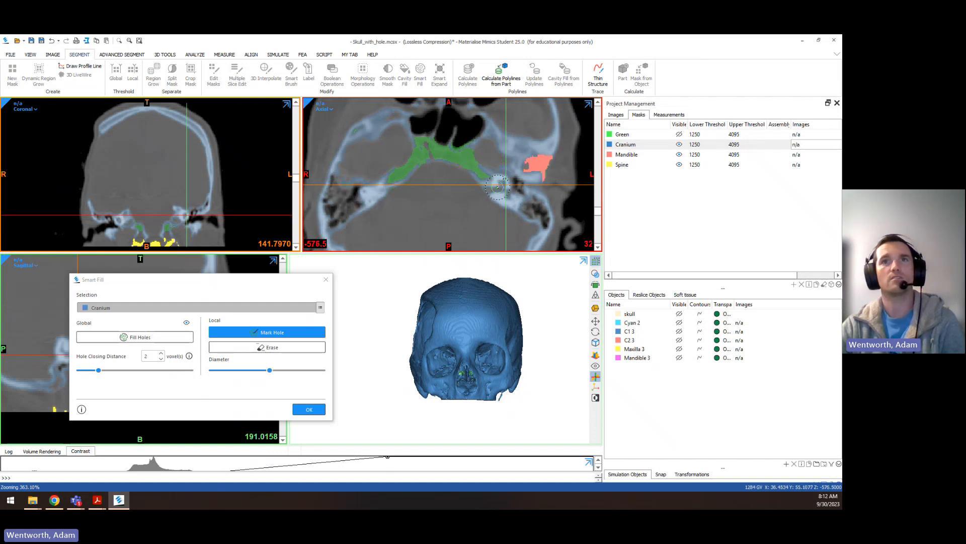
Mark the skull base gaps on both sides above the spine as holes on the coronal slices at 140.0392 and 132.4220
scroll(481, 186, up, 8)
scroll(476, 180, down, 4)
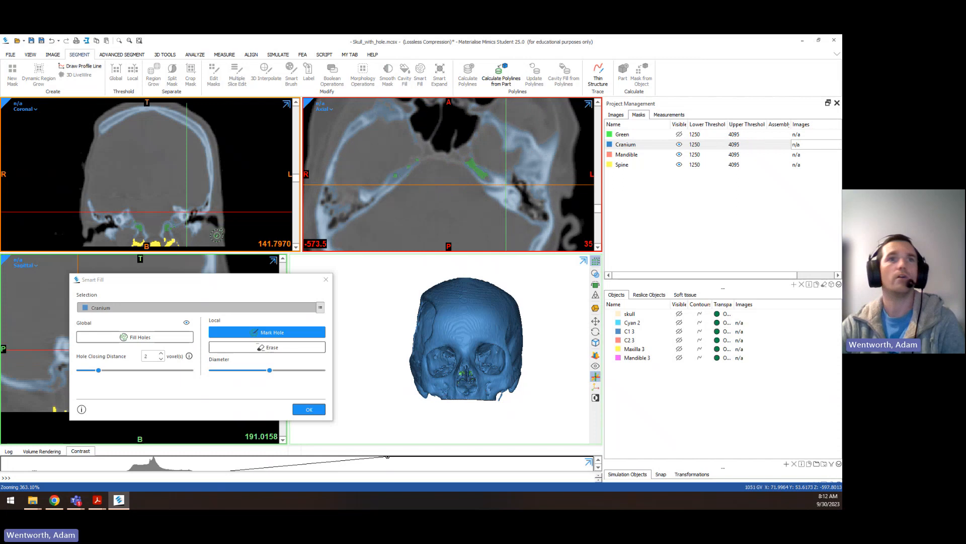
scroll(174, 193, down, 4)
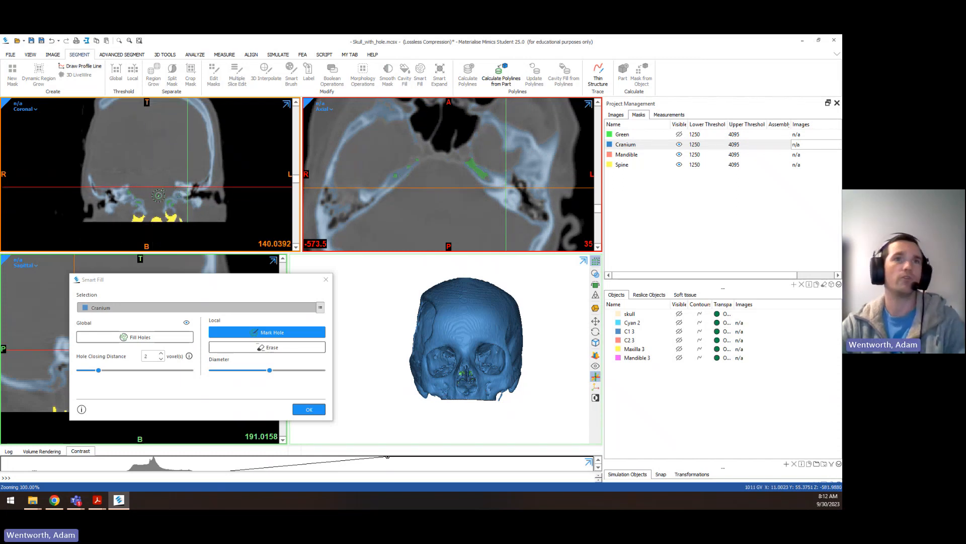
ctrl+scroll(201, 183, up, 5)
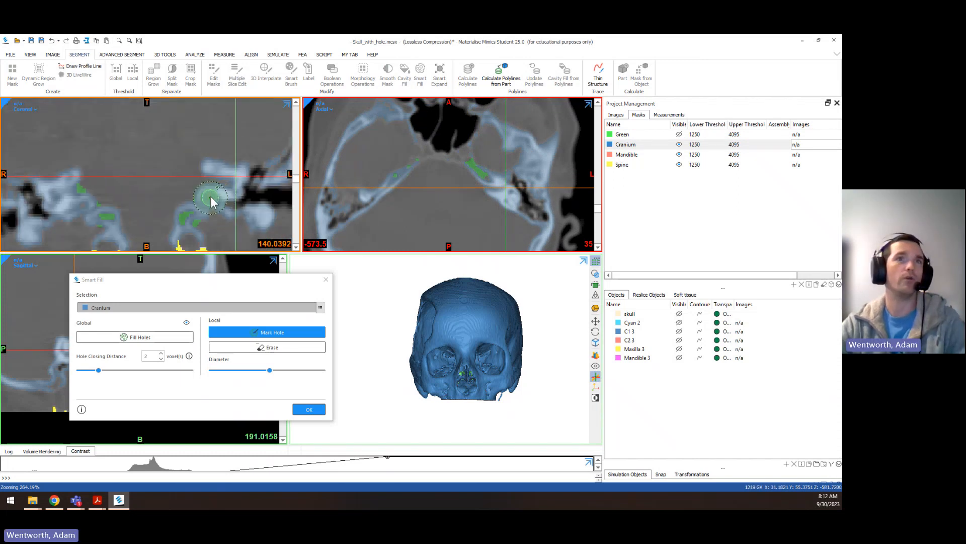
click(82, 203)
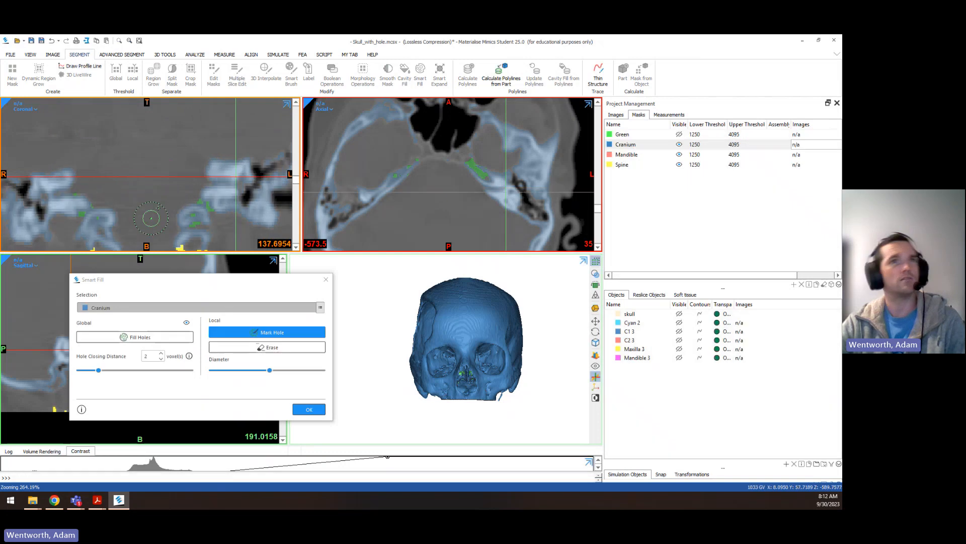
scroll(164, 156, down, 10)
scroll(165, 156, down, 3)
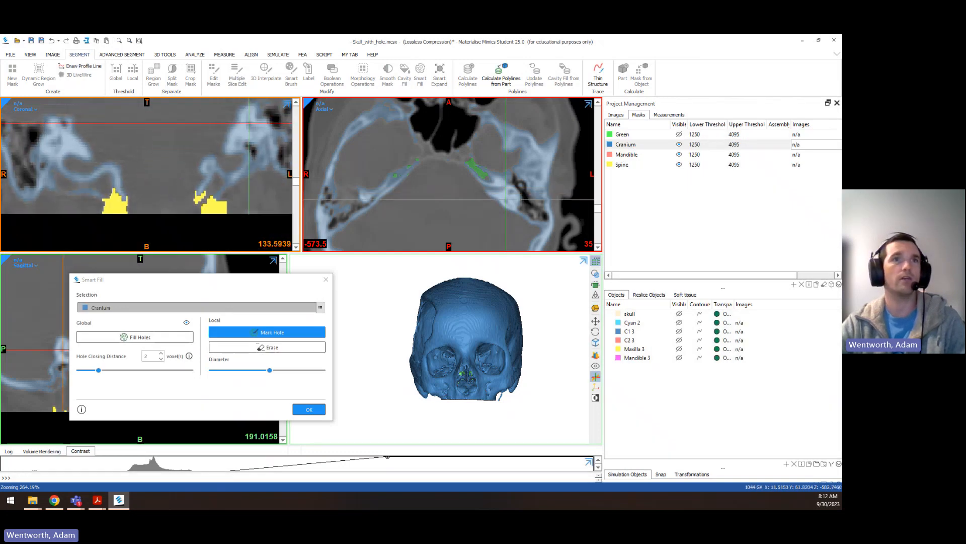
drag(53, 185, 85, 184)
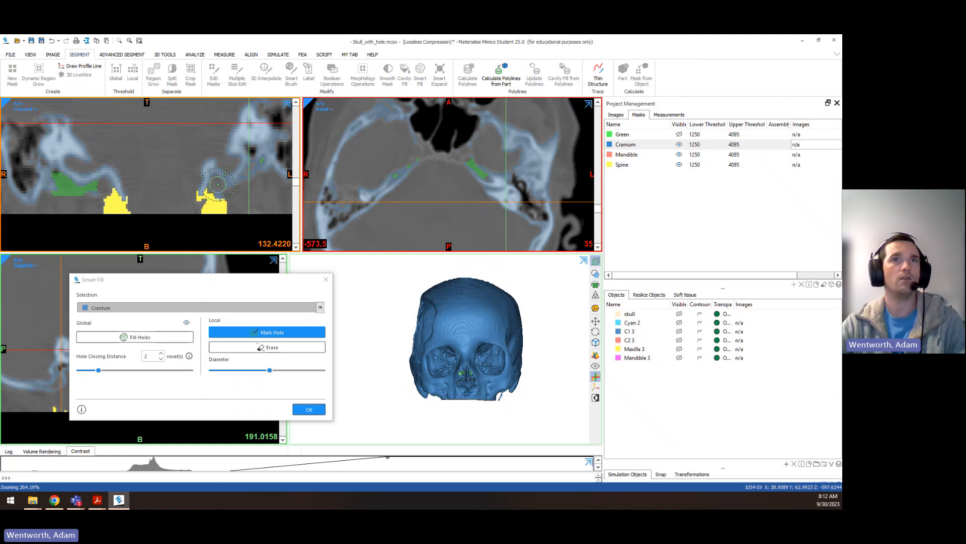
click(216, 184)
click(252, 166)
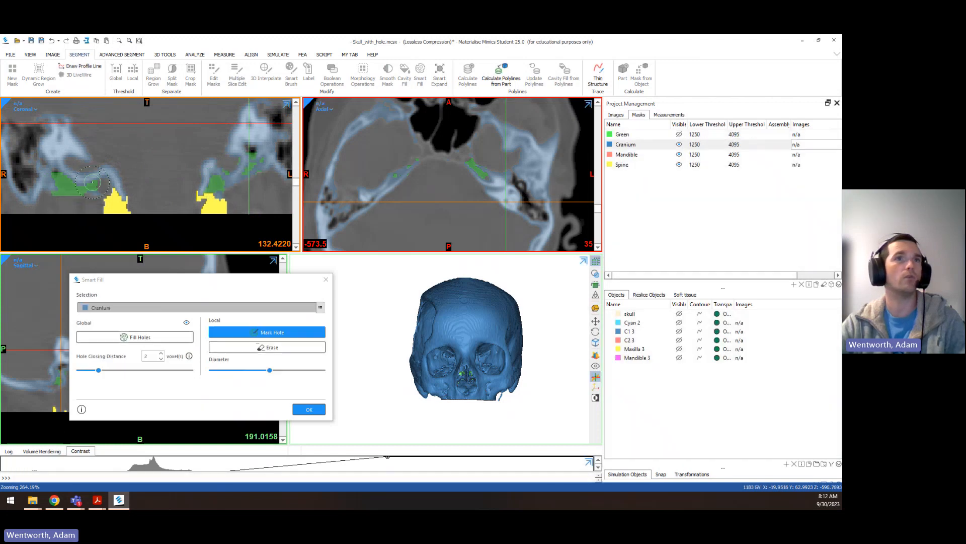
Mark the gap in the patient's left skull base, beside the spine, as a hole on the coronal slice at 129.4923
scroll(87, 190, down, 3)
scroll(86, 189, down, 4)
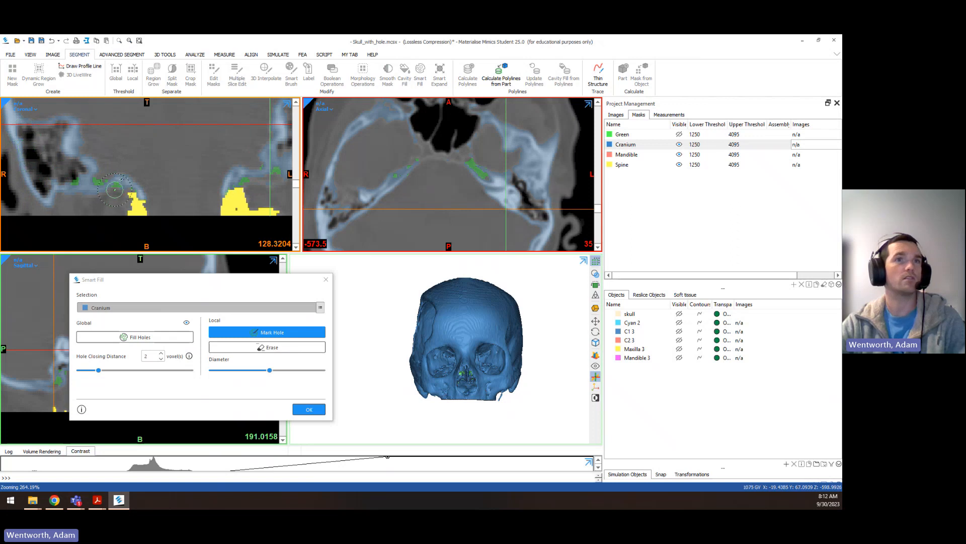
scroll(27, 147, down, 4)
middle_drag(240, 165, 151, 176)
scroll(201, 186, up, 6)
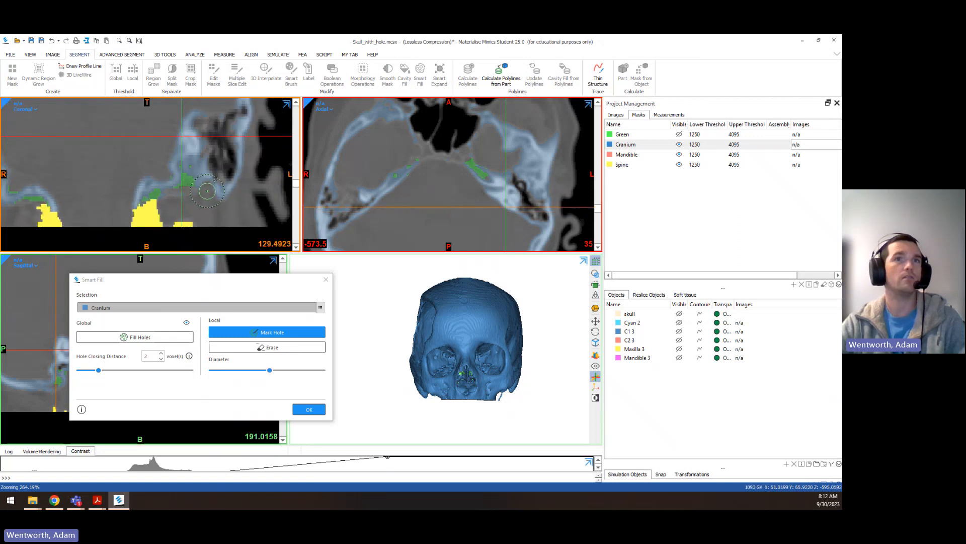
click(174, 185)
Check the skull base hole markings through the coronal slices from 129.4923 to 144.7267
scroll(211, 197, up, 15)
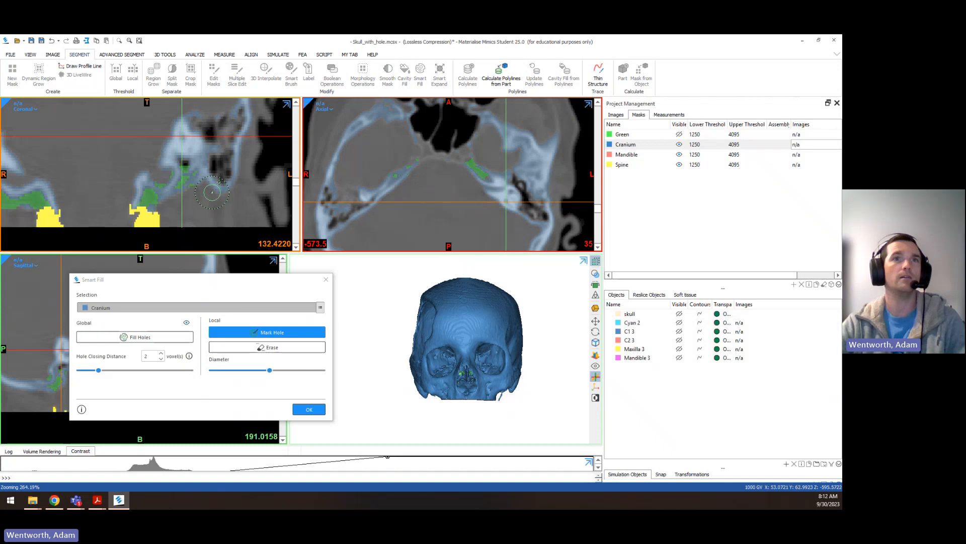
middle_drag(177, 189, 237, 185)
scroll(151, 174, up, 5)
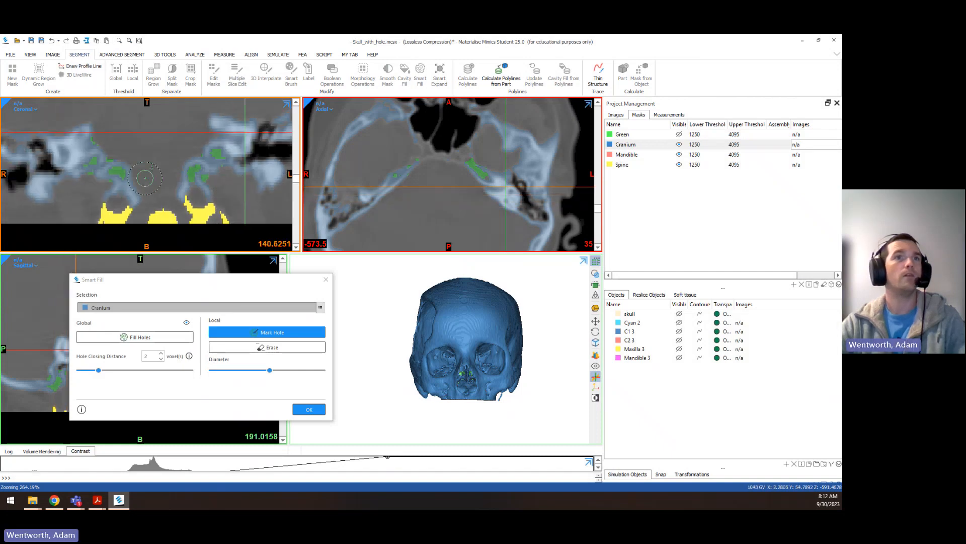
mouse_move(146, 174)
middle_down()
mouse_move(179, 157)
mouse_move(161, 180)
middle_up()
scroll(180, 157, up, 2)
ctrl+scroll(181, 152, down, 4)
scroll(184, 150, up, 1)
scroll(187, 202, up, 2)
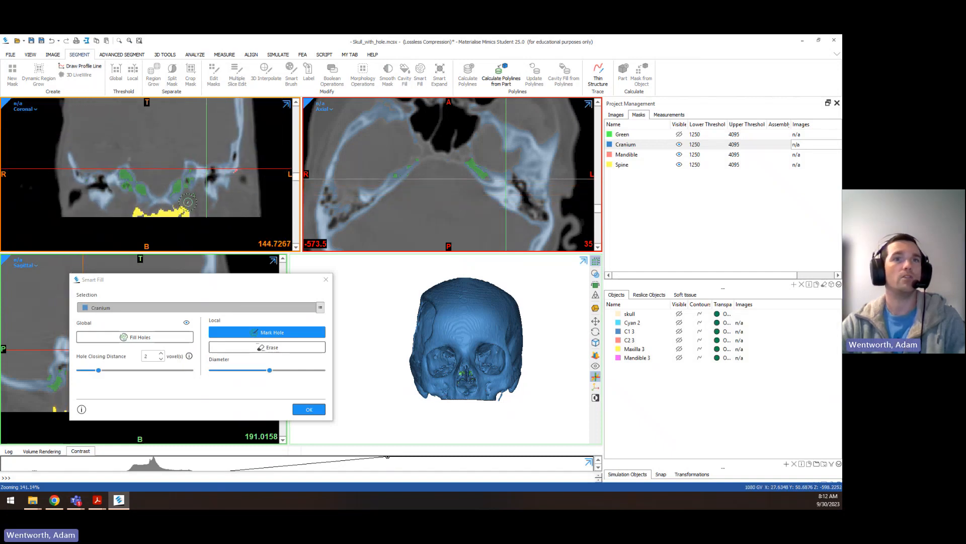
Uncover the sagittal view and mark the bone behind the orbit as a hole on the slice at 191.0158
mouse_move(212, 282)
mouse_down()
mouse_move(340, 287)
mouse_move(446, 310)
mouse_up()
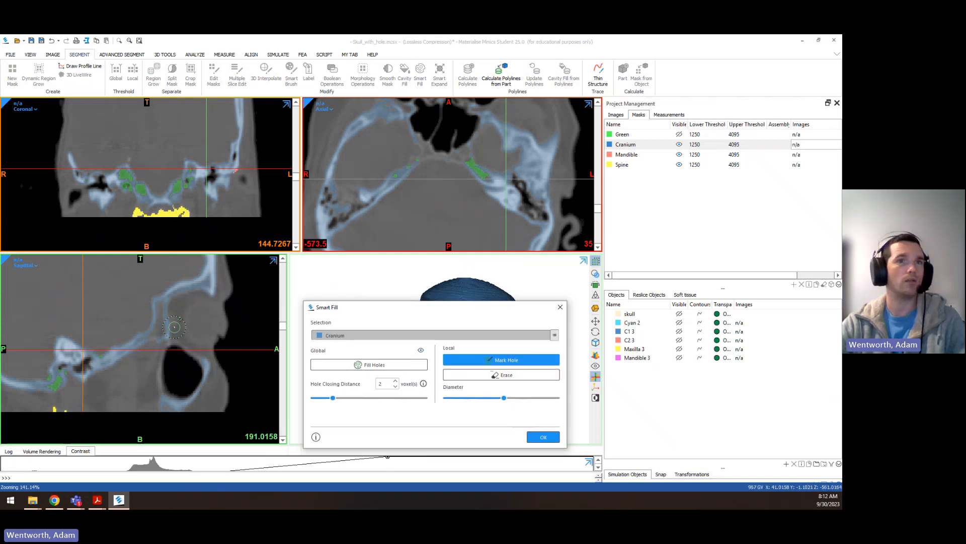
ctrl+scroll(166, 333, up, 3)
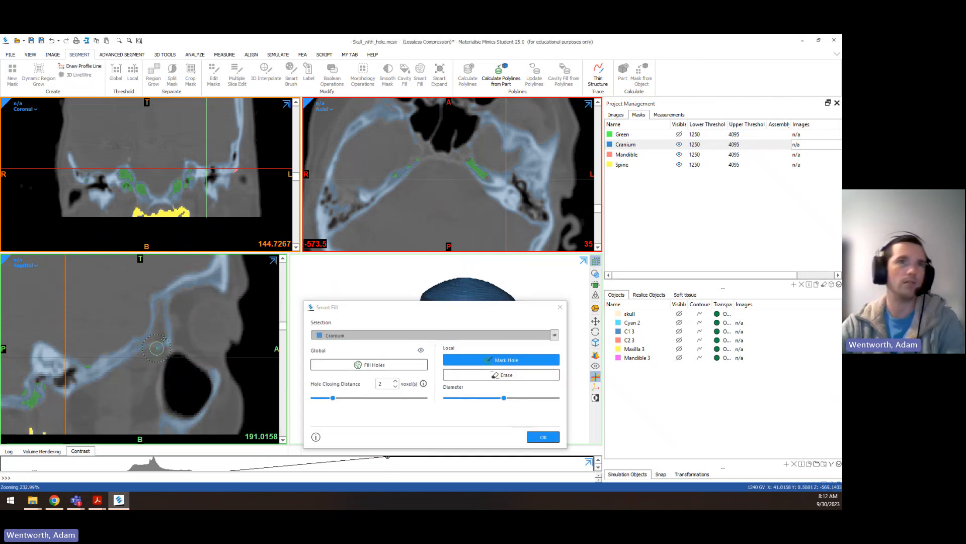
drag(149, 339, 165, 331)
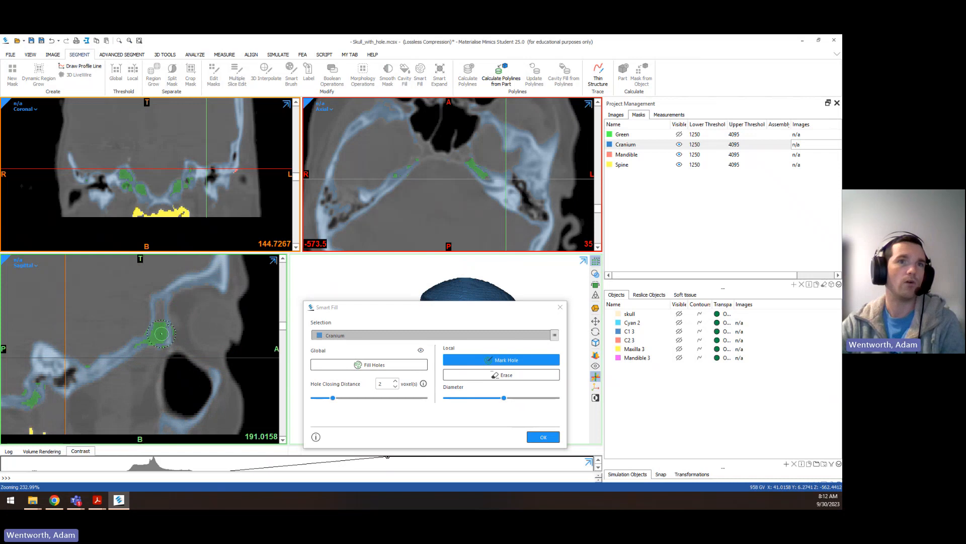
click(169, 332)
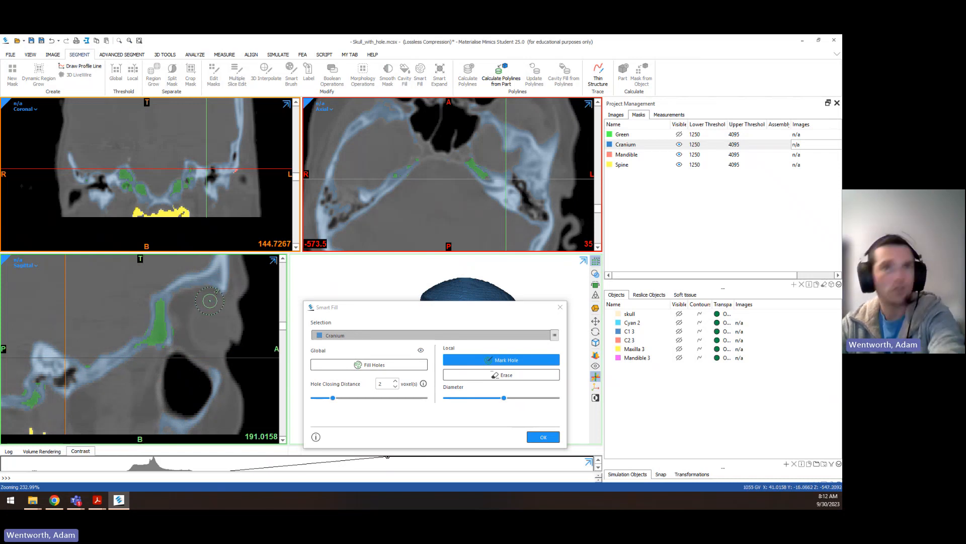
Inspect the sagittal slices across the skull and mark the skull base gap behind the nasal cavity as a hole at 138.2814
scroll(210, 299, down, 3)
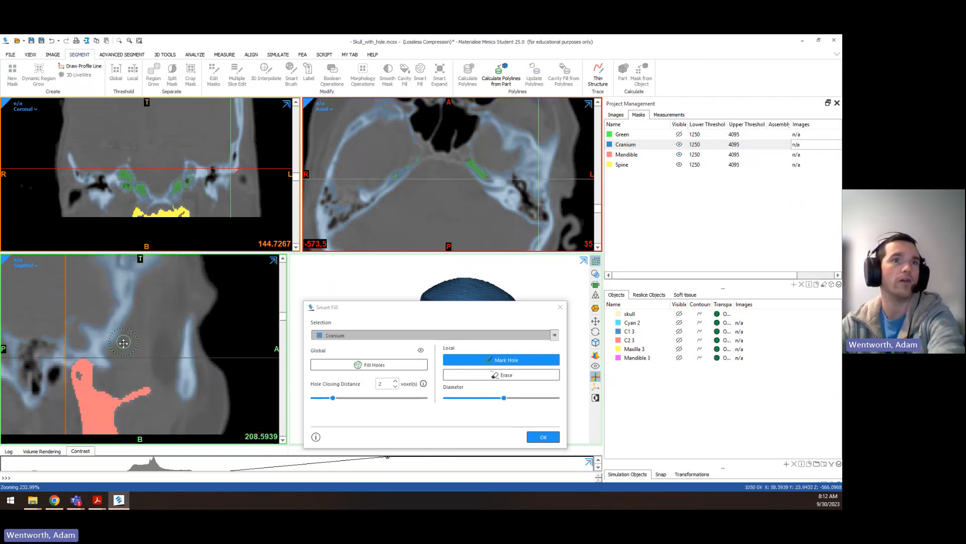
scroll(137, 355, up, 2)
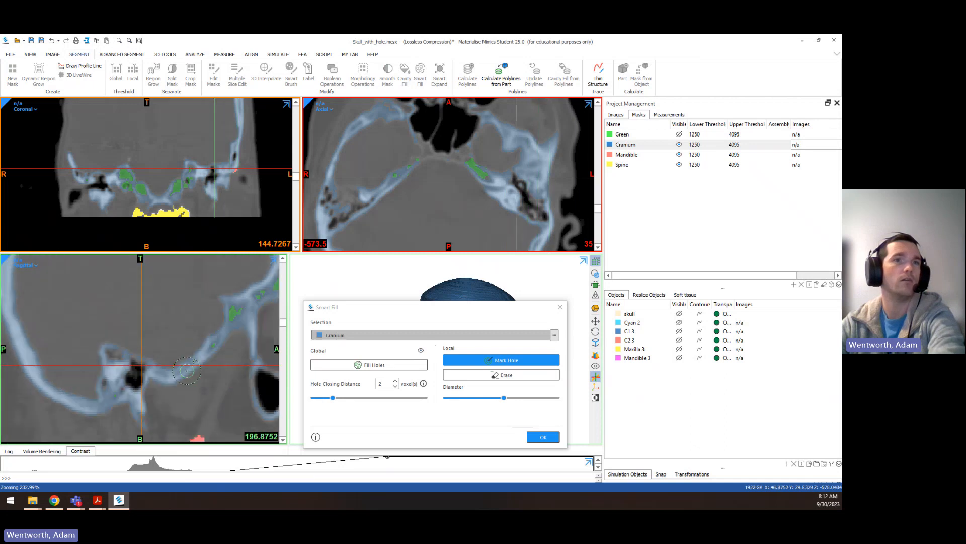
scroll(204, 357, up, 10)
scroll(204, 357, up, 6)
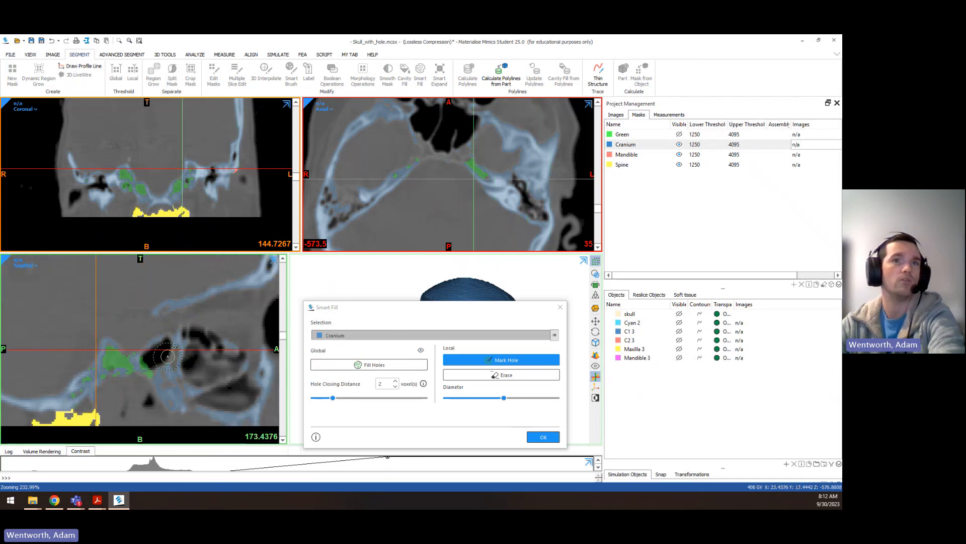
scroll(225, 374, up, 4)
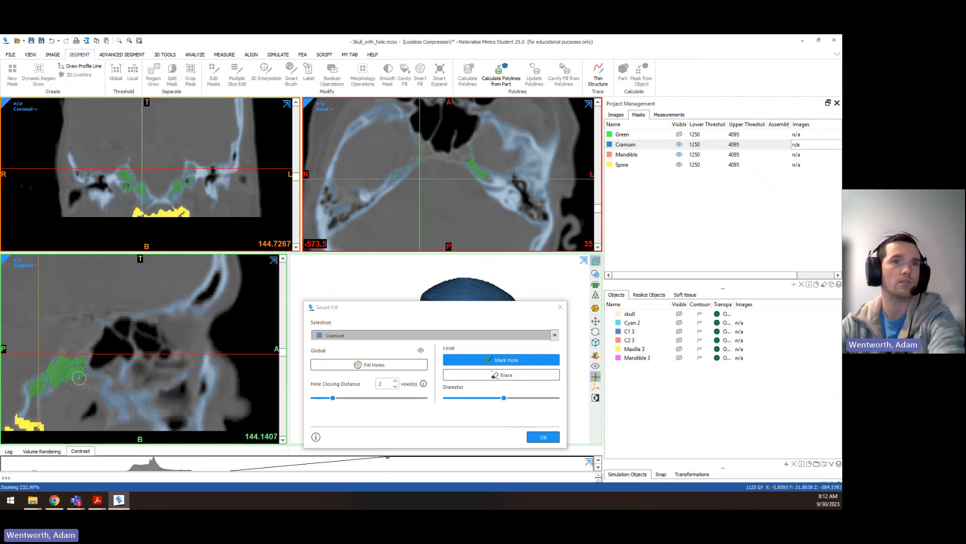
scroll(158, 383, up, 4)
scroll(136, 375, down, 2)
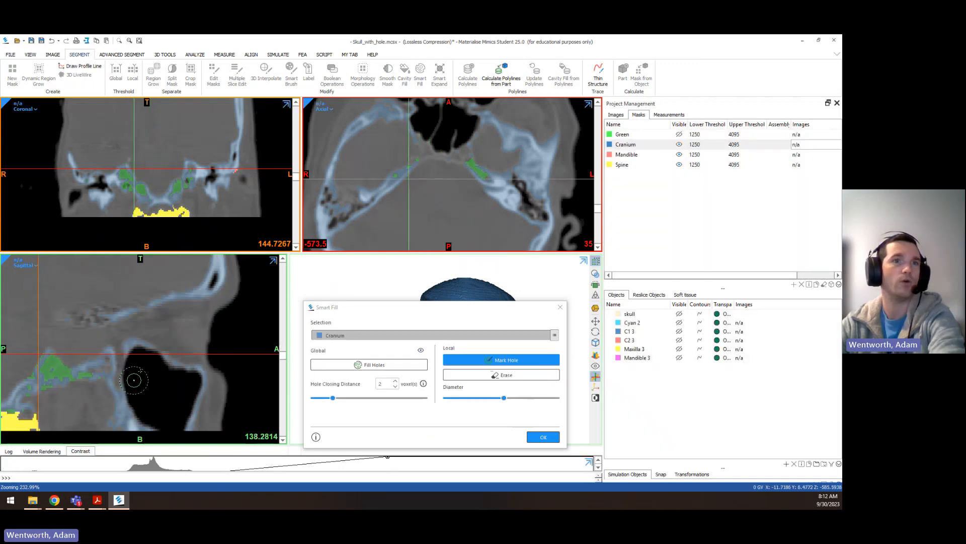
click(140, 377)
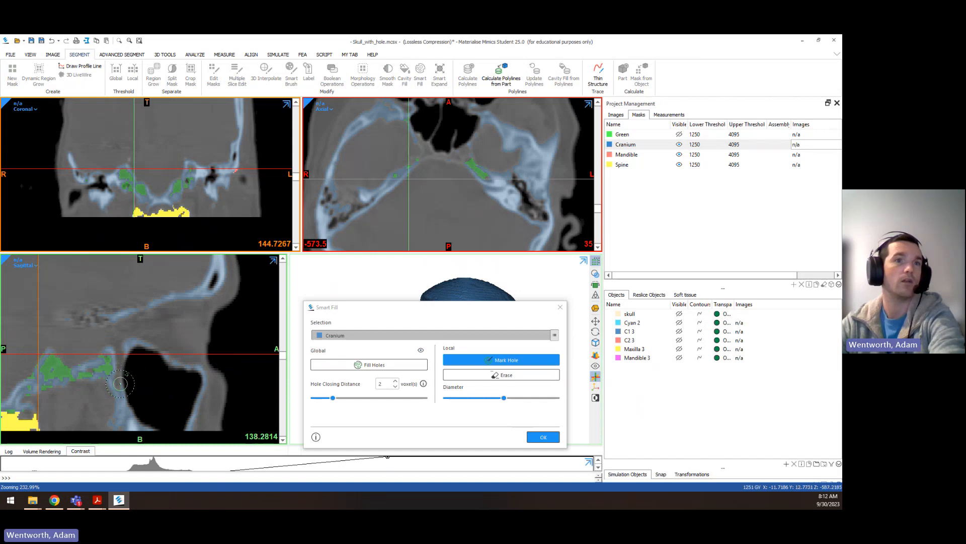
Review the remaining sagittal slices and apply Smart Fill to the marked holes of the Cranium mask
scroll(206, 371, down, 4)
scroll(207, 371, down, 8)
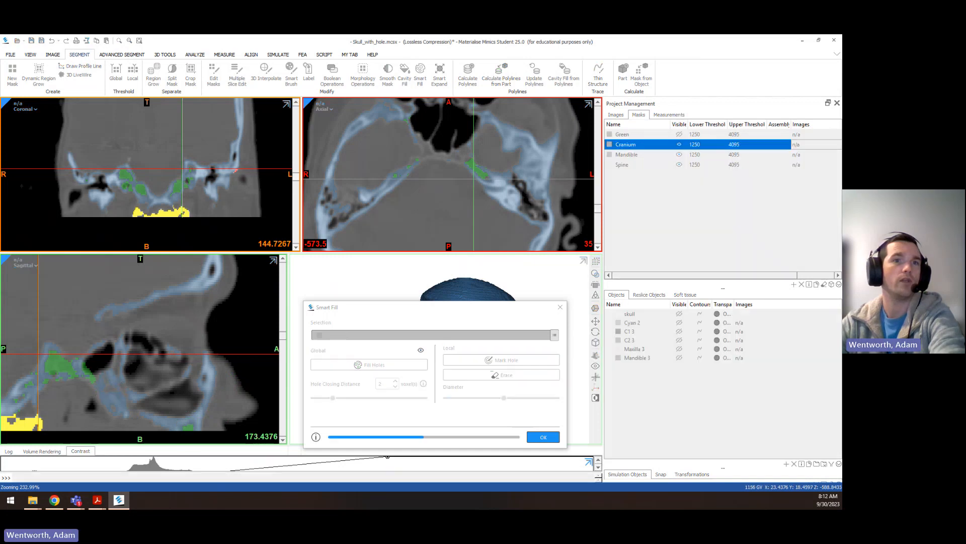
scroll(166, 400, up, 4)
click(541, 434)
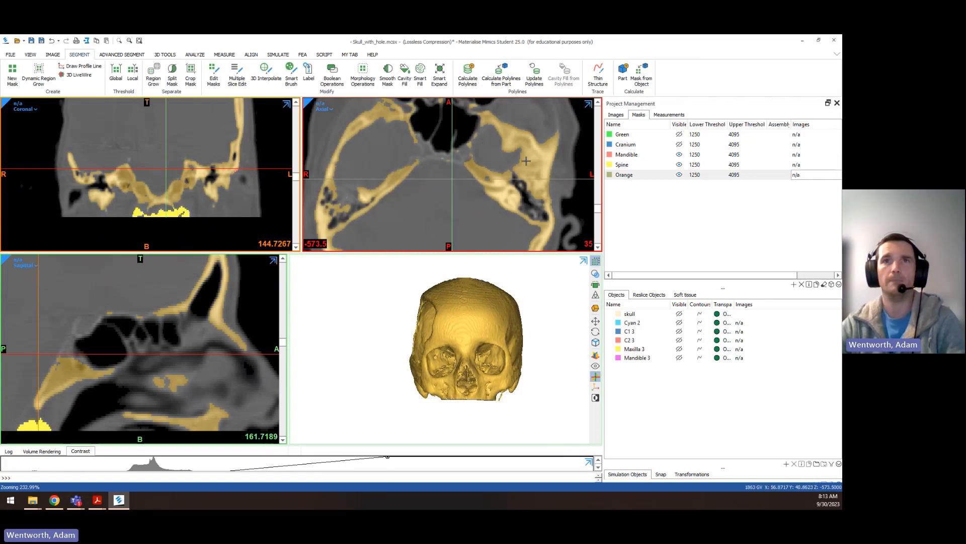
Set up a Multiple Slice Edit that adds to the Orange mask with an ellipse brush 4 wide and 4 high
click(237, 77)
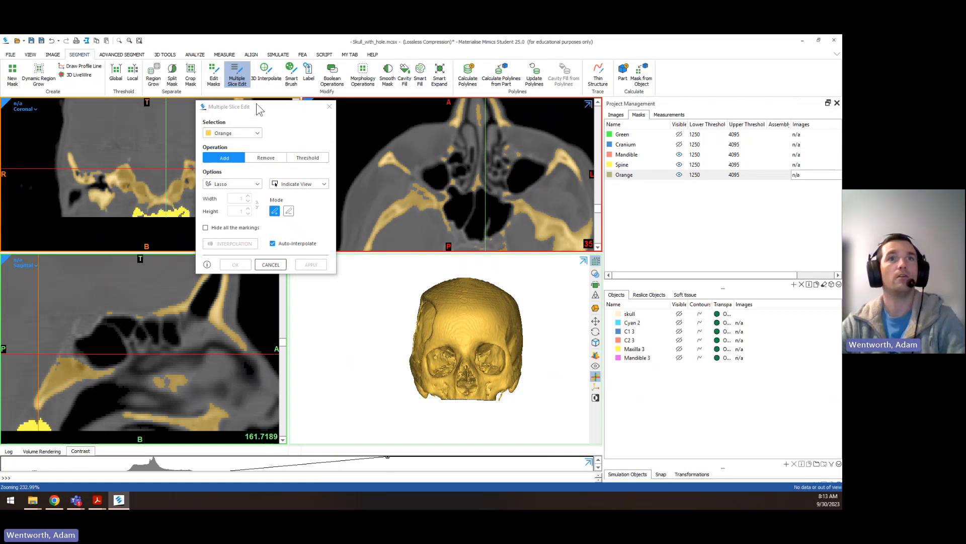
drag(256, 104, 179, 124)
click(180, 204)
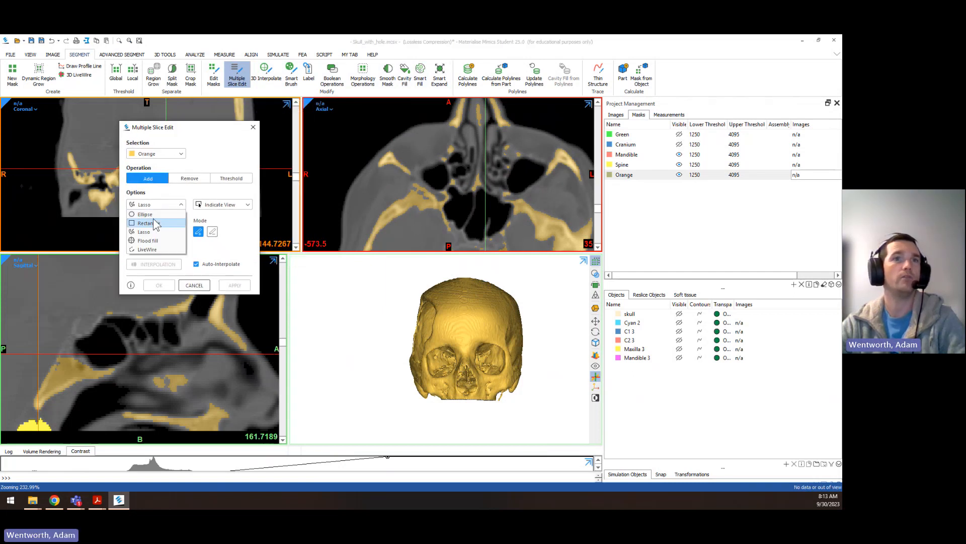
click(148, 214)
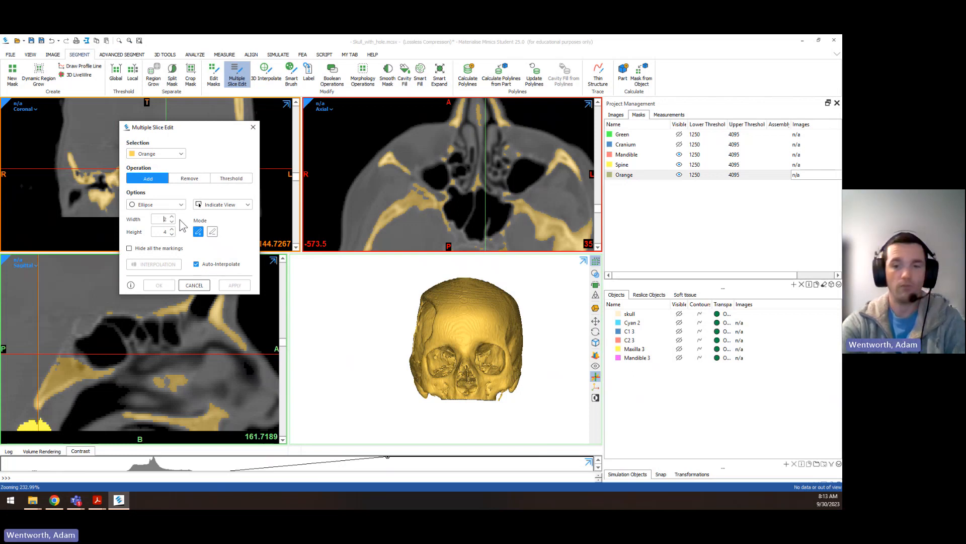
text(4)
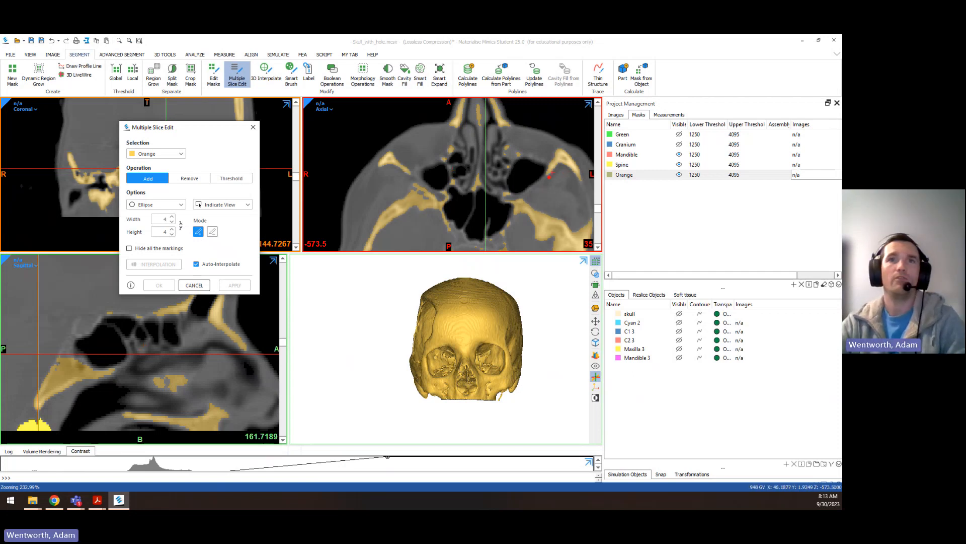
Paint the missing left zygomatic arch on the axial slice at -573.5
middle_drag(500, 182, 489, 178)
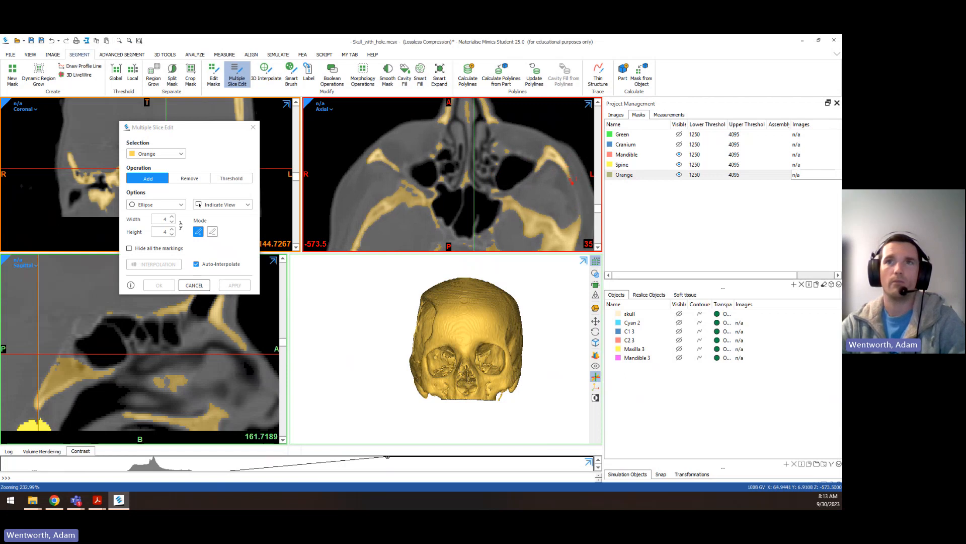
click(571, 179)
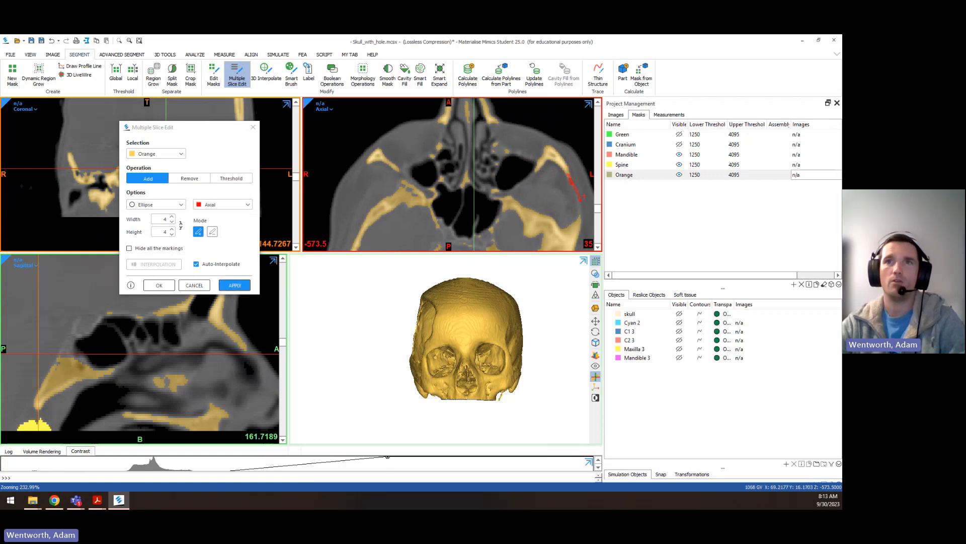
drag(582, 216, 581, 218)
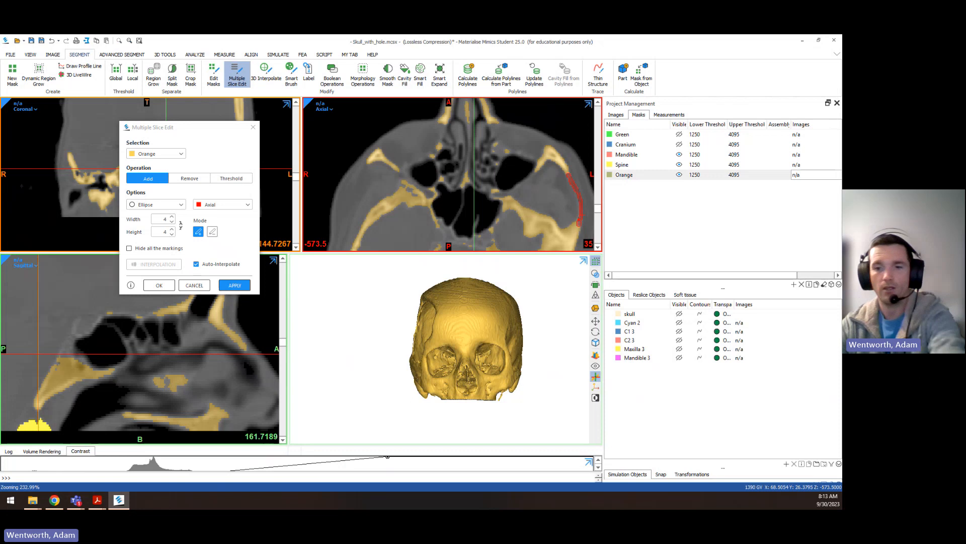
Paint the missing posterior wall of the left maxillary sinus on the axial slices at -590.5 and -584.5
scroll(560, 173, up, 10)
scroll(567, 173, down, 20)
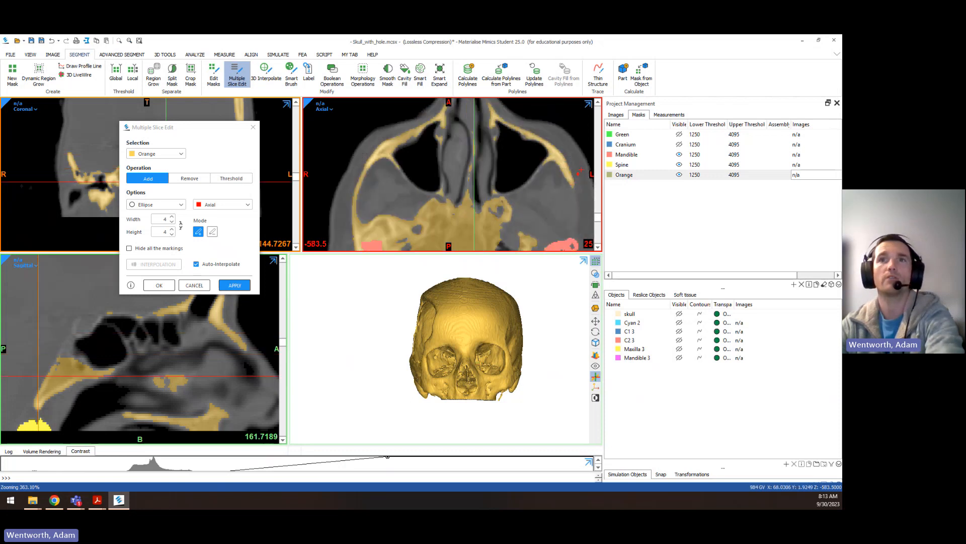
scroll(536, 188, down, 3)
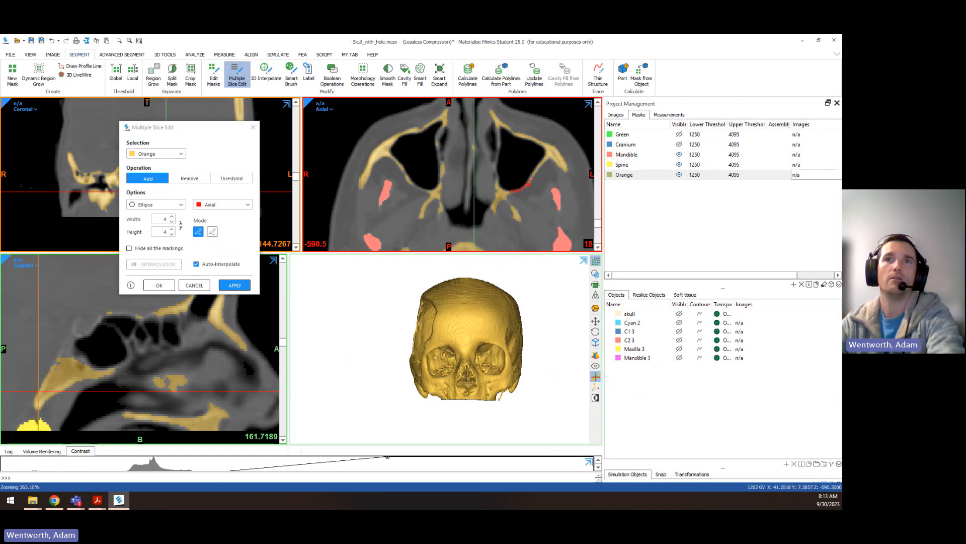
drag(528, 183, 547, 153)
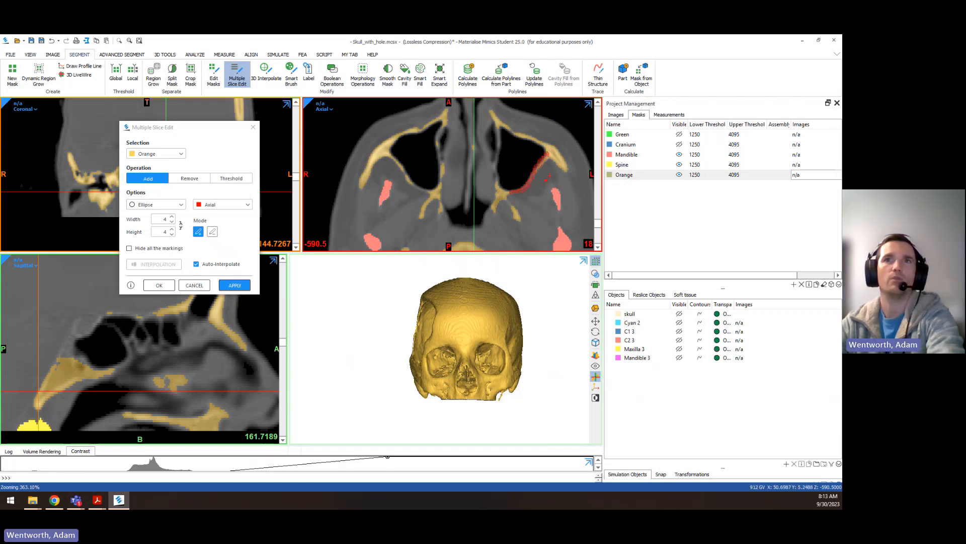
scroll(554, 191, up, 6)
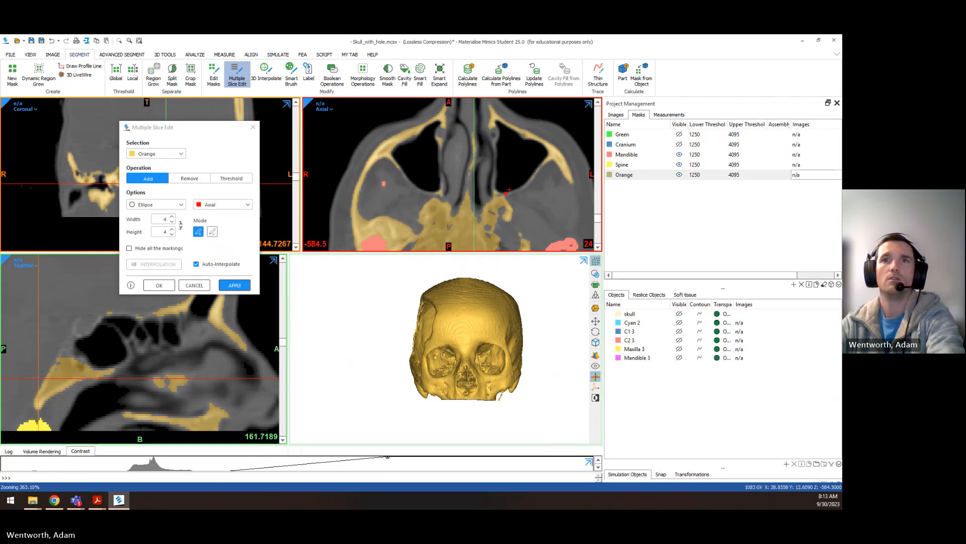
drag(506, 192, 513, 188)
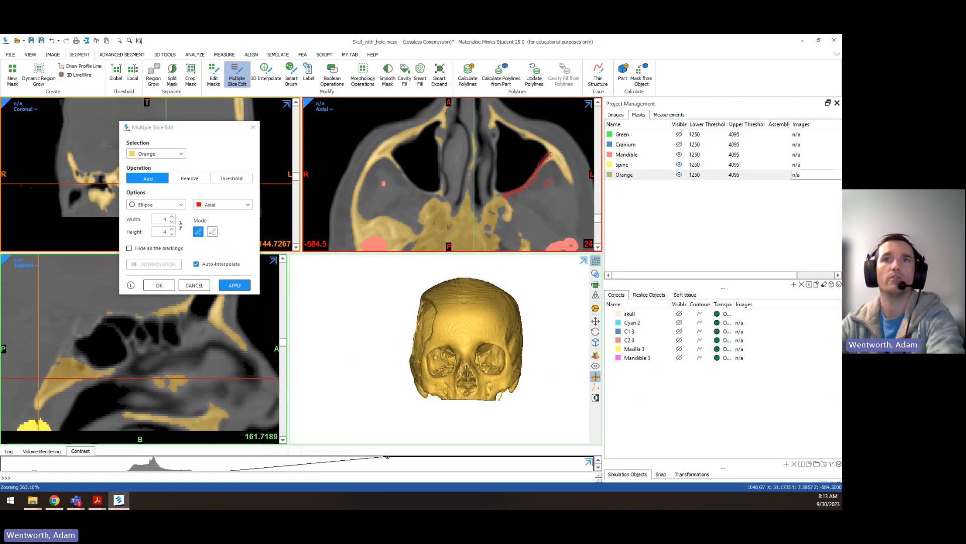
Paint the missing thin bone between the left cheekbone and the skull base on the axial slices around -571.5
scroll(508, 191, up, 7)
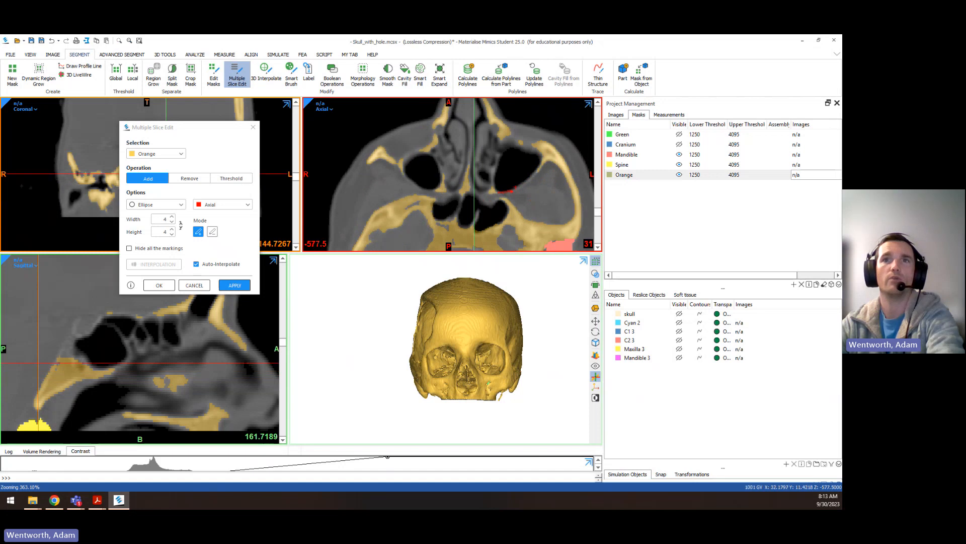
scroll(541, 177, up, 2)
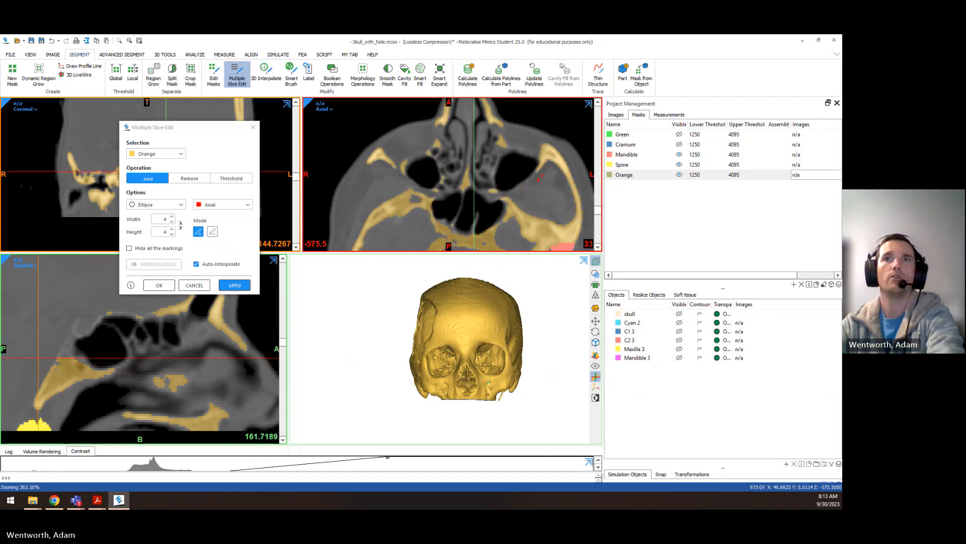
scroll(541, 177, up, 4)
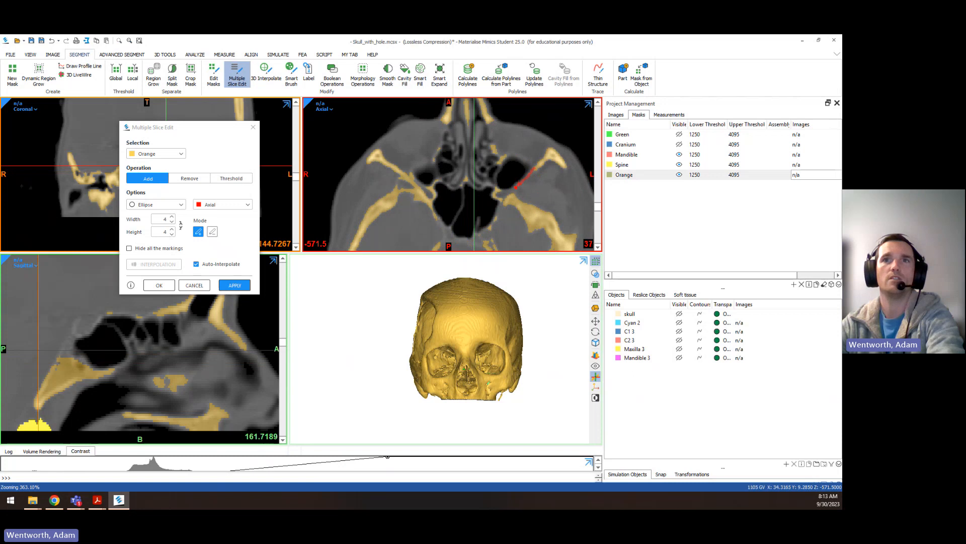
drag(500, 192, 497, 191)
scroll(533, 174, up, 2)
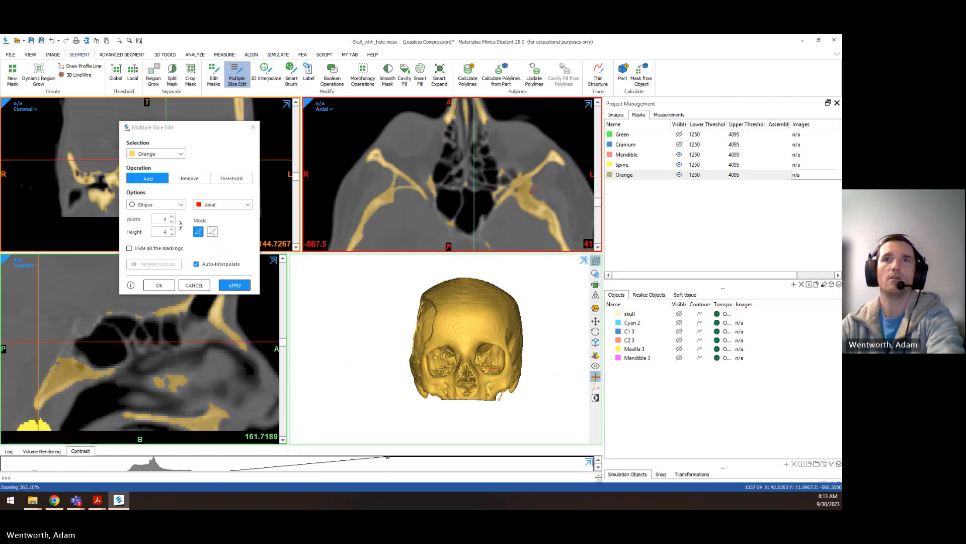
scroll(534, 174, down, 2)
scroll(534, 173, up, 2)
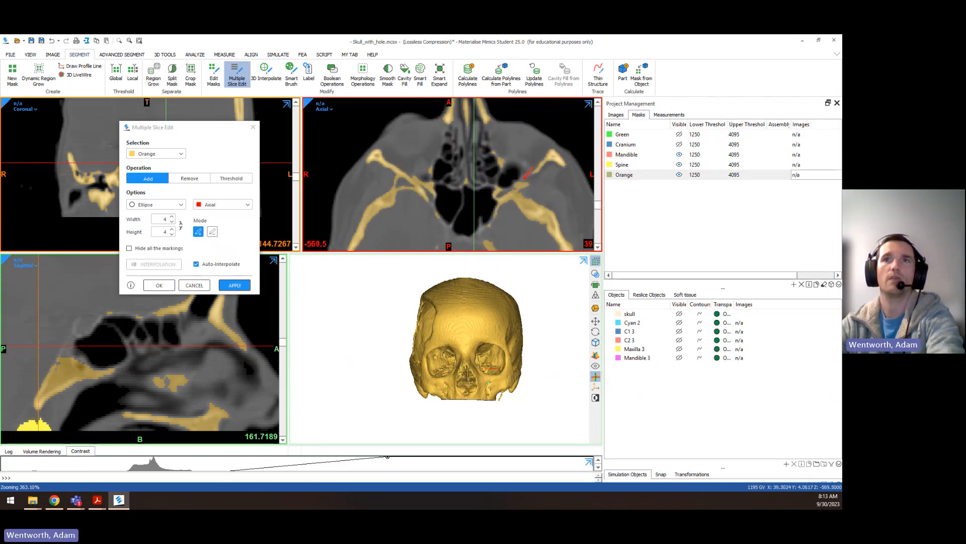
scroll(544, 192, up, 2)
scroll(544, 192, down, 2)
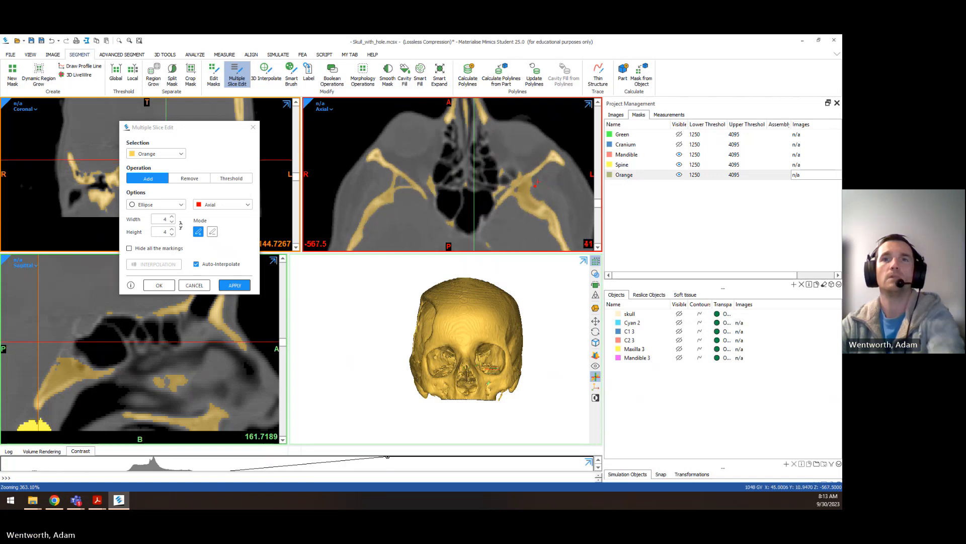
Paint the gaps in the left maxillary sinus's posterior wall on the axial slices at -592.5, -596.5 and -602.5
scroll(524, 181, down, 9)
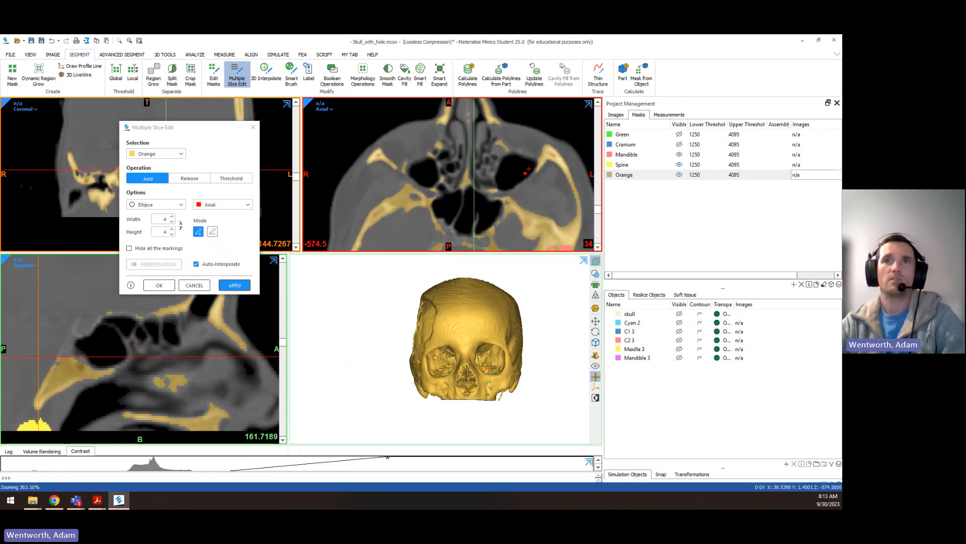
scroll(537, 172, down, 14)
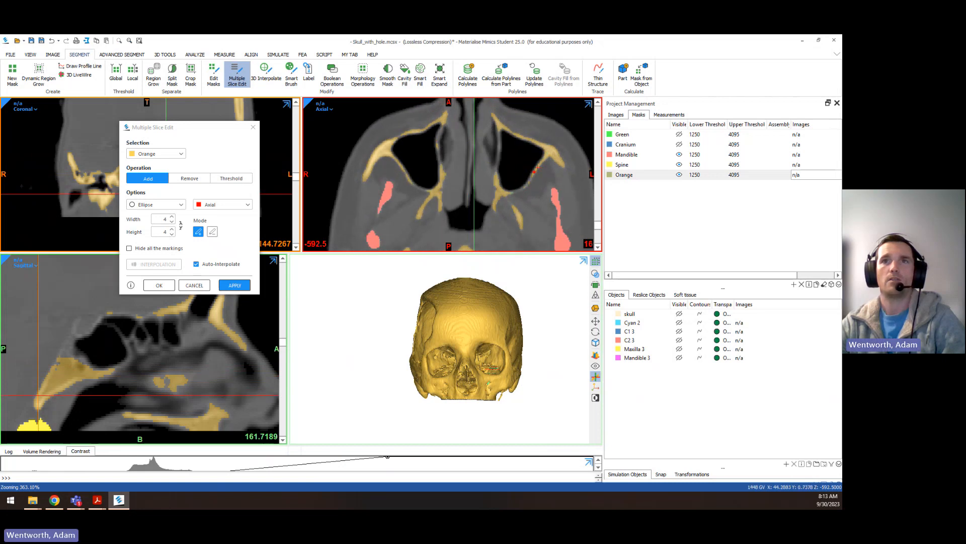
drag(508, 193, 507, 194)
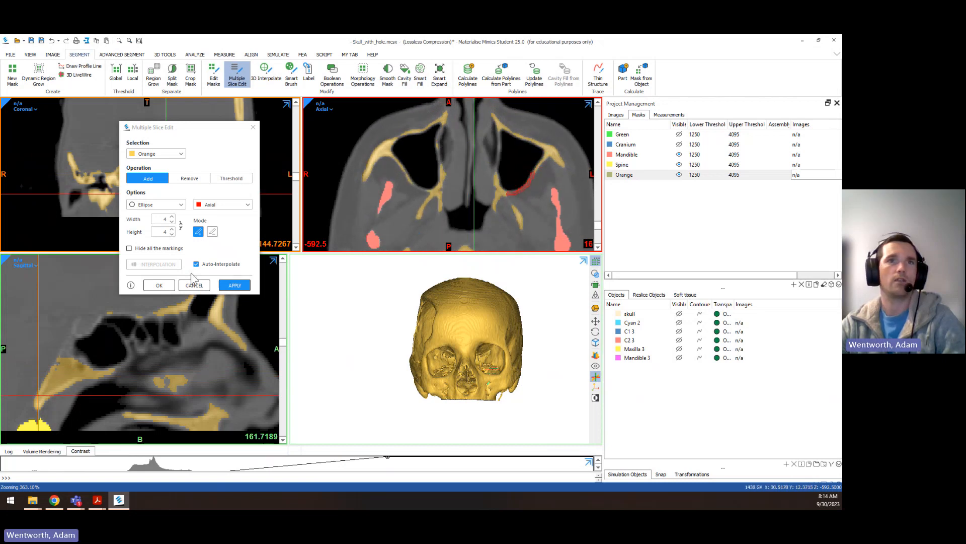
scroll(531, 171, down, 4)
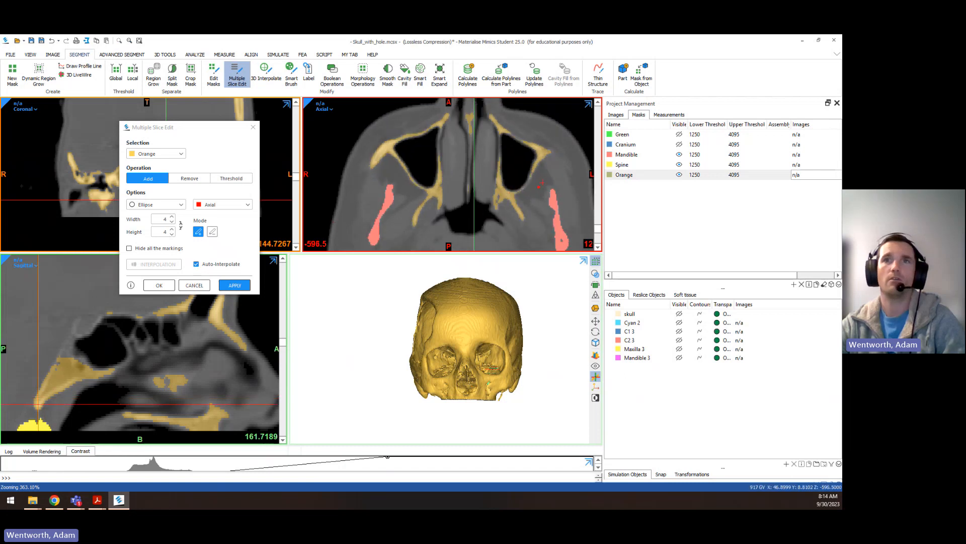
drag(532, 173, 529, 179)
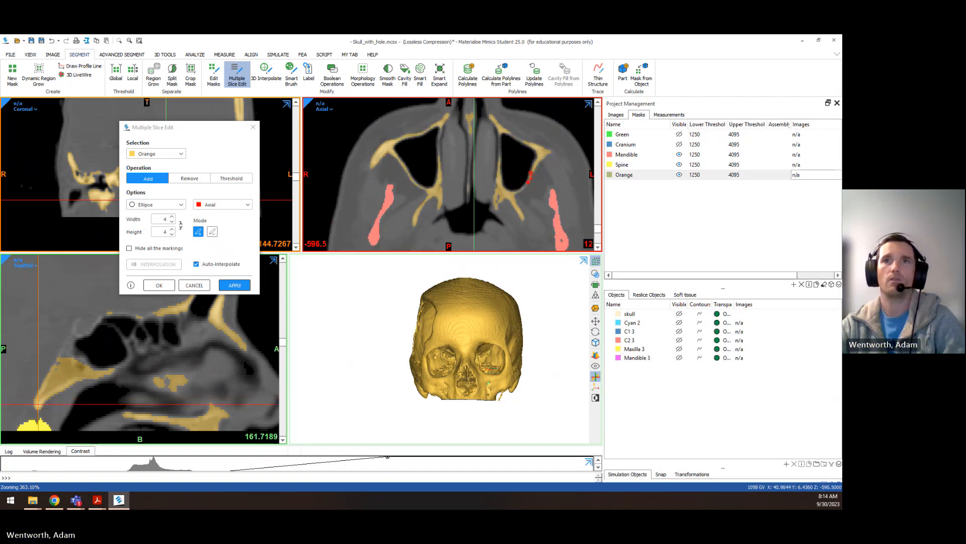
scroll(533, 179, down, 6)
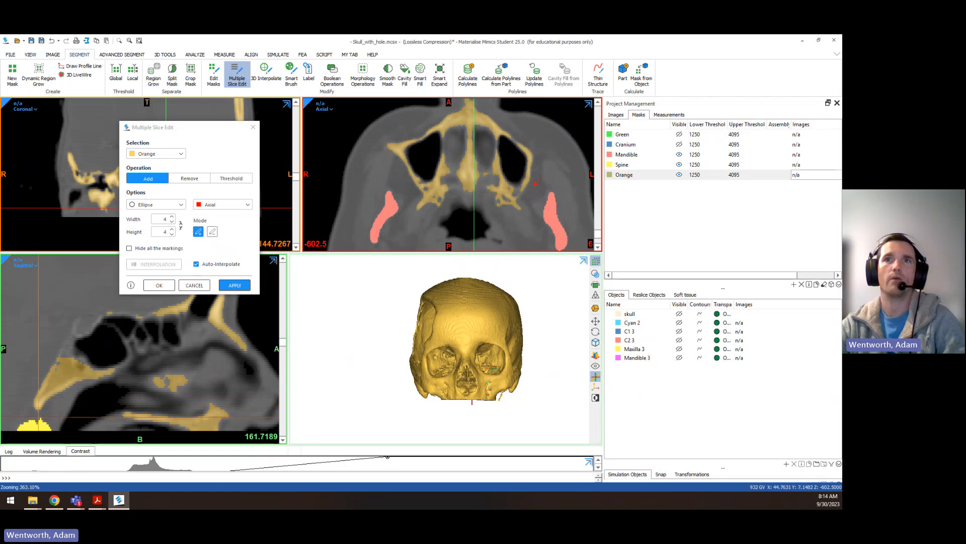
drag(520, 189, 506, 190)
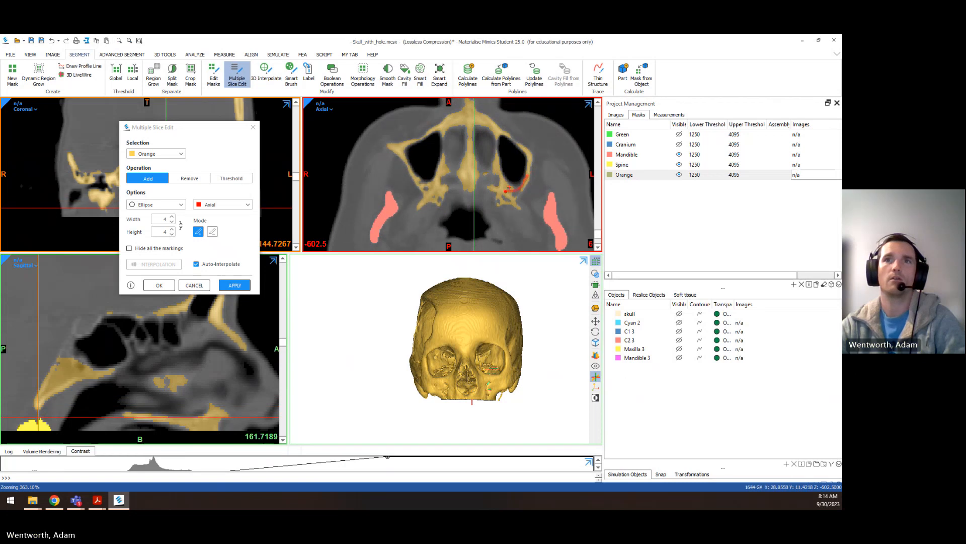
Check the interpolated markings up through the axial slices and paint the left maxillary sinus's posterior wall at -573.5
scroll(507, 191, up, 7)
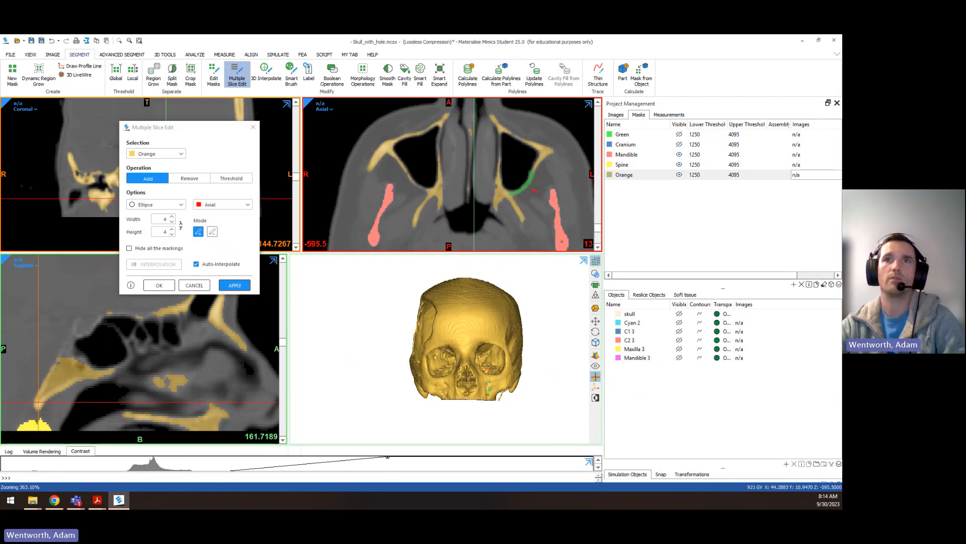
scroll(534, 190, up, 10)
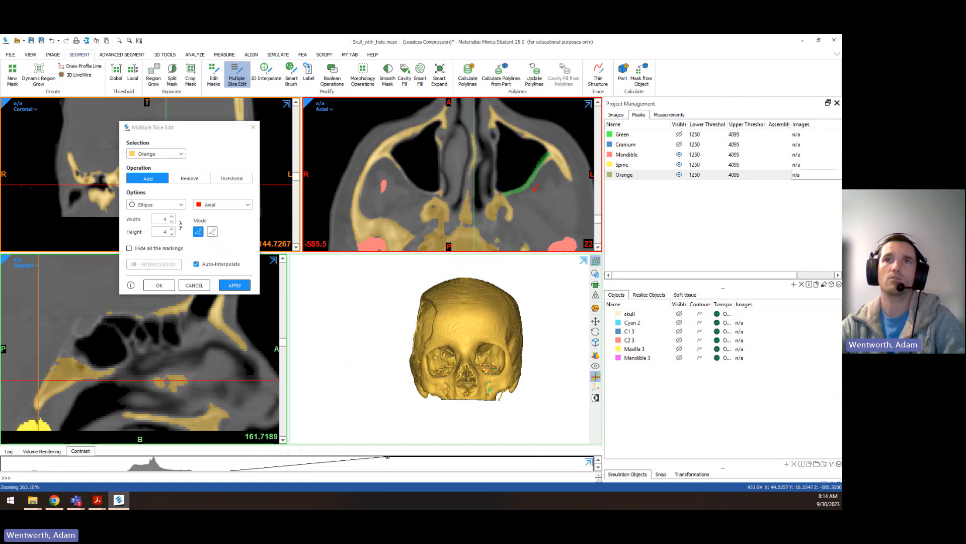
scroll(534, 189, up, 10)
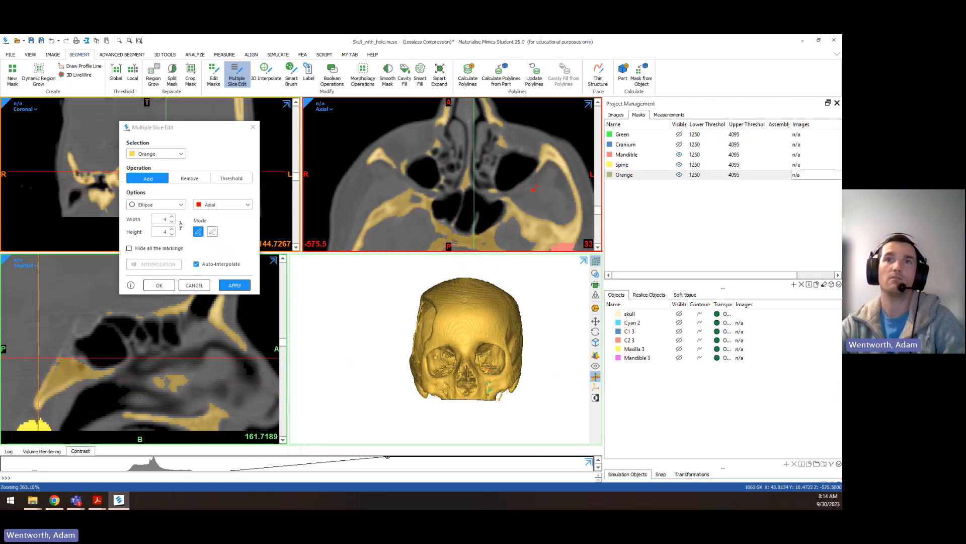
scroll(534, 189, up, 2)
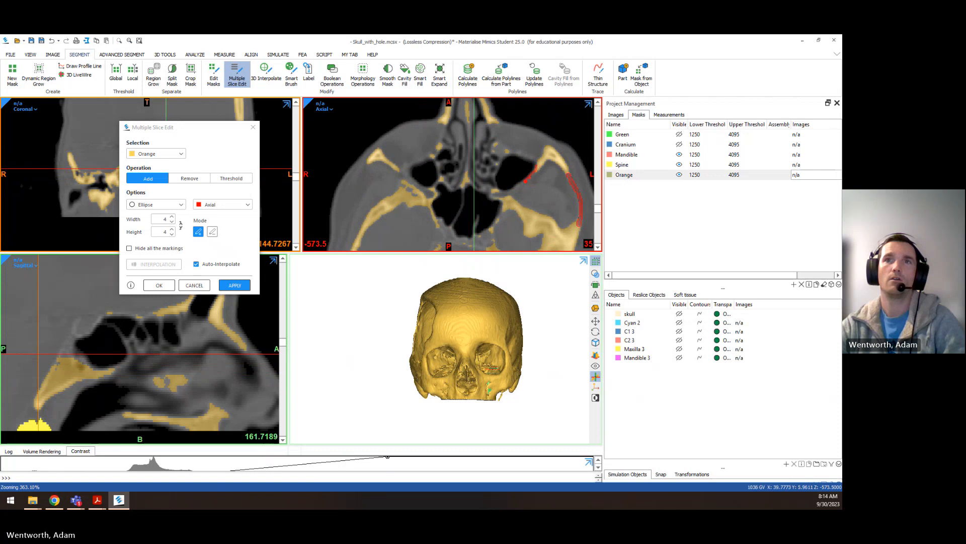
drag(518, 188, 502, 189)
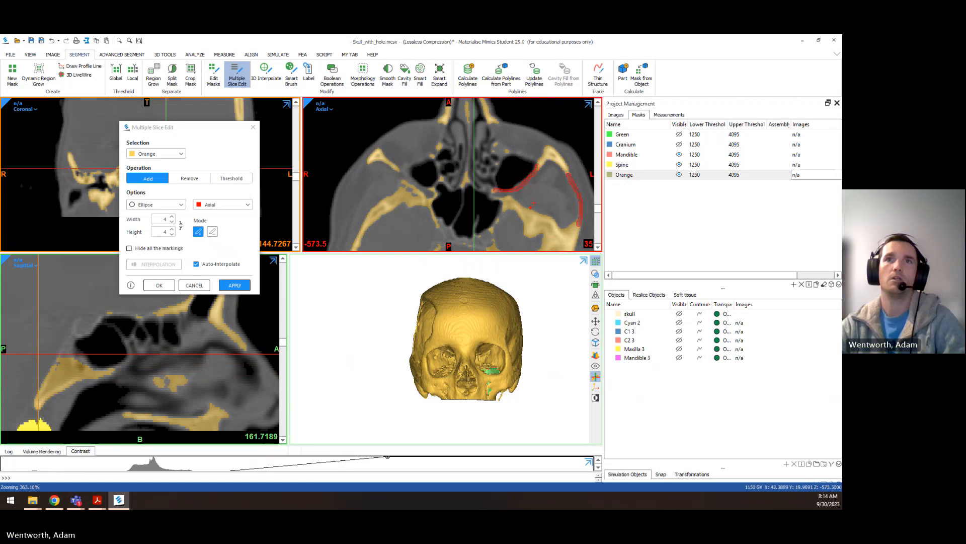
Paint the V-shaped bone wall behind the sphenoid sinus on the axial slice at -567.5
scroll(528, 205, up, 2)
scroll(531, 205, down, 2)
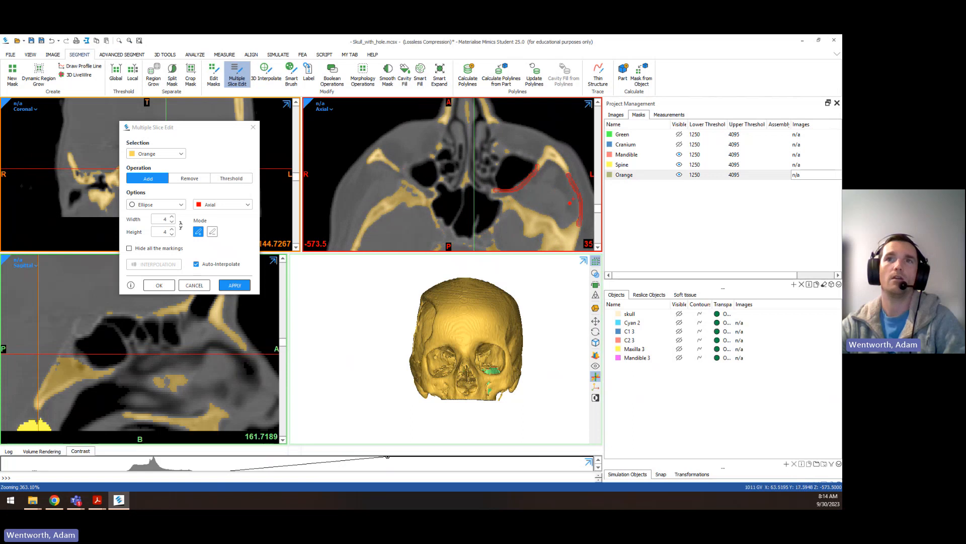
scroll(569, 204, up, 2)
scroll(563, 206, down, 2)
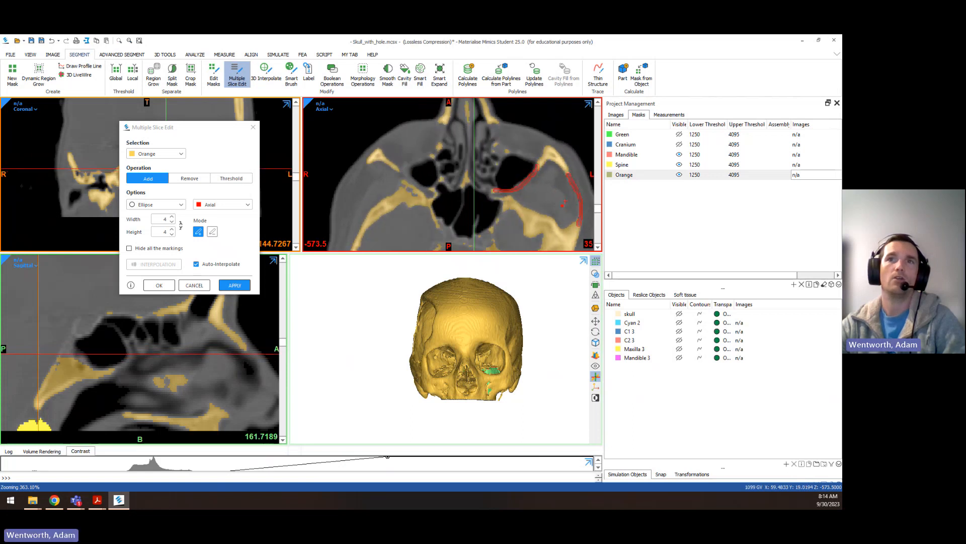
scroll(564, 204, up, 6)
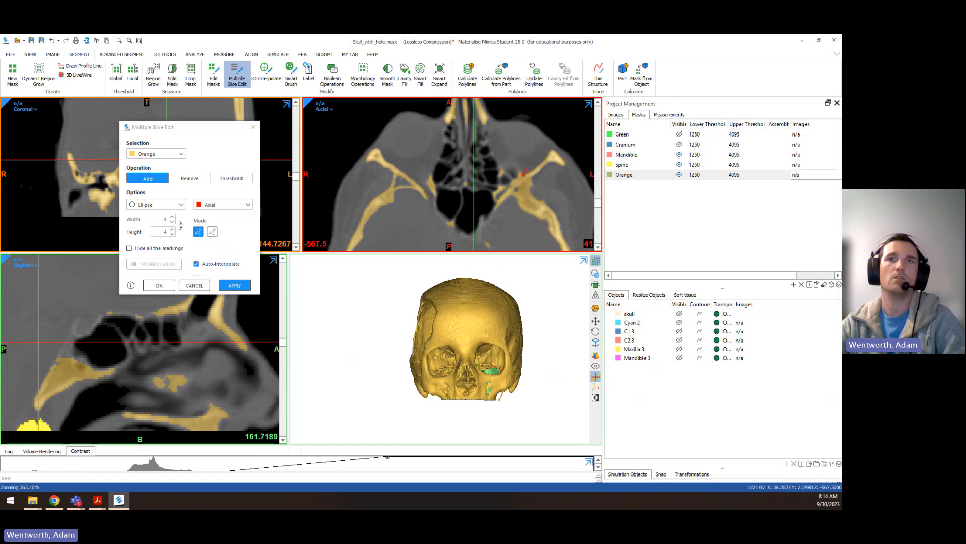
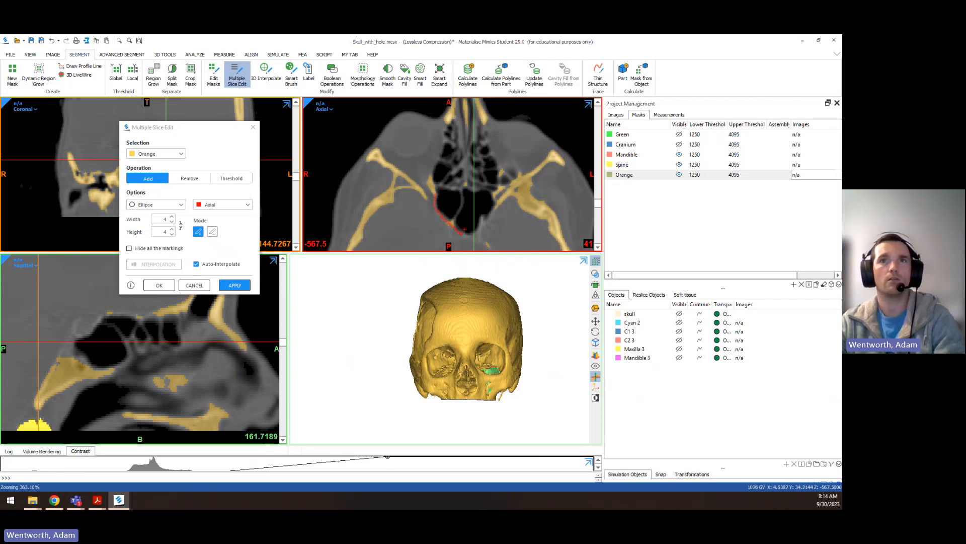
drag(464, 229, 478, 231)
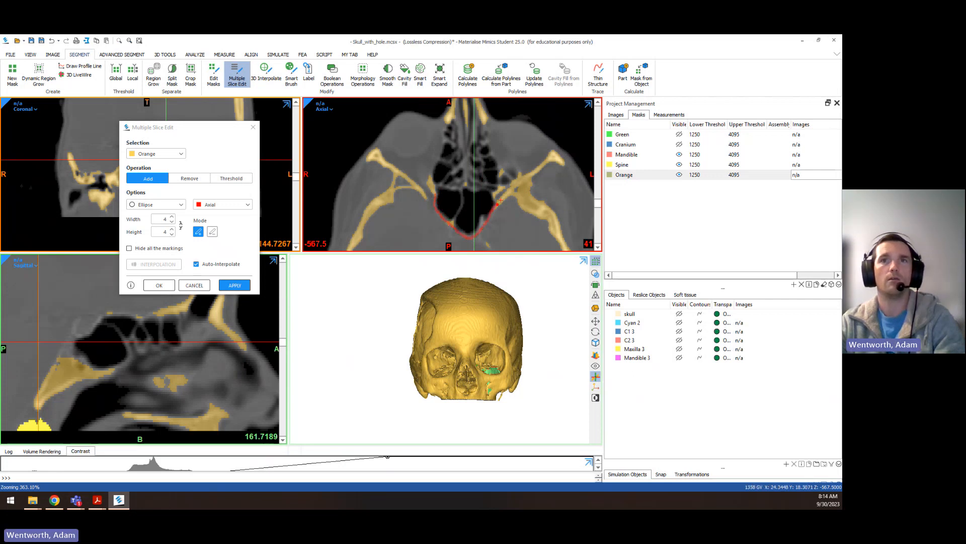
Apply the pending markings to the Orange mask, and paint and apply the sphenoid sinus's curved posterior wall on the axial slice at -570.5
scroll(504, 211, down, 7)
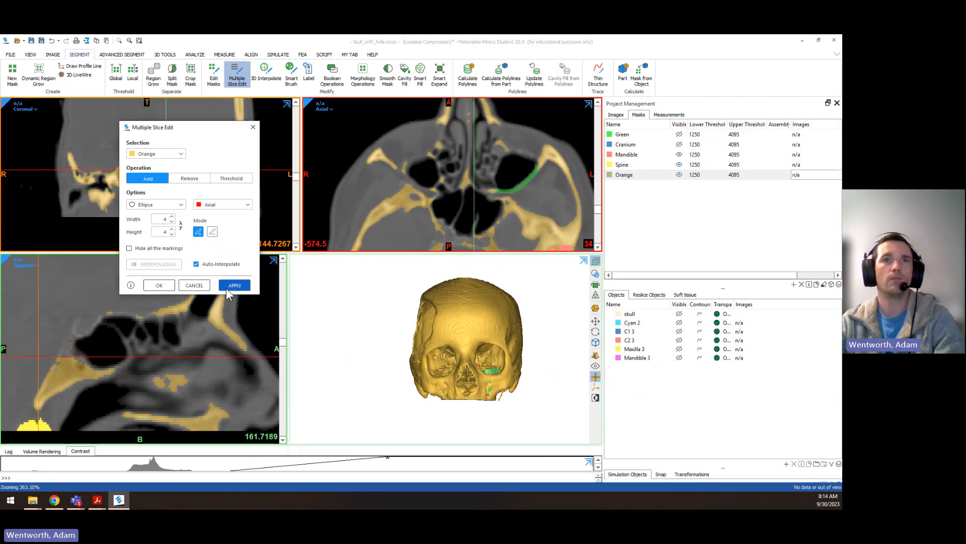
click(232, 286)
scroll(490, 216, up, 4)
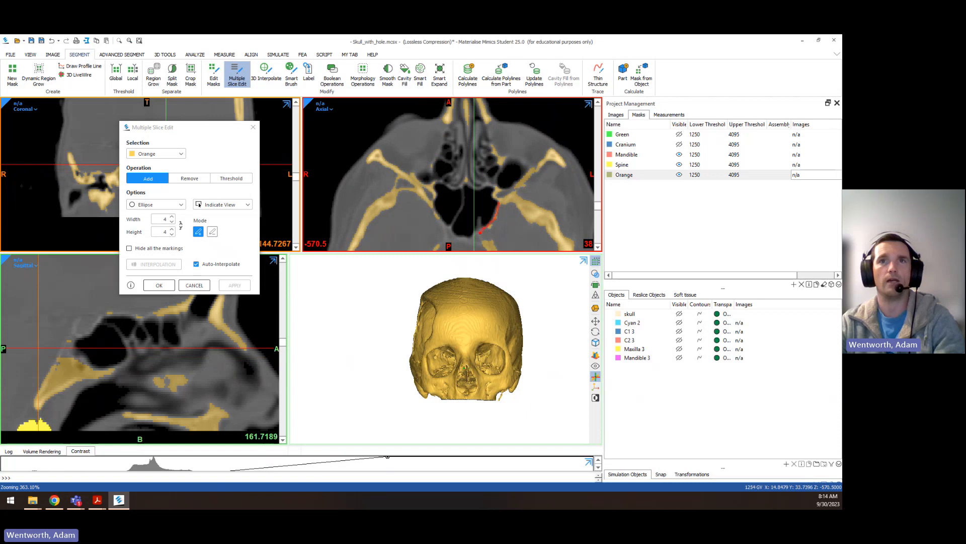
drag(463, 239, 427, 197)
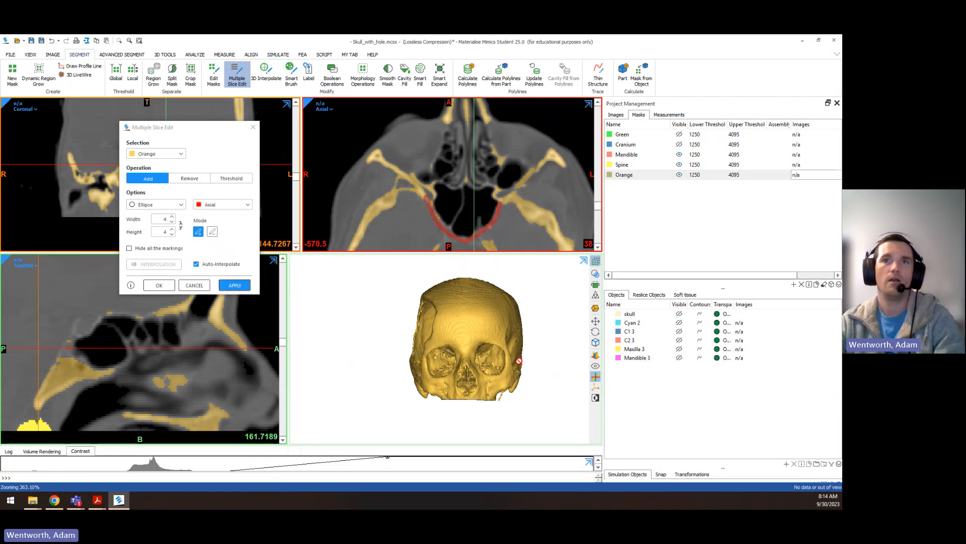
mouse_move(466, 367)
right_down()
mouse_move(476, 366)
mouse_move(443, 327)
right_up()
scroll(475, 366, up, 5)
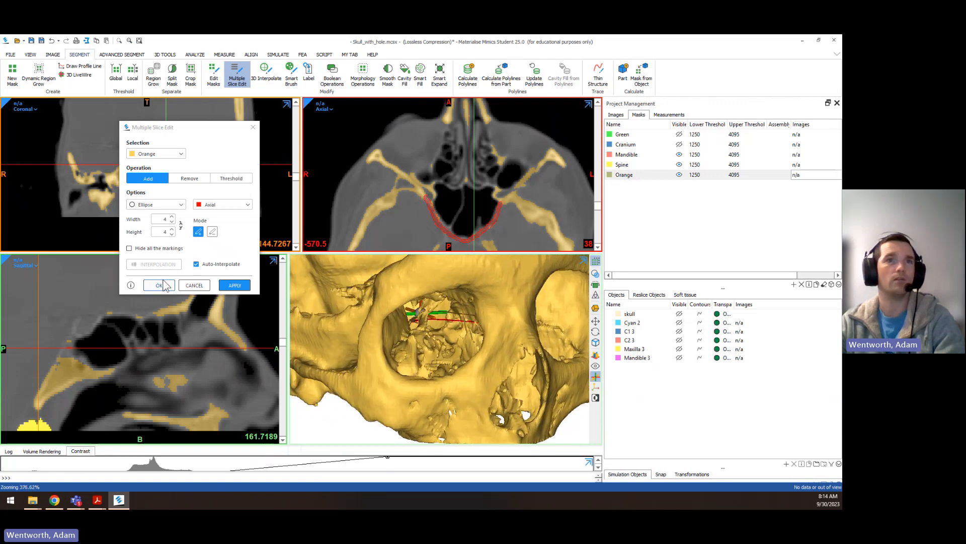
click(235, 285)
Paint the thin medial wall of the right orbit on the axial slices at -564.5 and -554.5
scroll(495, 214, up, 6)
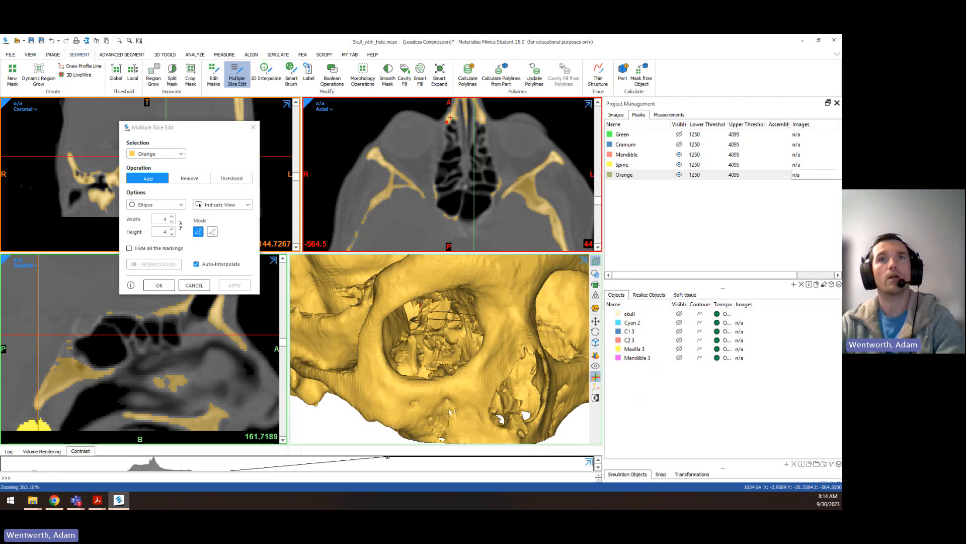
mouse_move(443, 147)
mouse_down()
mouse_move(431, 185)
mouse_move(456, 150)
mouse_up()
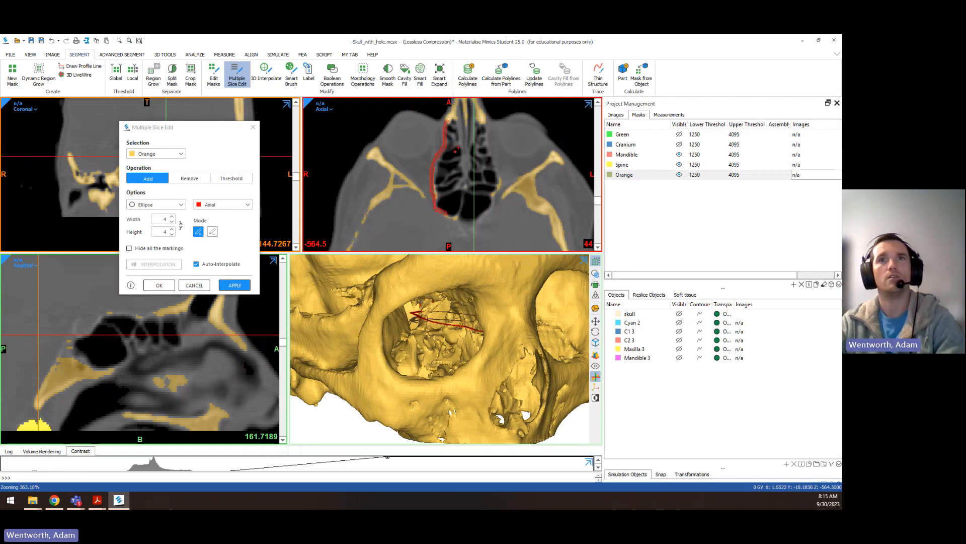
scroll(477, 133, up, 10)
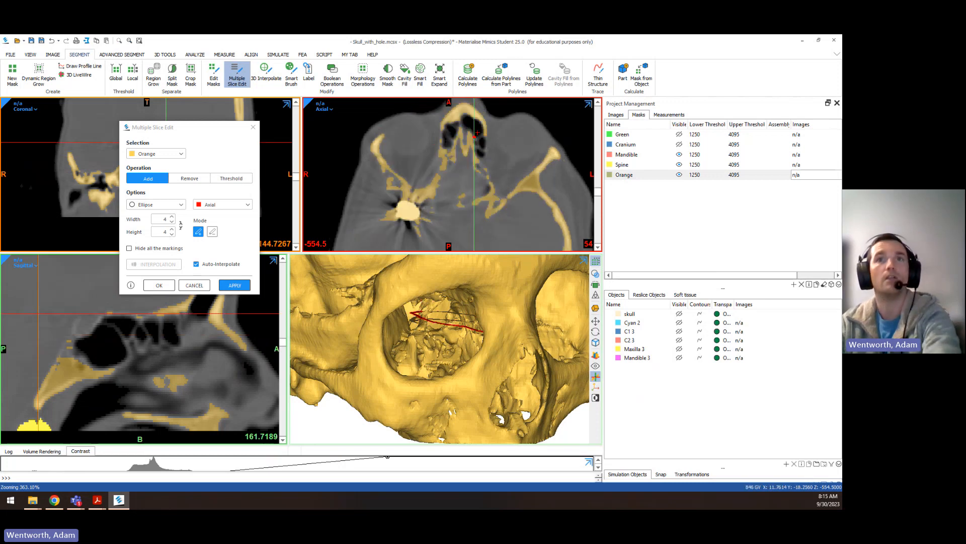
mouse_move(442, 122)
mouse_down()
mouse_move(446, 157)
mouse_move(431, 192)
mouse_up()
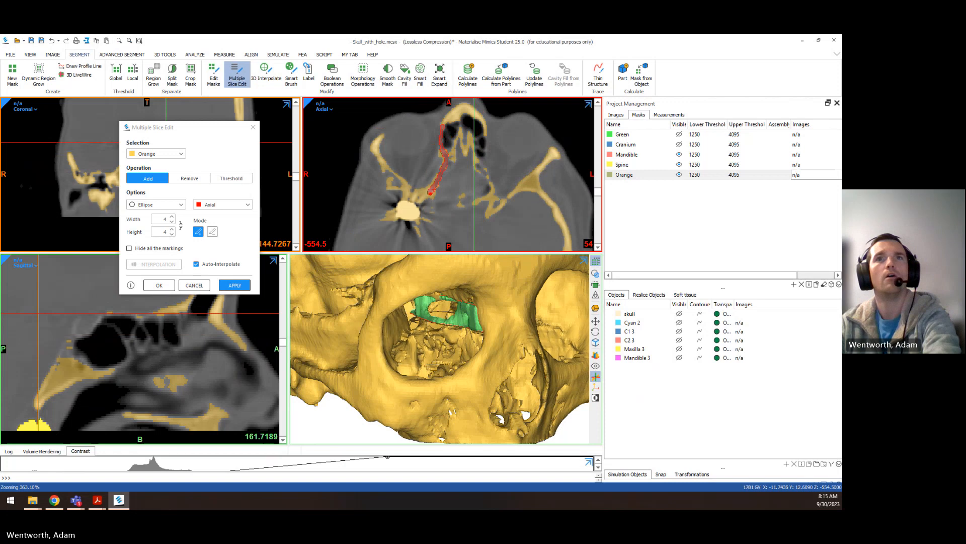
Paint the right orbit's medial wall on the axial slice at -574.5 and the right maxillary sinus's medial wall at -584.5
scroll(432, 190, down, 10)
scroll(458, 141, down, 10)
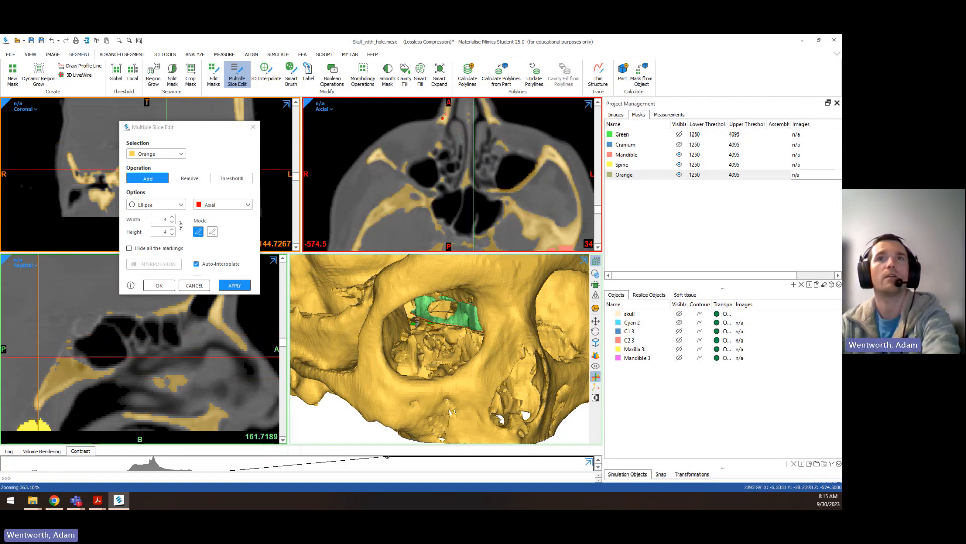
middle_drag(444, 116, 458, 155)
mouse_move(457, 150)
mouse_down()
mouse_move(451, 185)
mouse_move(416, 211)
mouse_up()
scroll(465, 162, down, 10)
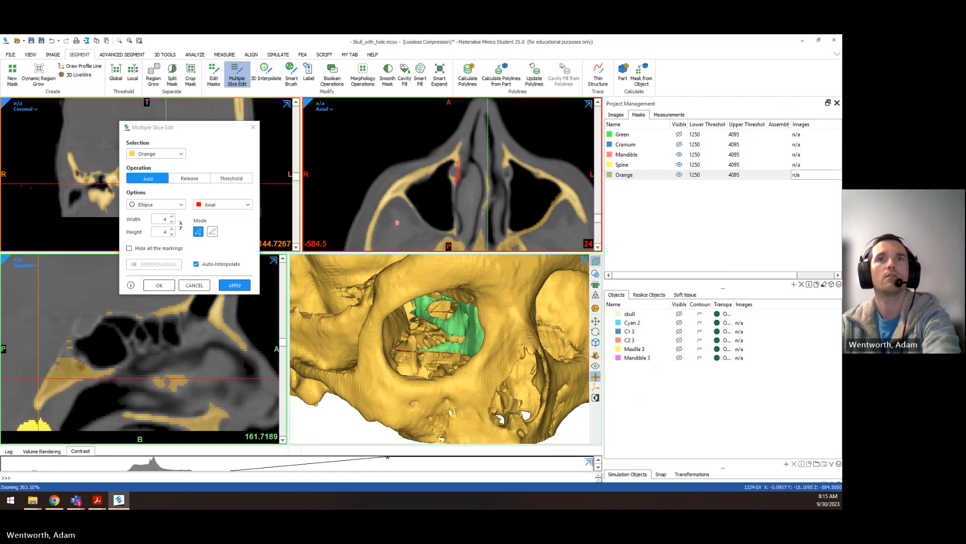
drag(456, 220, 464, 225)
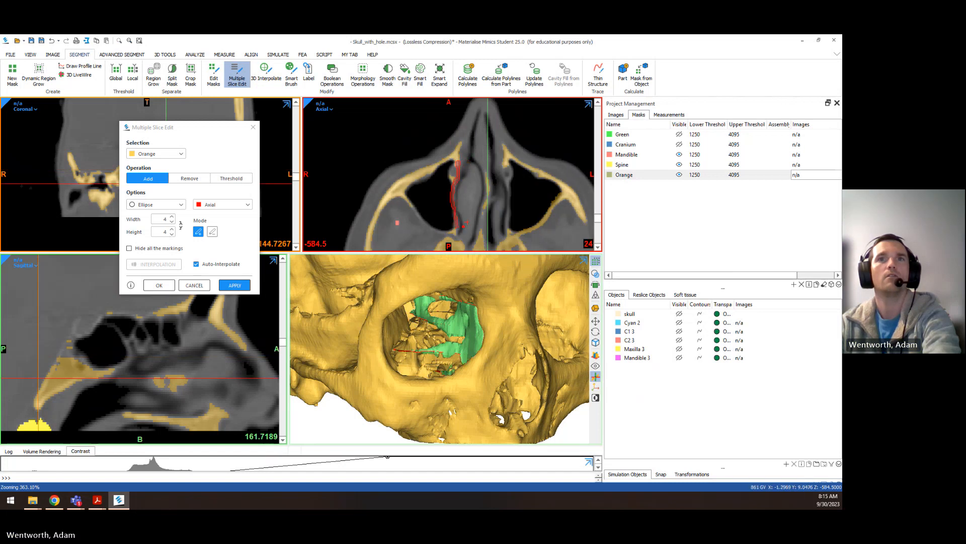
Paint the right maxillary sinus's medial wall on the axial slices at -594.5 and -604.5
scroll(458, 175, down, 10)
drag(451, 189, 455, 211)
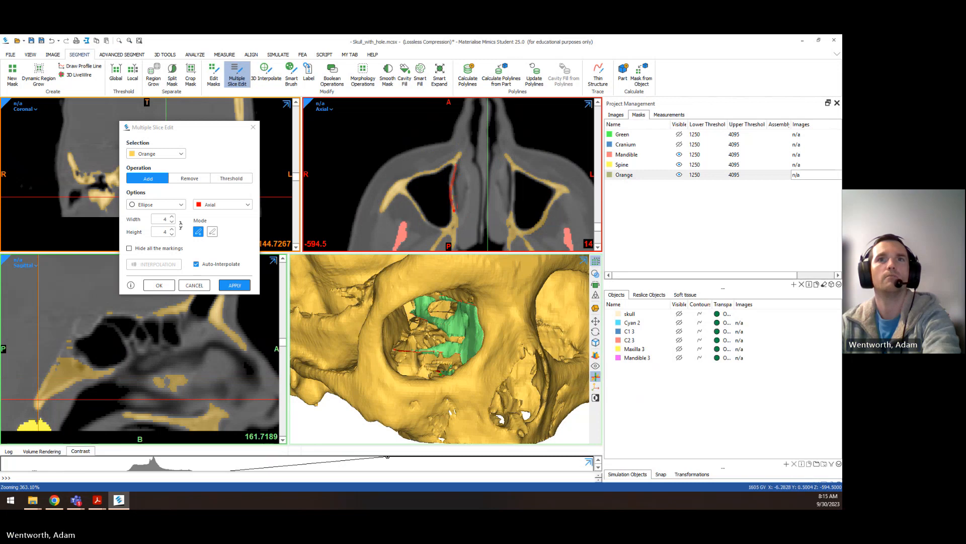
scroll(457, 179, down, 10)
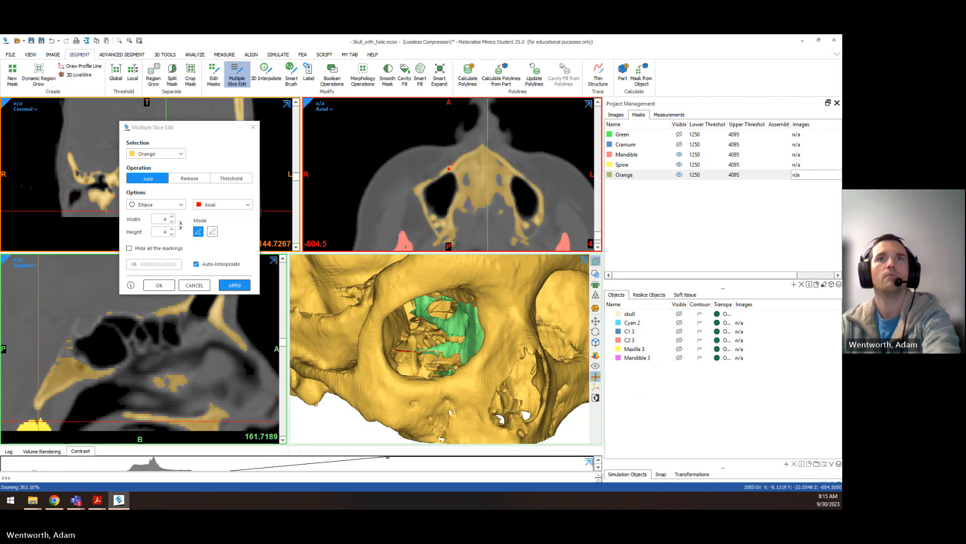
drag(449, 168, 455, 173)
scroll(452, 210, down, 4)
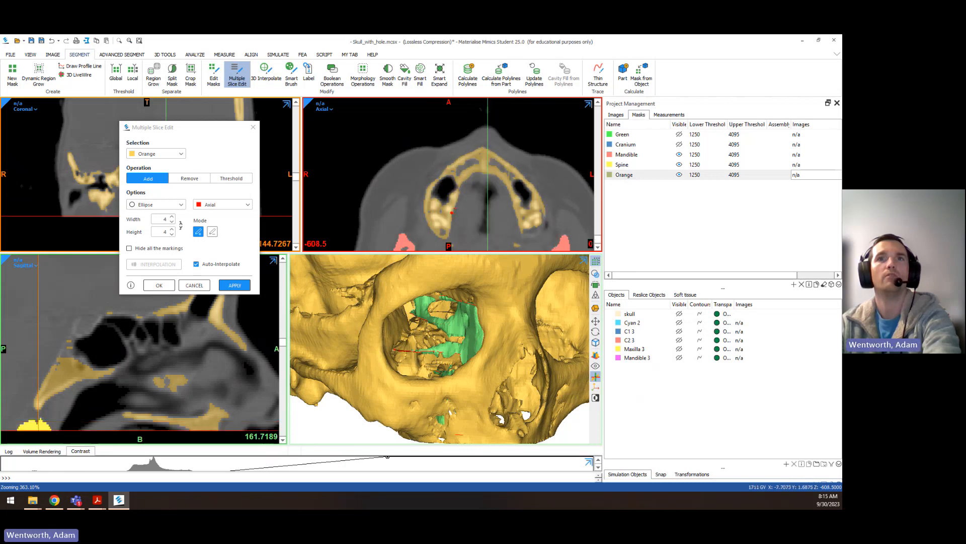
Correct the right maxillary sinus's medial wall markings on the axial slices at -594.5, -600.5 and -582.5, and apply them to the Orange mask
scroll(452, 211, up, 14)
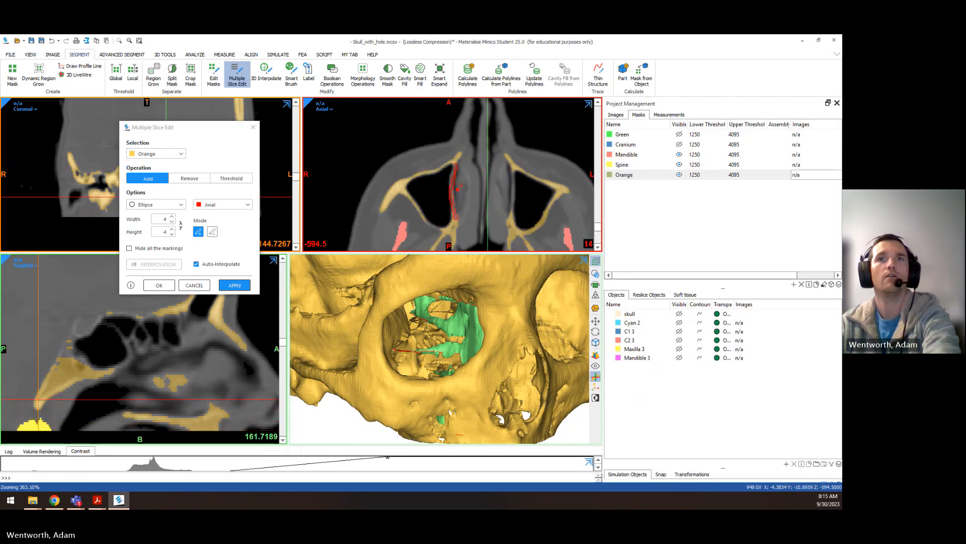
scroll(457, 168, down, 6)
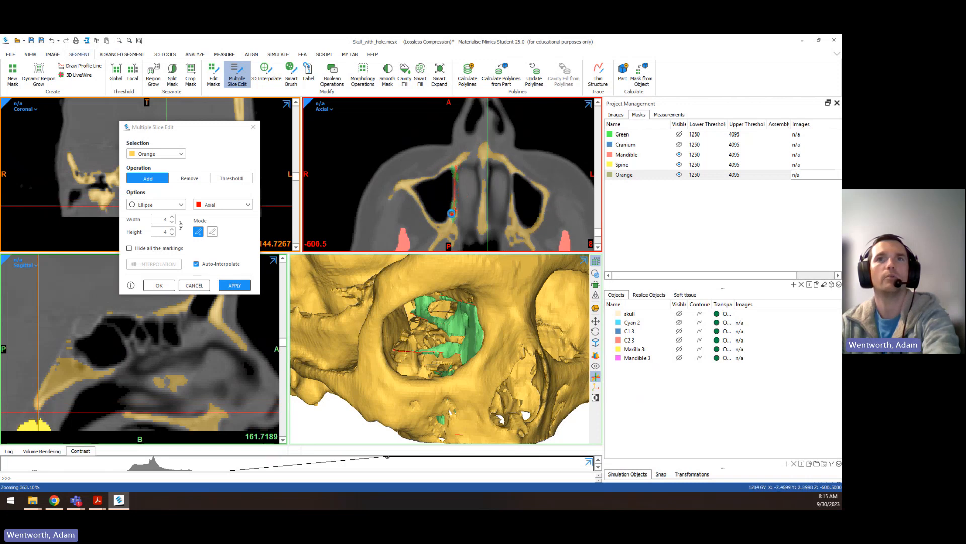
scroll(457, 197, down, 4)
scroll(457, 201, up, 18)
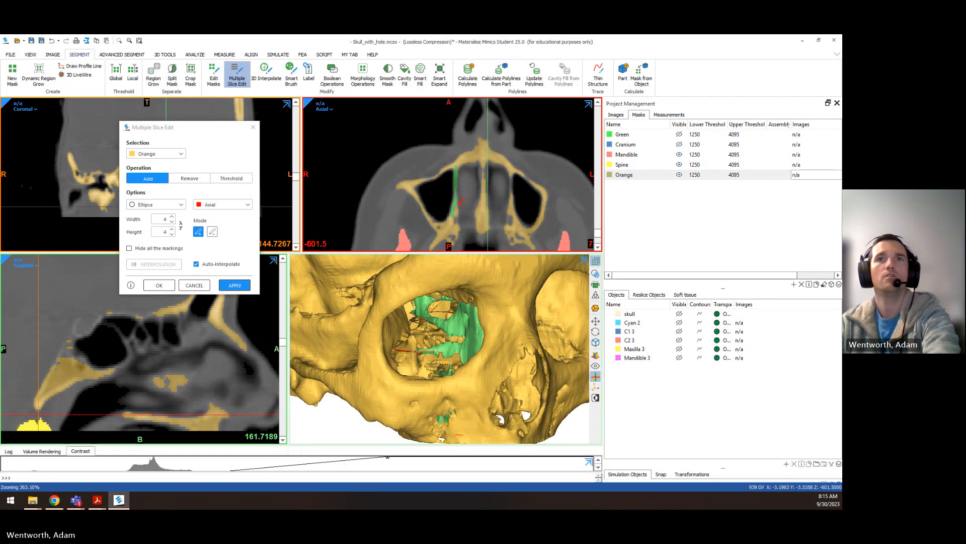
scroll(463, 202, up, 8)
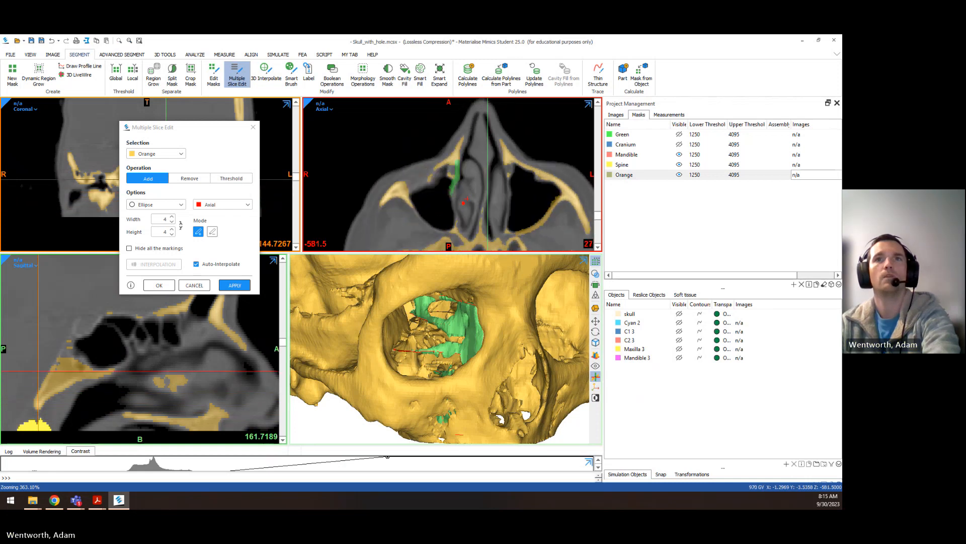
scroll(459, 166, down, 4)
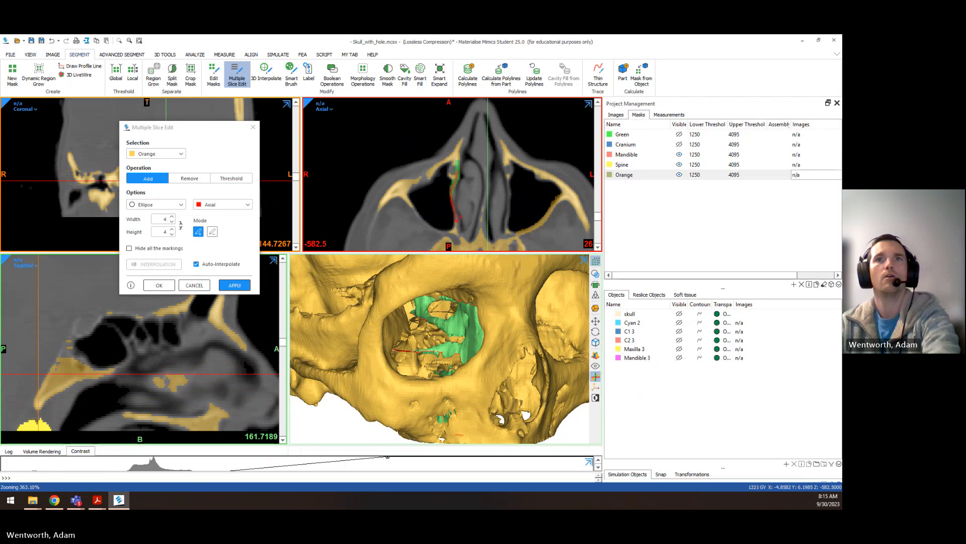
drag(456, 231, 455, 232)
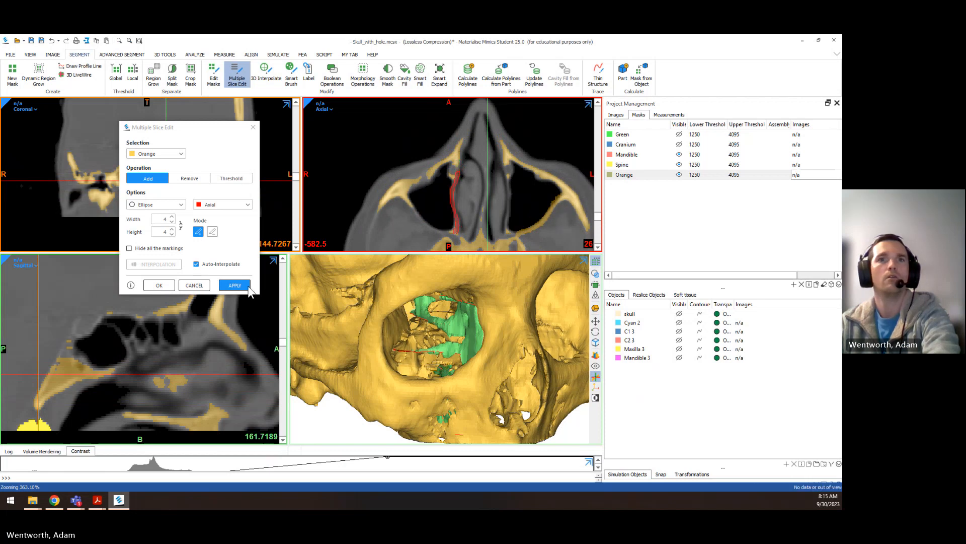
click(243, 285)
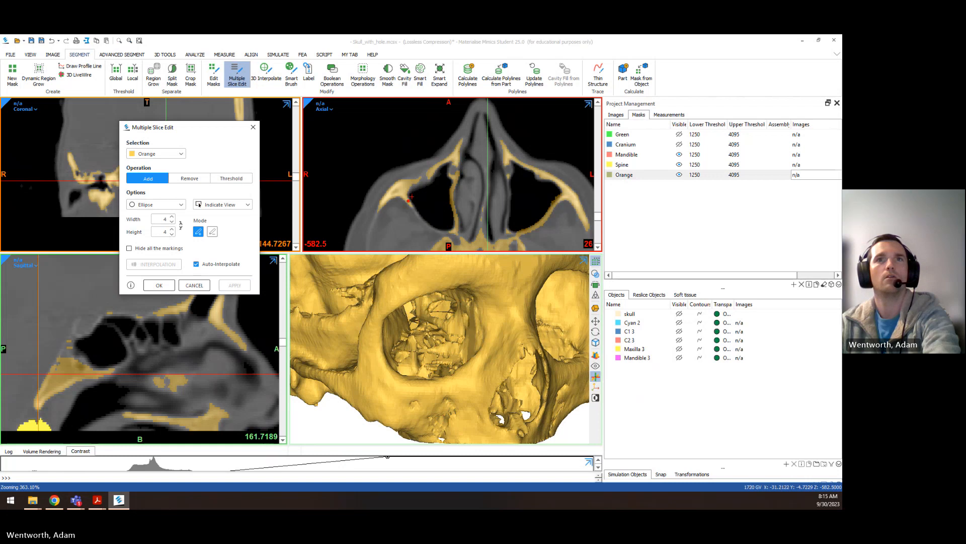
Paint the right maxillary sinus's posterior wall on the axial slices at -582.5 and -592.5, and check the interpolated markings below
drag(412, 197, 458, 231)
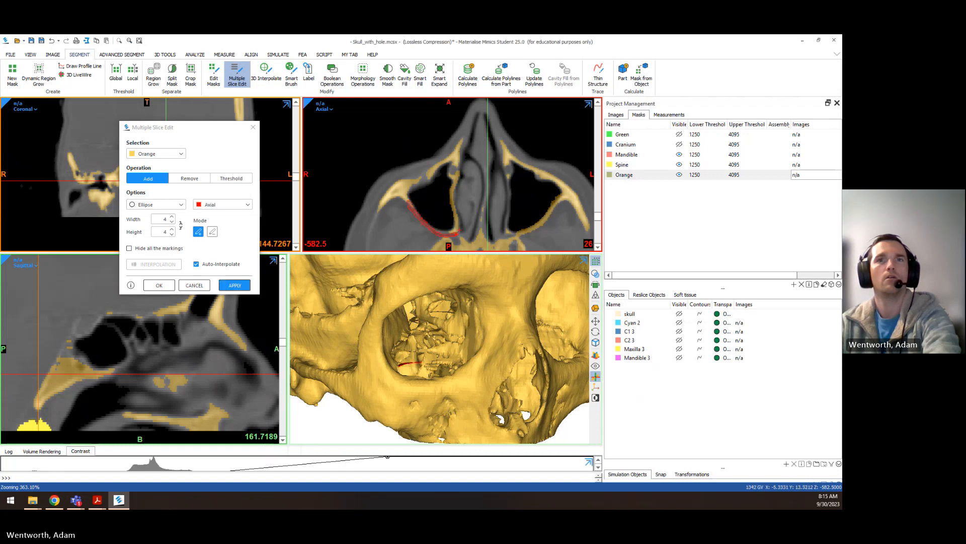
scroll(417, 206, down, 10)
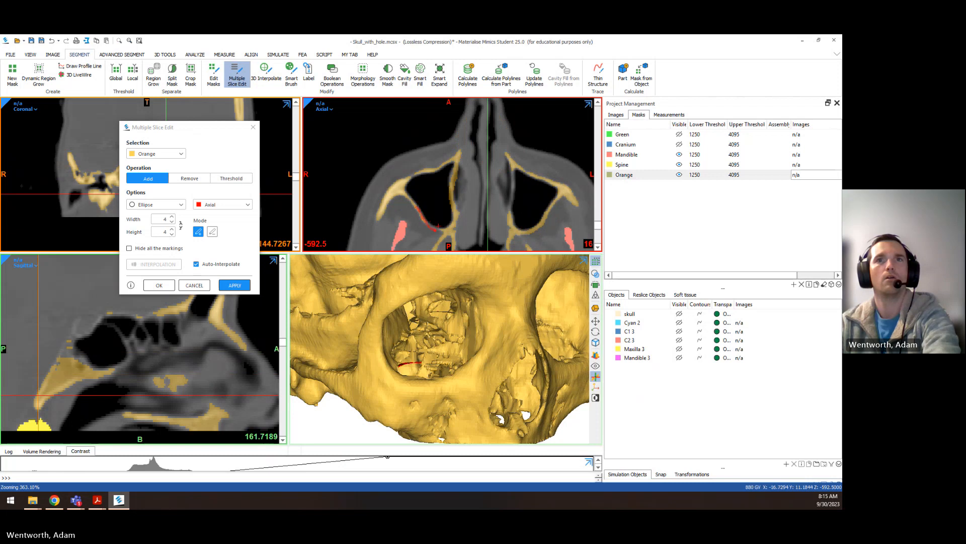
drag(451, 226, 450, 228)
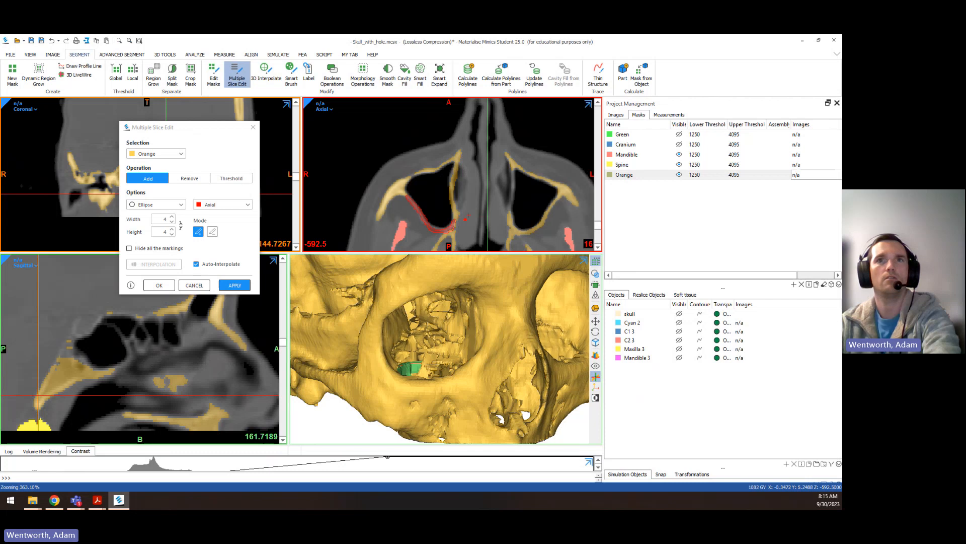
scroll(457, 216, down, 9)
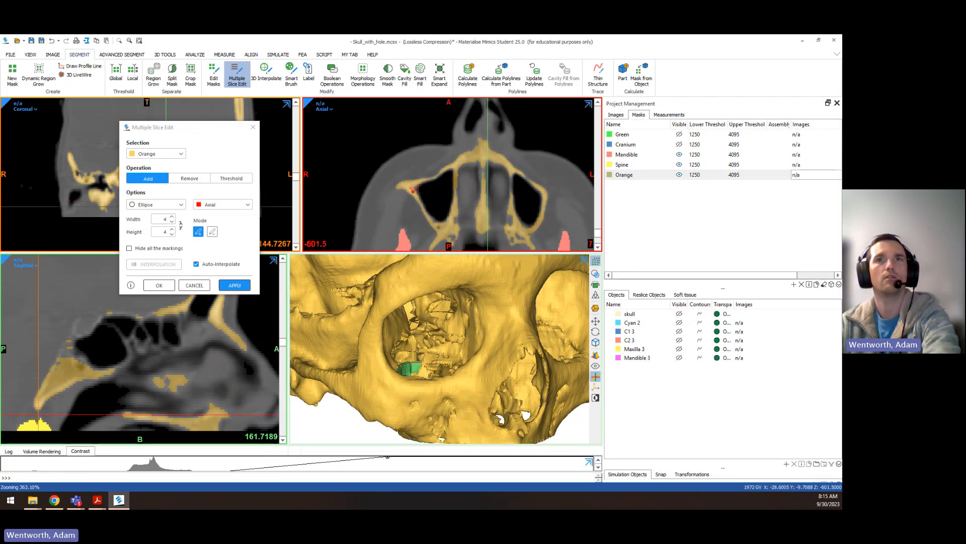
scroll(444, 228, up, 4)
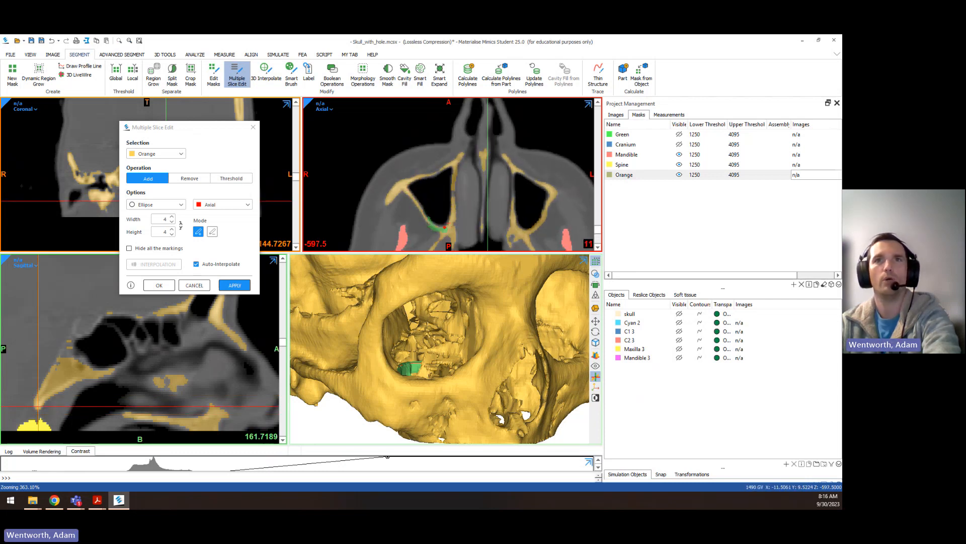
Paint the right maxillary sinus's posterior wall at -576.5 and -571.5, extending the -571.5 marking across the midline to the left side
scroll(446, 225, up, 17)
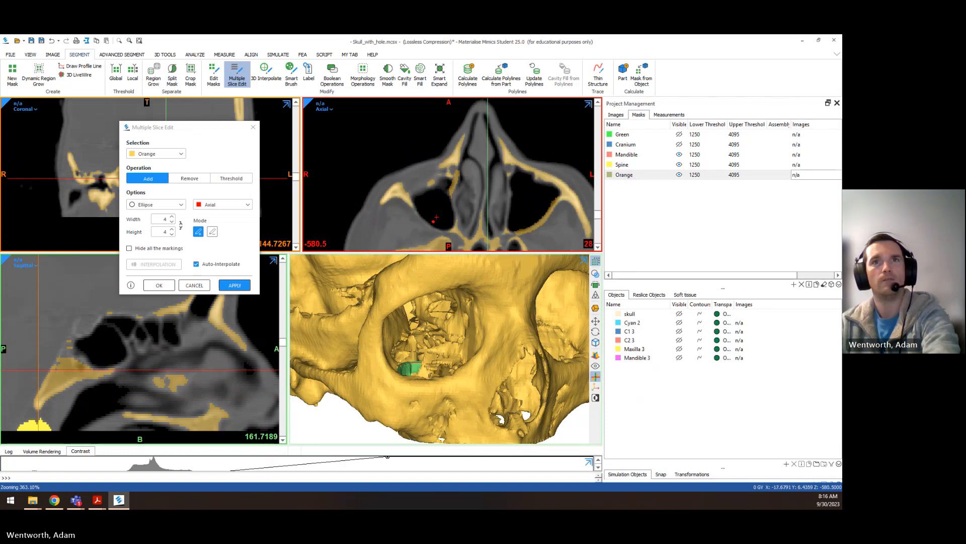
scroll(436, 217, up, 4)
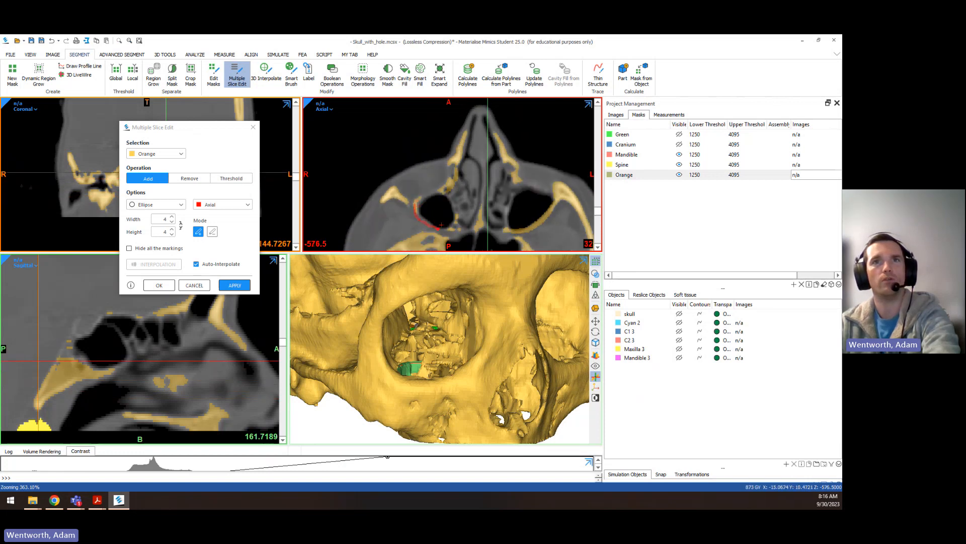
scroll(454, 216, up, 5)
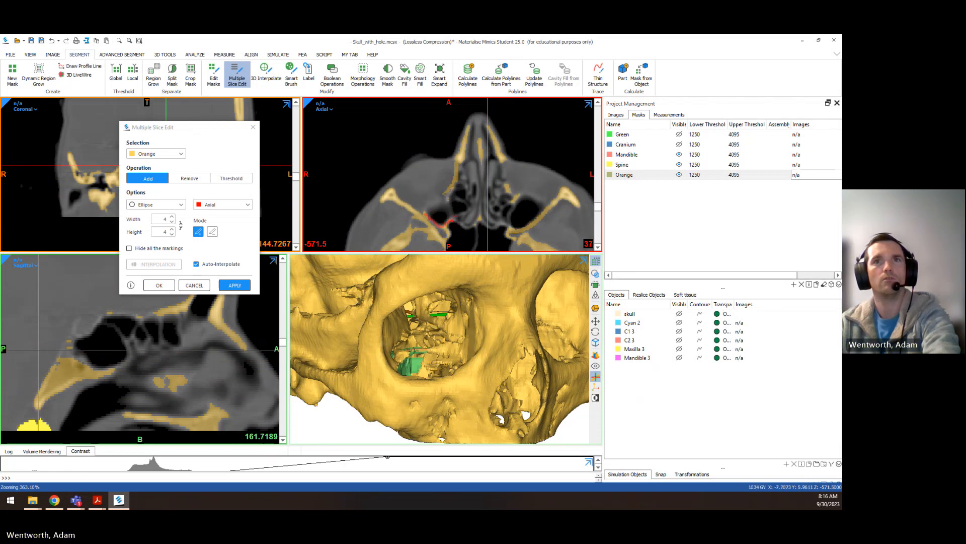
drag(443, 225, 478, 223)
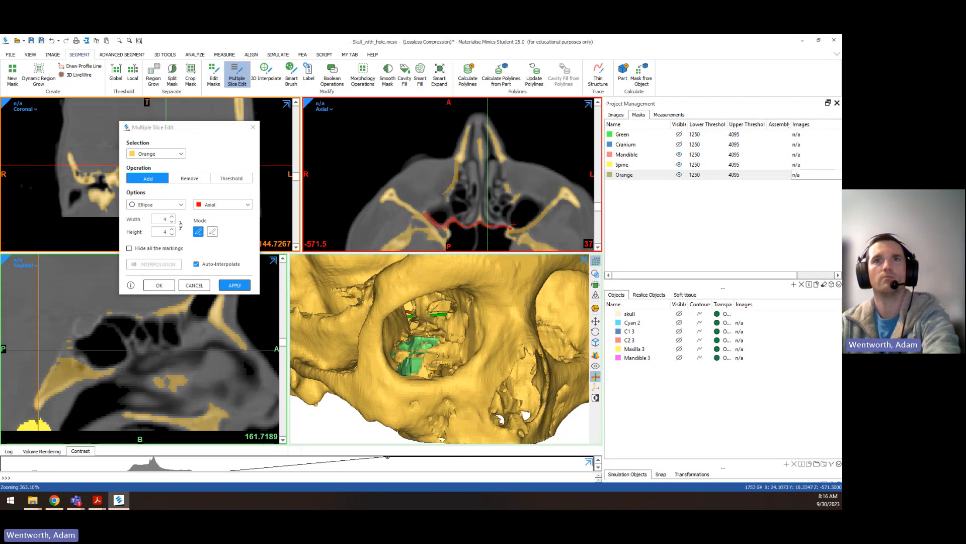
Extend the posterior wall marking across the midline on the axial slice at -576.5 and apply all markings to the Orange mask
scroll(499, 228, down, 7)
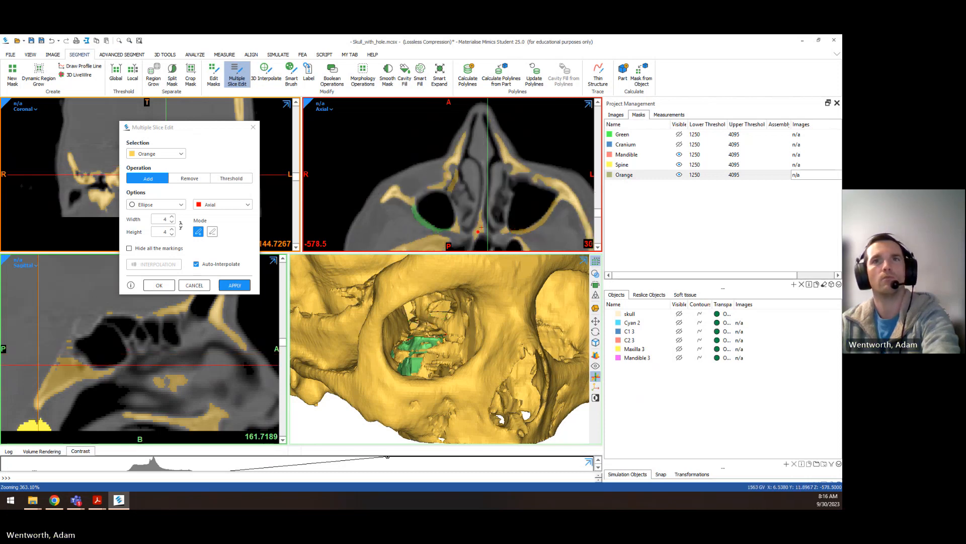
scroll(480, 228, up, 2)
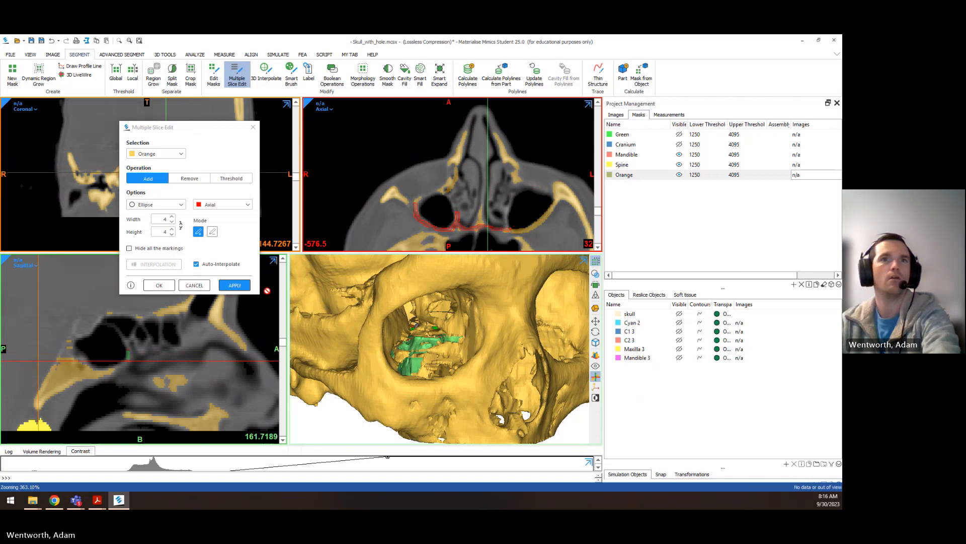
click(235, 285)
Paint and apply the missing thin bone between the right cheekbone and the medial orbital wall on the axial slice at -571.5
scroll(448, 236, up, 4)
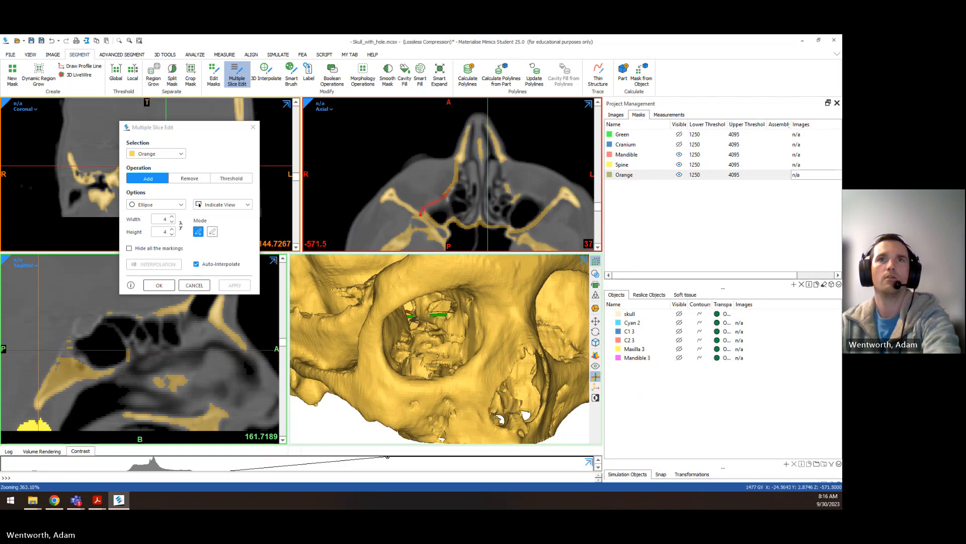
click(532, 208)
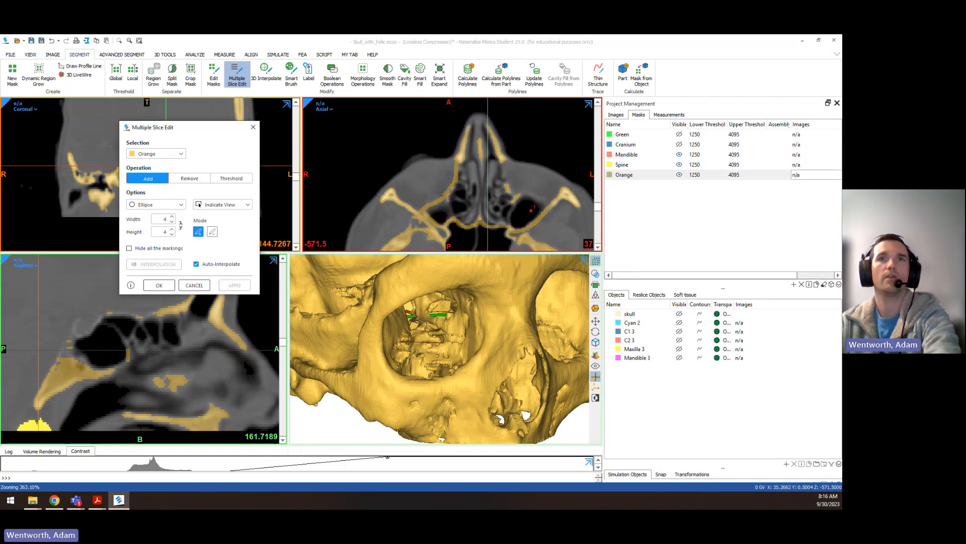
scroll(455, 200, down, 20)
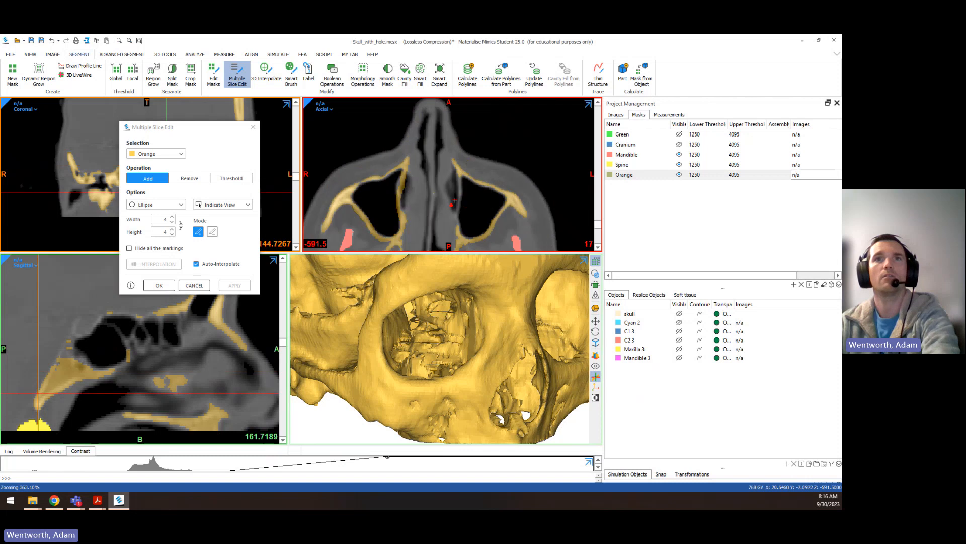
Paint the left maxillary sinus's medial wall on the axial slices at -590.5, -600.5 and -578.5, interpolating the slices between
scroll(470, 164, up, 1)
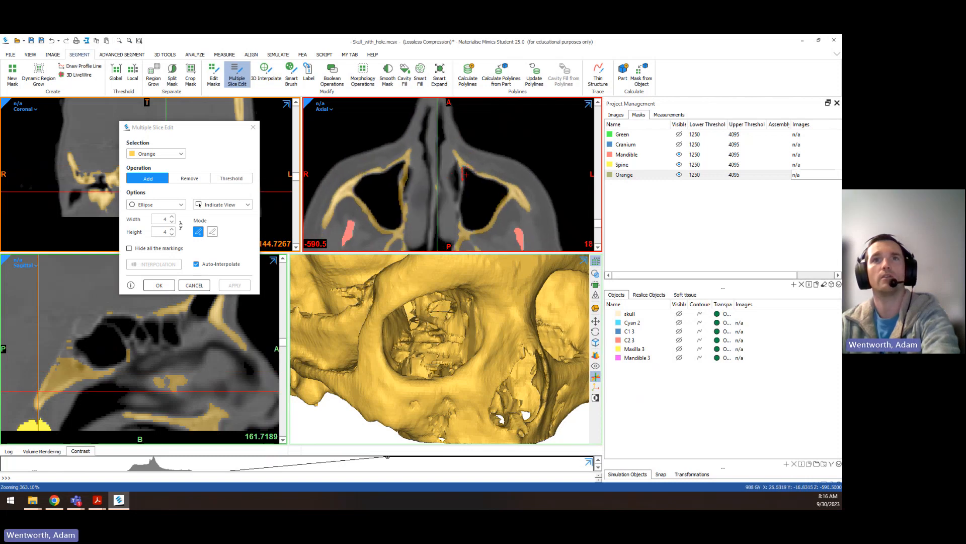
drag(459, 215, 460, 221)
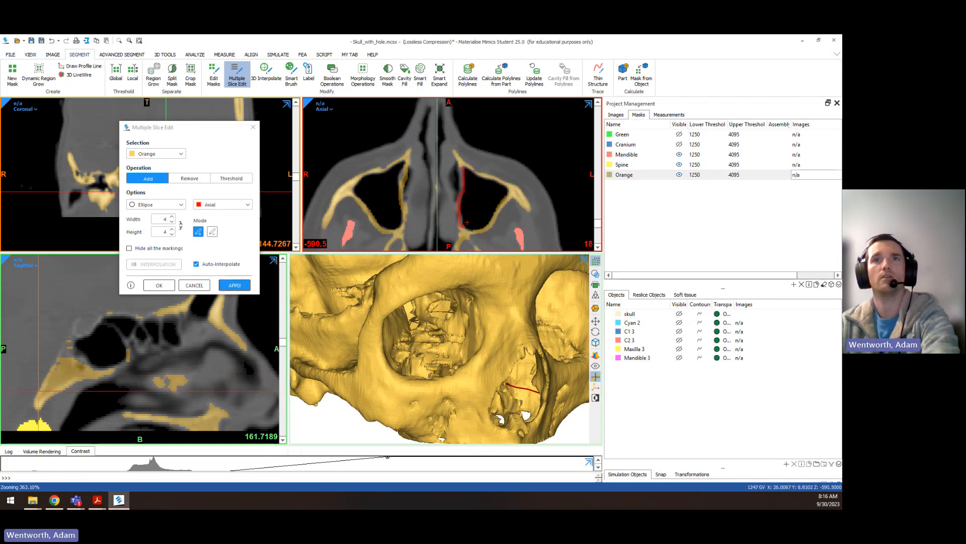
key(Page_Down)
drag(460, 170, 463, 173)
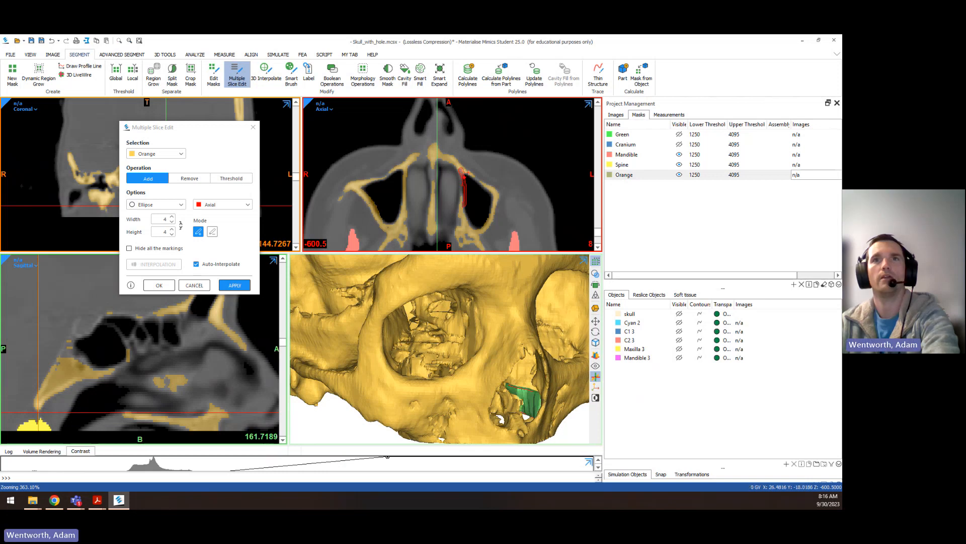
scroll(466, 180, up, 2)
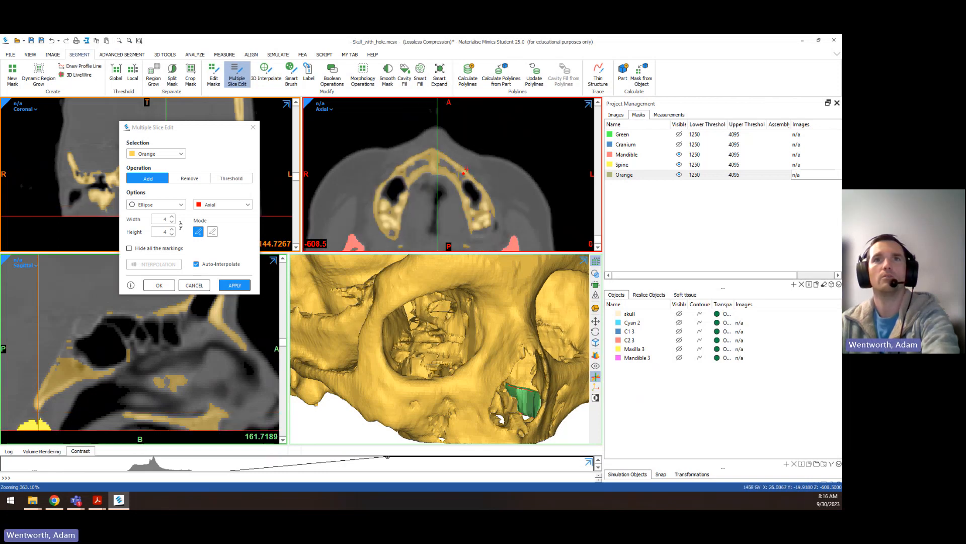
key(Page_Up)
drag(464, 162, 467, 179)
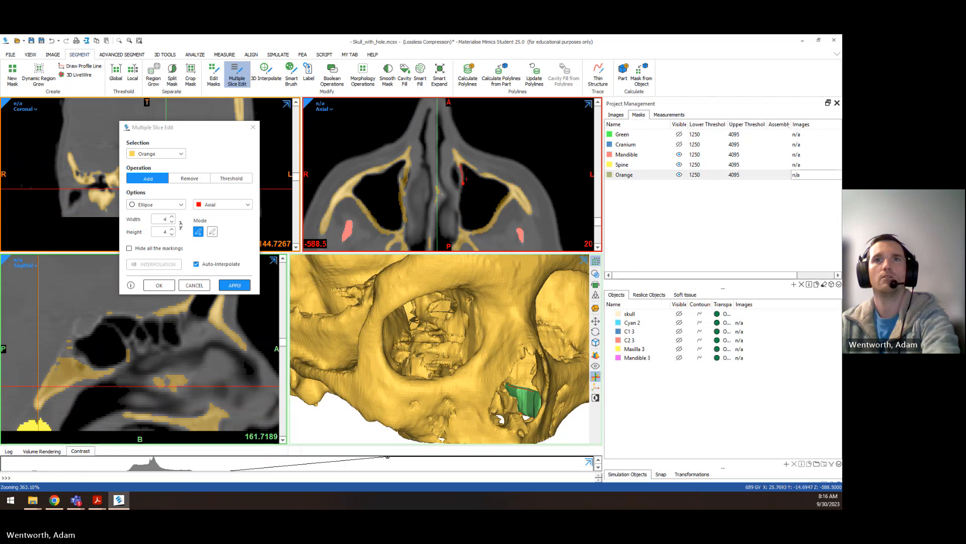
key(Page_Up)
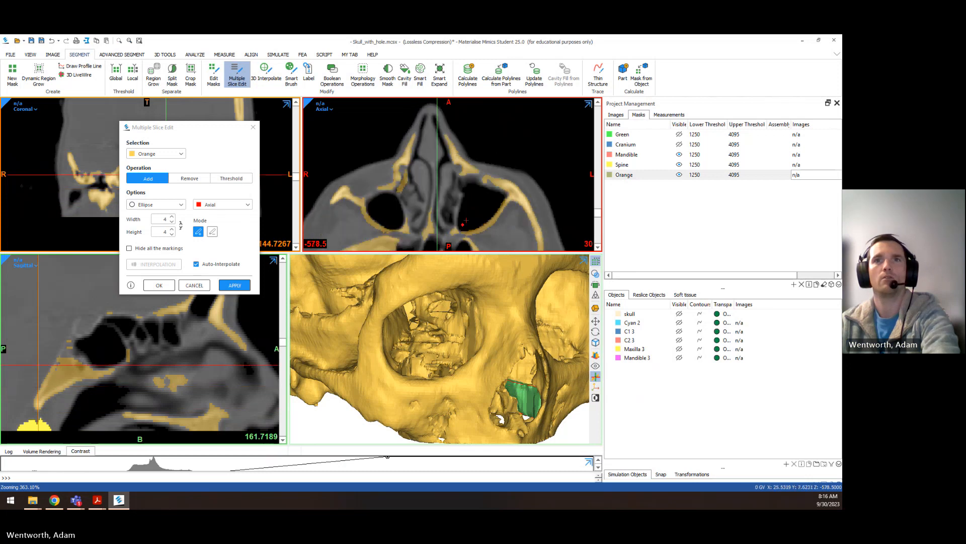
mouse_move(462, 187)
mouse_down()
mouse_move(457, 232)
mouse_move(466, 236)
mouse_up()
Check the left sinus wall's interpolated markings on the 3D skull from the front and apply them to the Orange mask
mouse_move(531, 376)
right_down()
mouse_move(468, 363)
mouse_move(436, 313)
mouse_move(457, 276)
mouse_move(403, 312)
mouse_move(409, 352)
mouse_move(404, 304)
mouse_move(411, 342)
mouse_move(370, 287)
mouse_move(345, 324)
mouse_move(344, 295)
mouse_move(382, 306)
mouse_move(423, 276)
mouse_move(387, 292)
right_up()
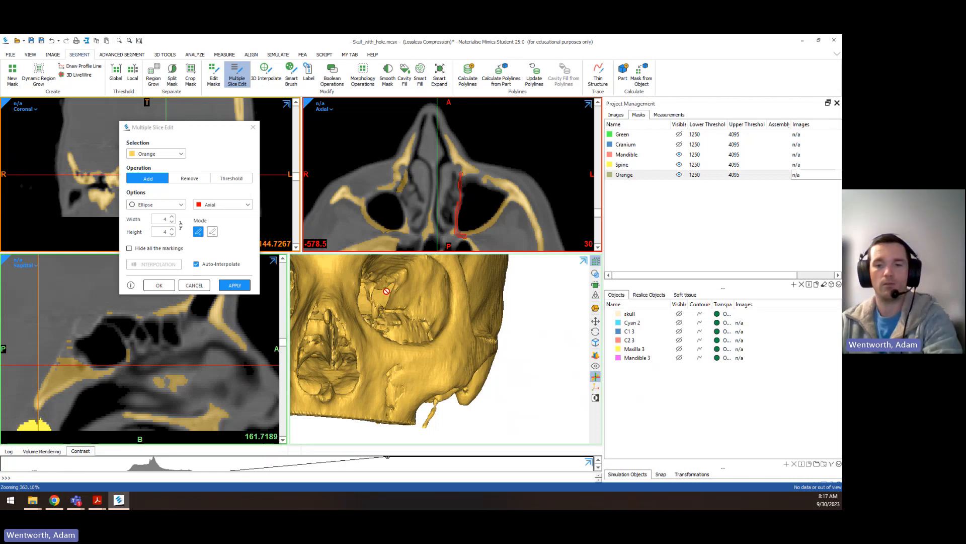
right_drag(382, 298, 408, 335)
mouse_move(321, 326)
right_down()
mouse_move(298, 326)
mouse_move(333, 330)
right_up()
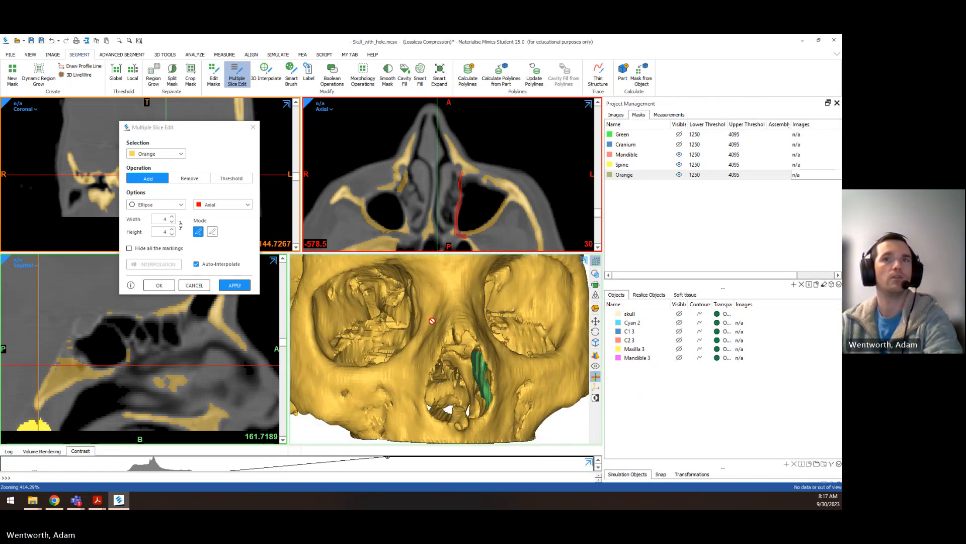
right_drag(464, 380, 452, 420)
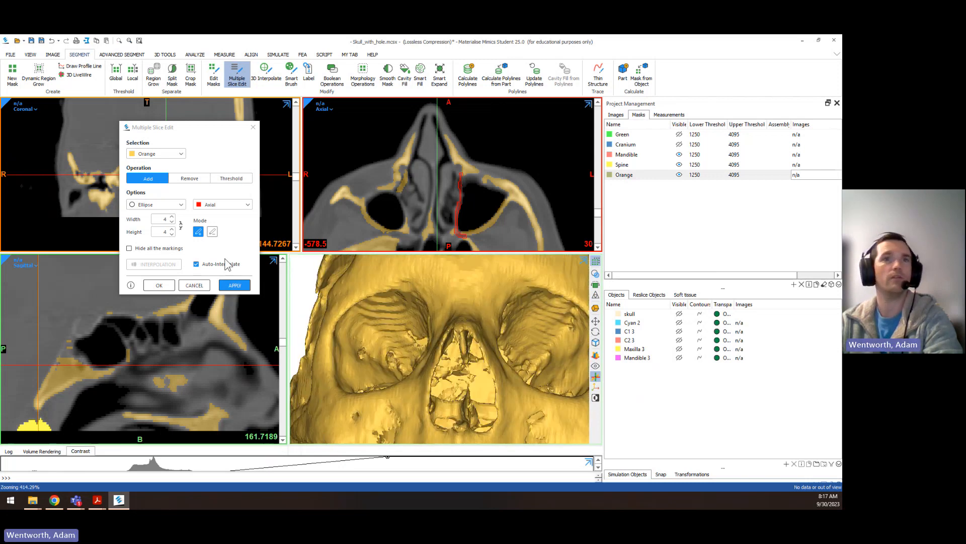
click(232, 287)
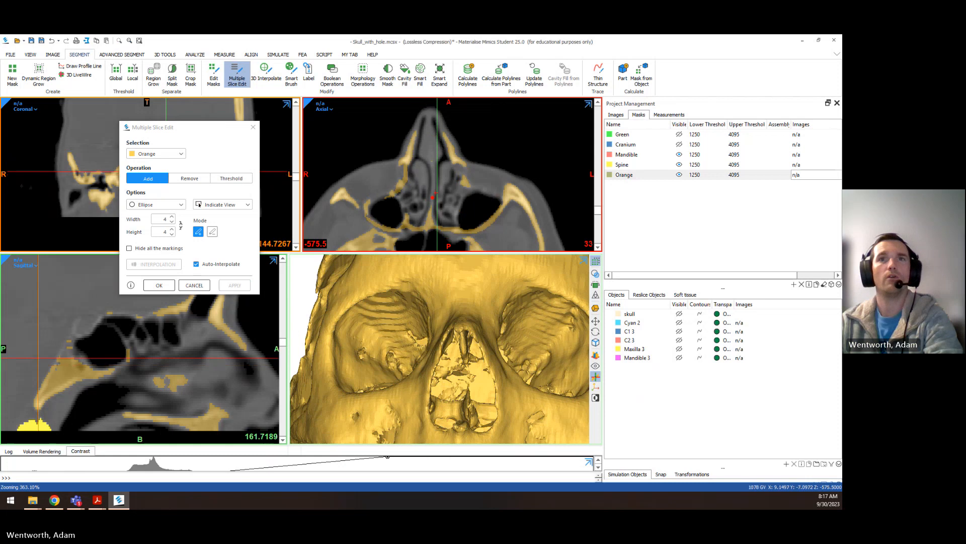
Paint the nasal septum along the midline on the axial slices at -571.5, -561.5 and -581.5
scroll(432, 149, up, 2)
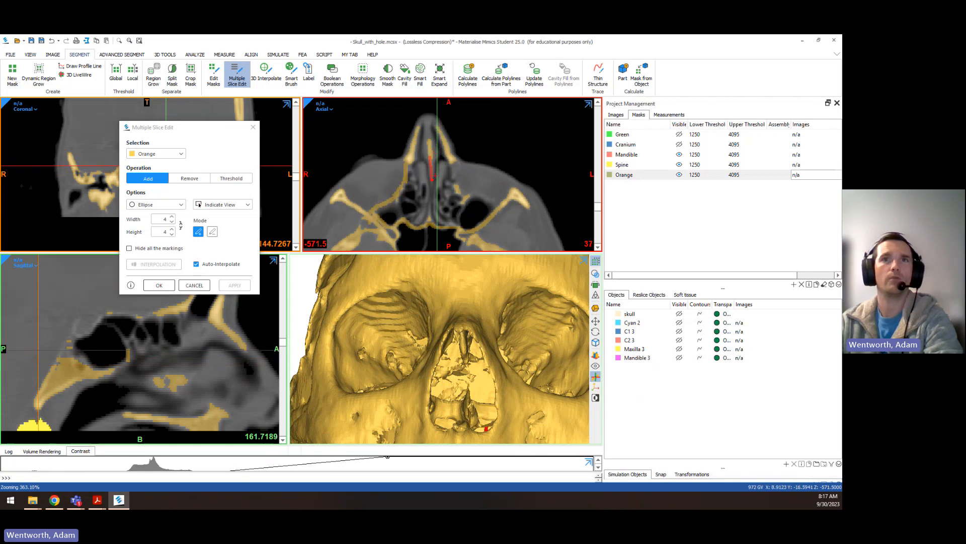
drag(431, 221, 431, 221)
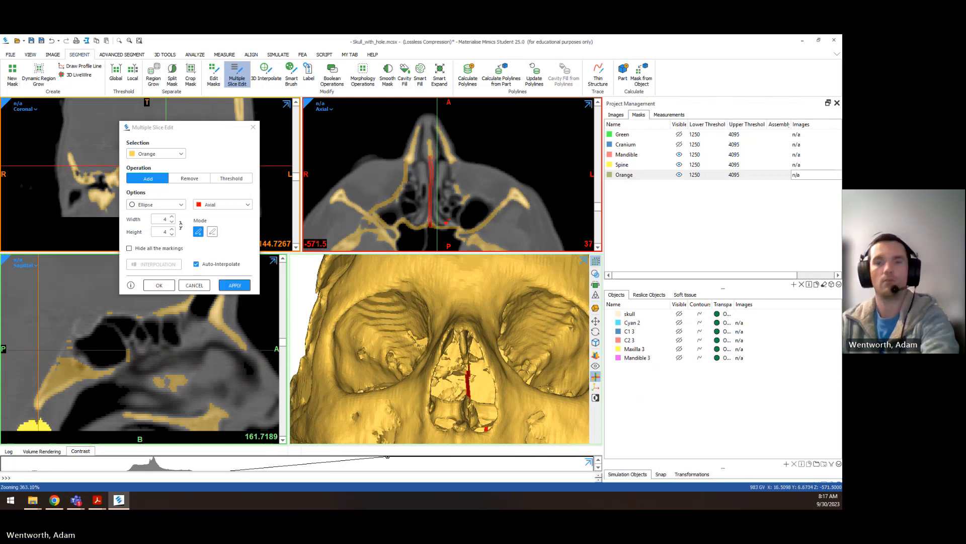
scroll(442, 197, up, 10)
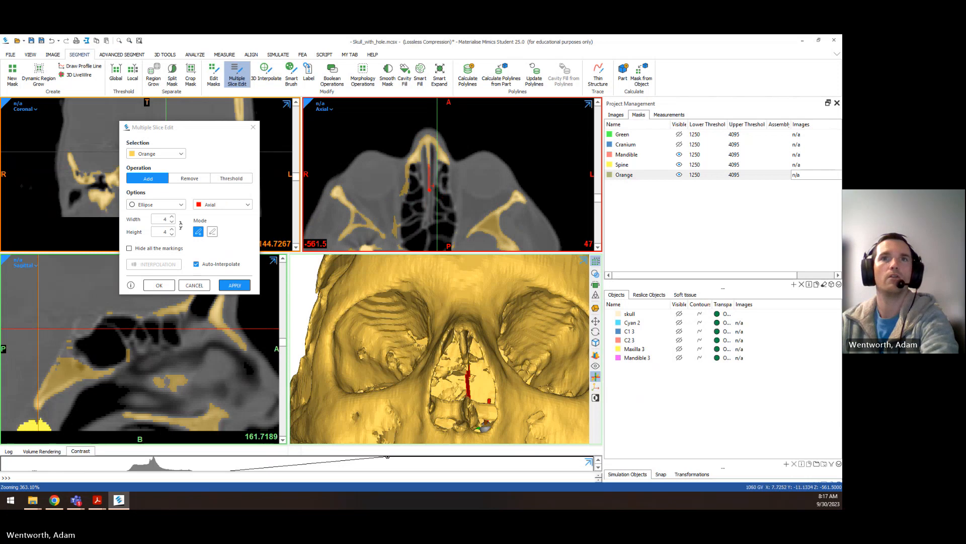
drag(430, 190, 428, 224)
scroll(432, 179, down, 20)
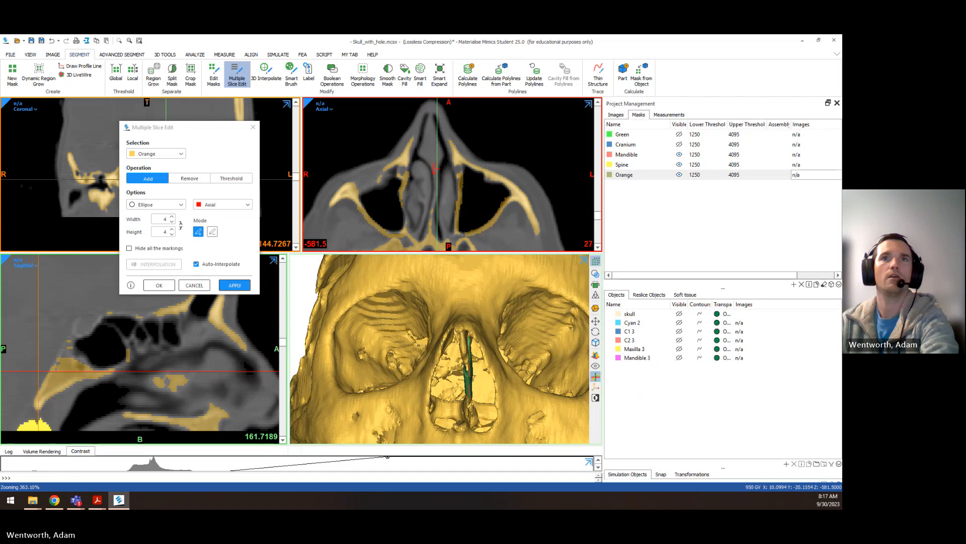
drag(434, 168, 431, 243)
Continue painting the nasal septum on the lower axial slices at -591.5 and -601.5
scroll(439, 215, down, 10)
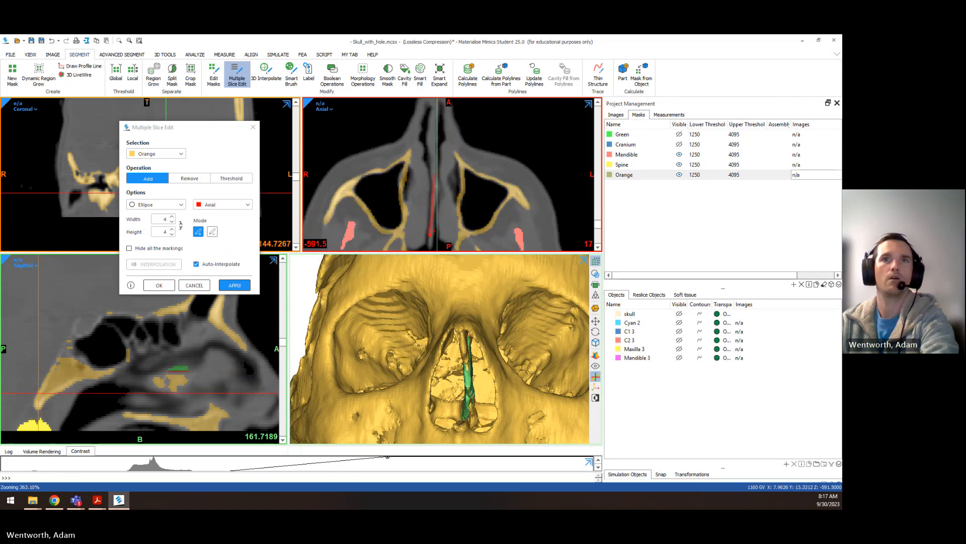
scroll(433, 169, down, 10)
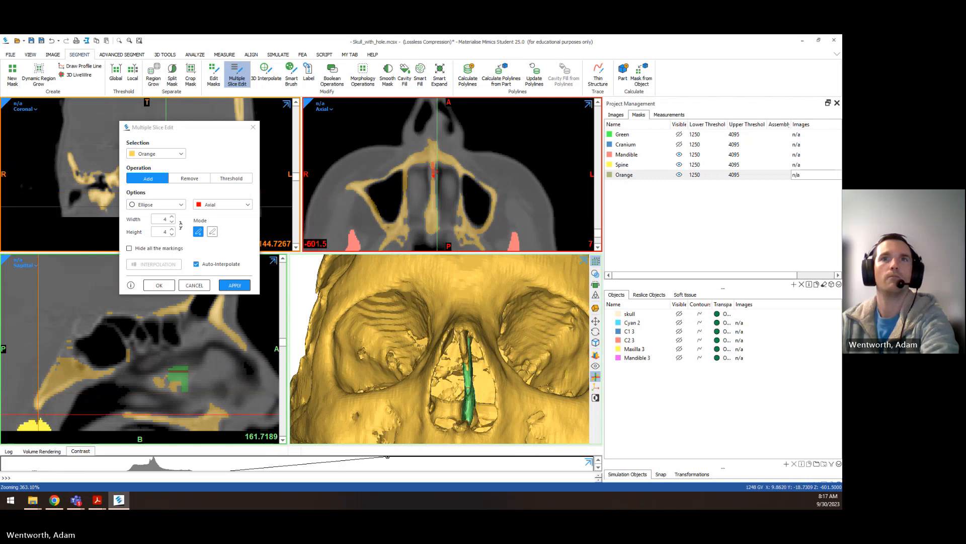
drag(434, 190, 434, 232)
scroll(439, 183, up, 3)
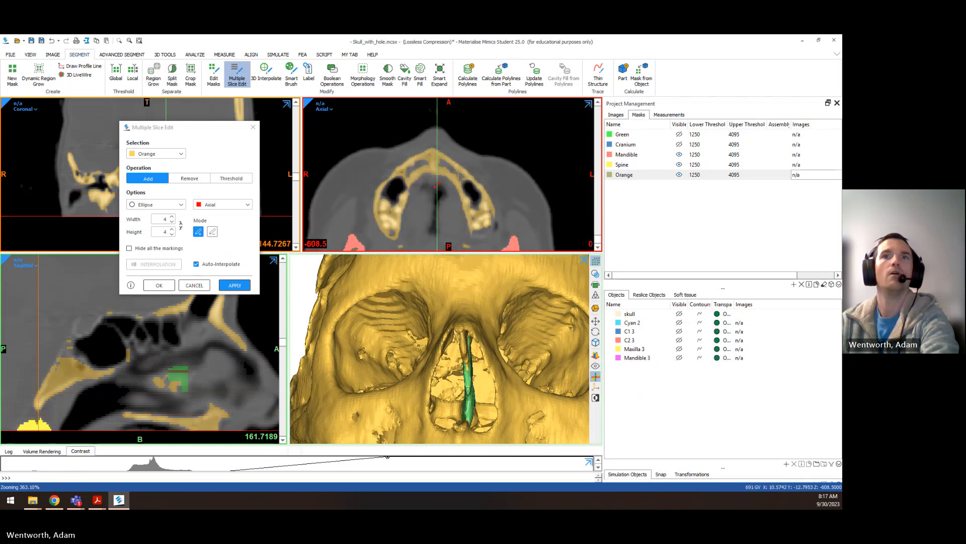
Fill in the nasal septum marking on the axial slice at -576.5 and apply the septum markings to the Orange mask
scroll(439, 183, up, 15)
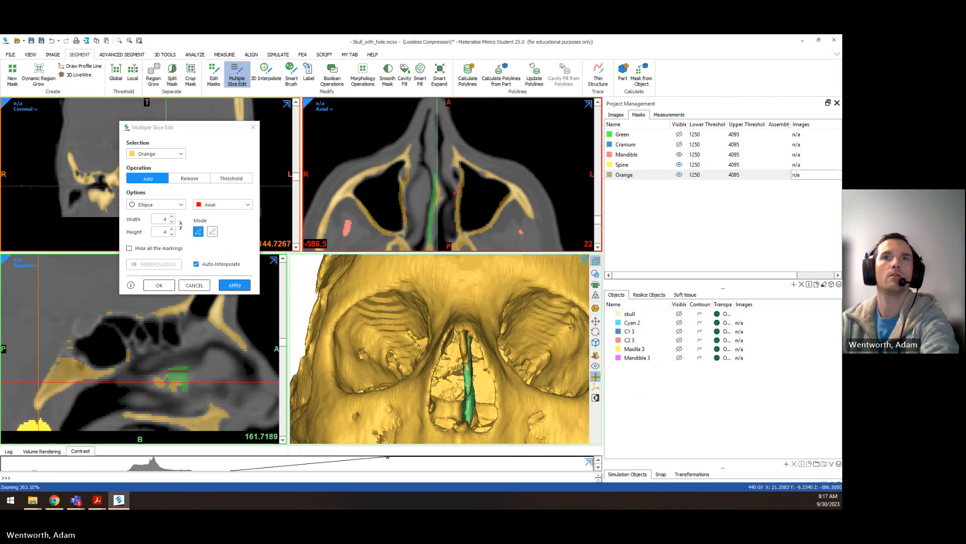
scroll(457, 190, up, 7)
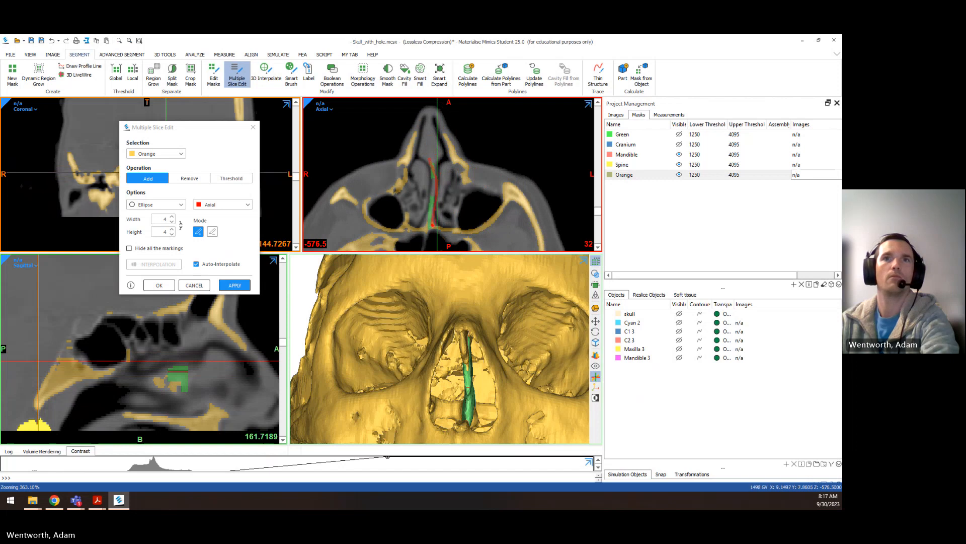
drag(436, 182, 433, 221)
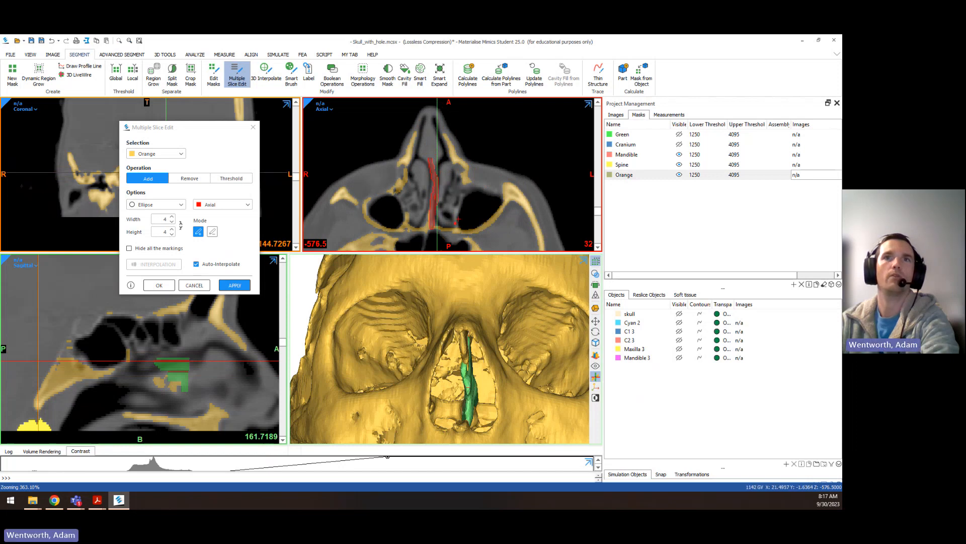
right_drag(464, 389, 511, 339)
click(235, 284)
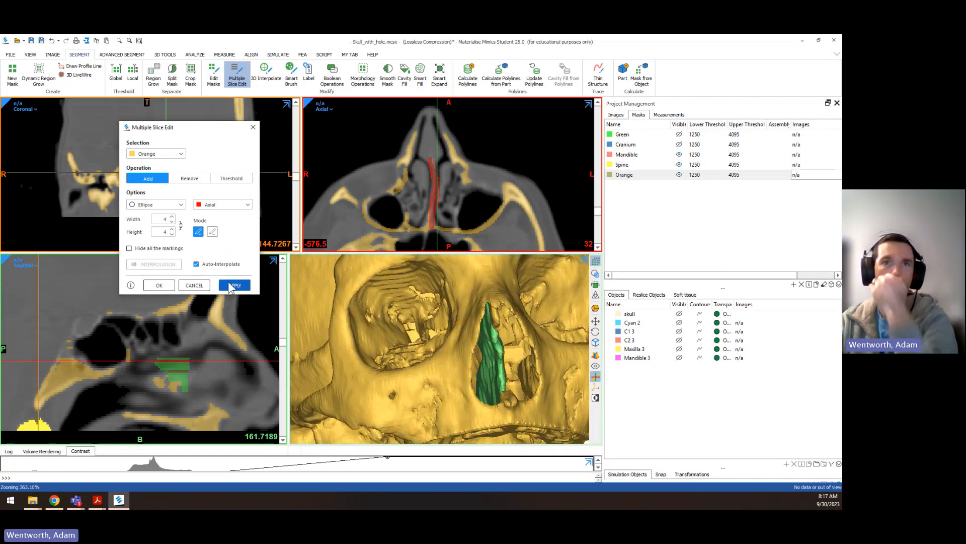
Paint the thin skull base above the ethmoid and sphenoid sinuses on the sagittal slices at 162.3048 and 166.9923
scroll(131, 343, up, 4)
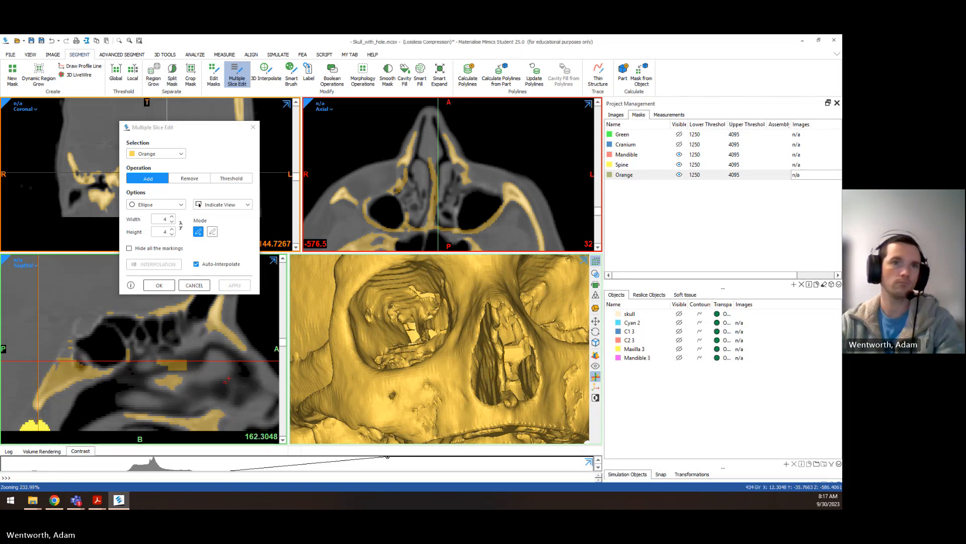
scroll(122, 342, down, 3)
middle_drag(121, 342, 169, 378)
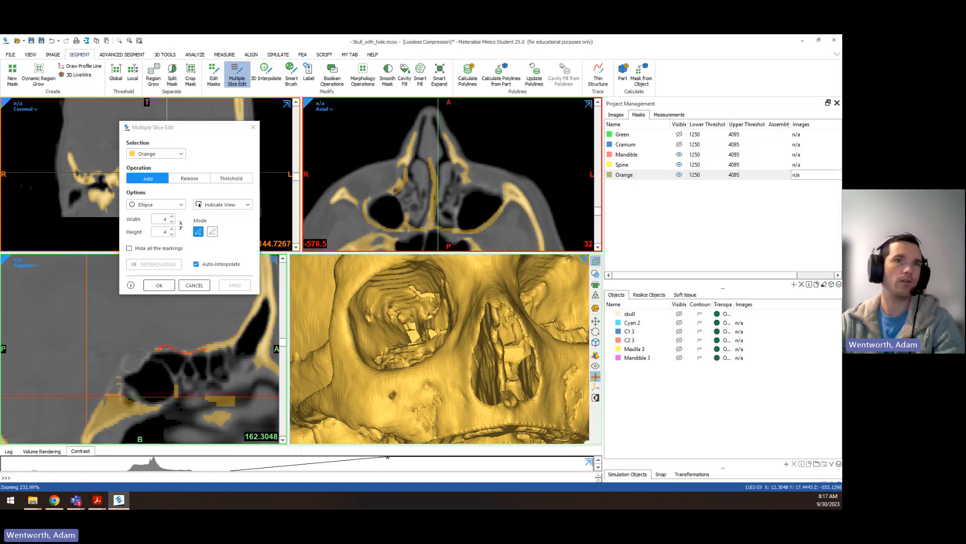
scroll(221, 350, up, 10)
drag(210, 345, 195, 349)
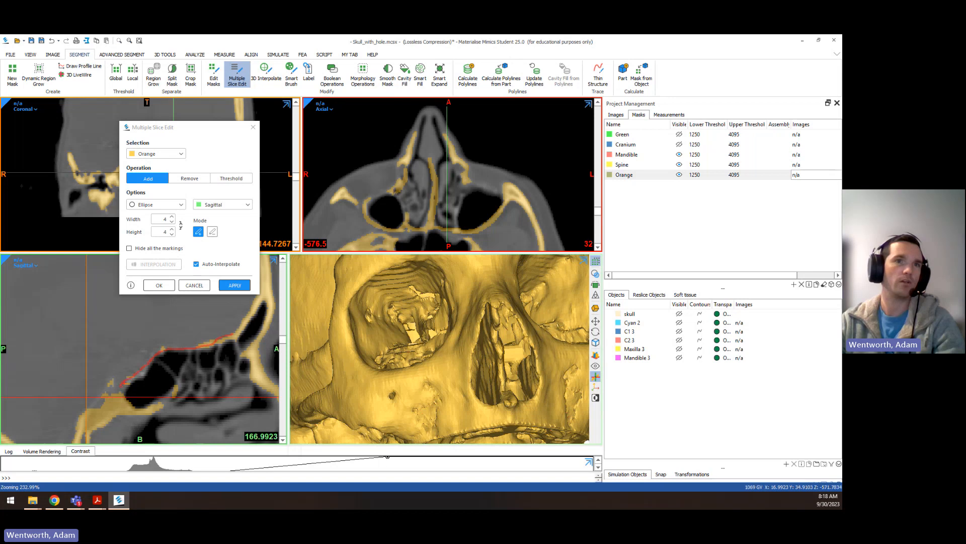
Paint the skull base from the frontal bone back around the sphenoid sinus on the sagittal slice at 159.9611
scroll(249, 362, up, 1)
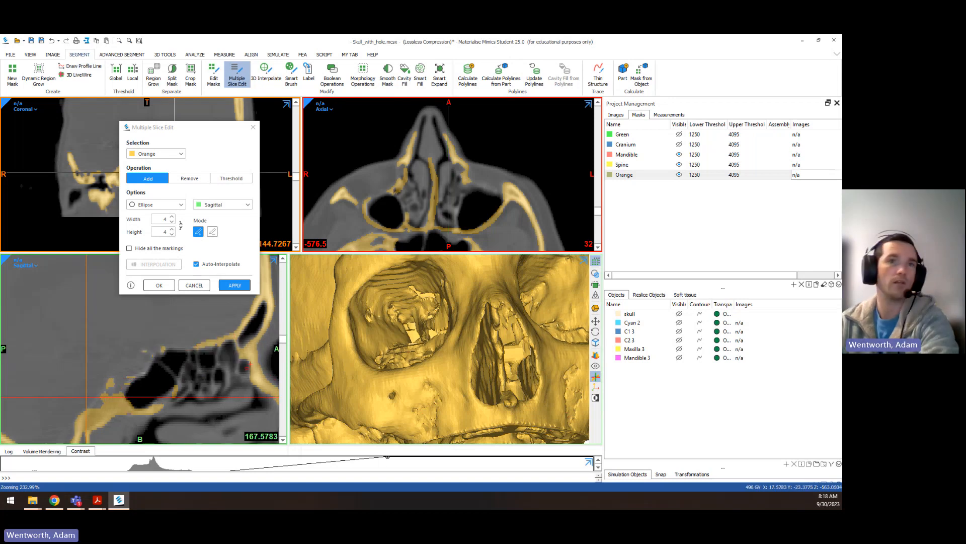
scroll(214, 327, up, 5)
scroll(229, 333, down, 14)
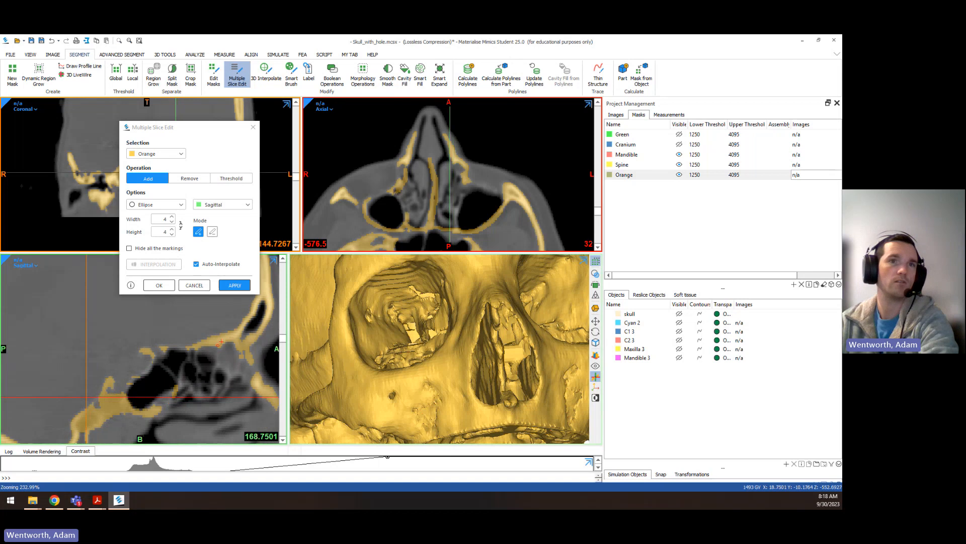
scroll(227, 340, down, 4)
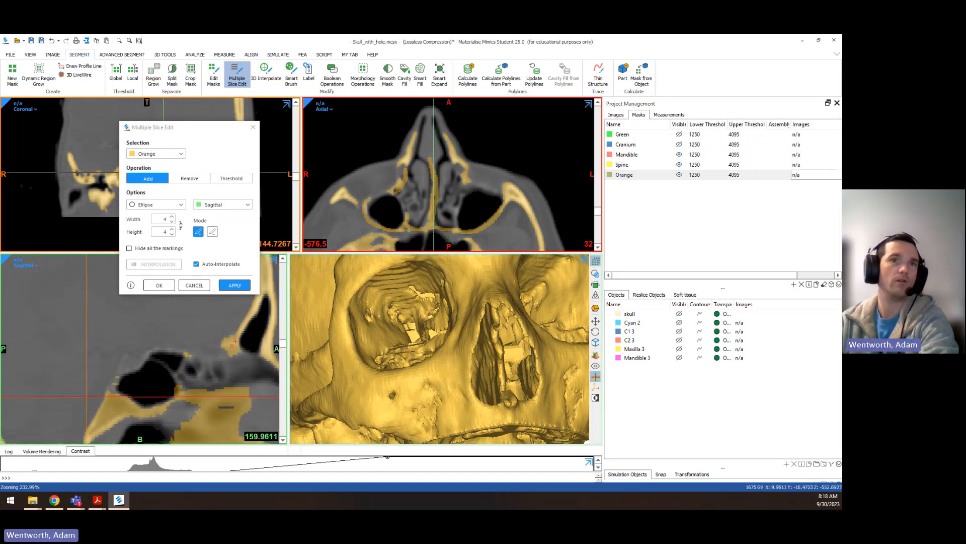
drag(234, 346, 143, 359)
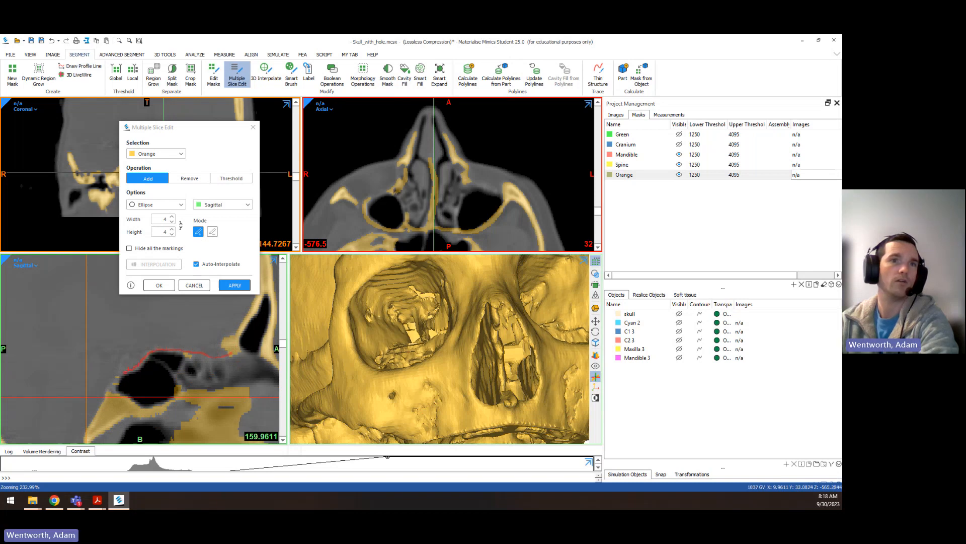
drag(109, 390, 107, 396)
Paint the skull base above the ethmoid and sphenoid sinuses on the sagittal slices at 155.8595 and 152.3439
scroll(209, 354, down, 7)
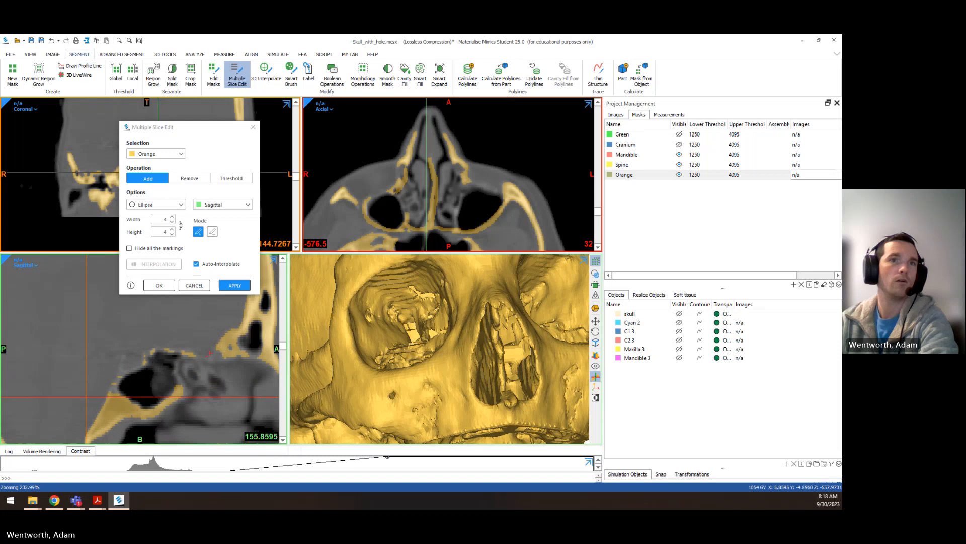
mouse_move(222, 344)
mouse_down()
mouse_move(189, 354)
mouse_move(170, 346)
mouse_up()
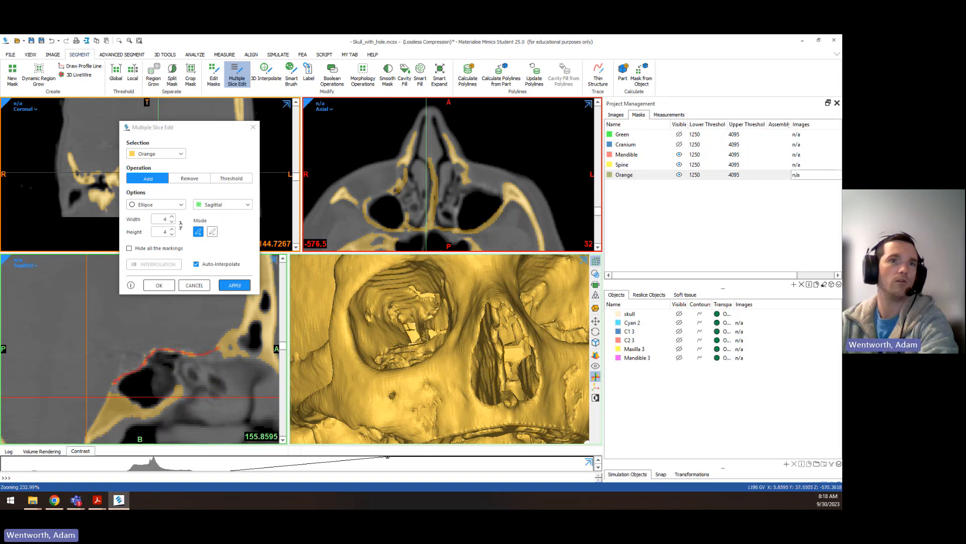
scroll(209, 357, down, 5)
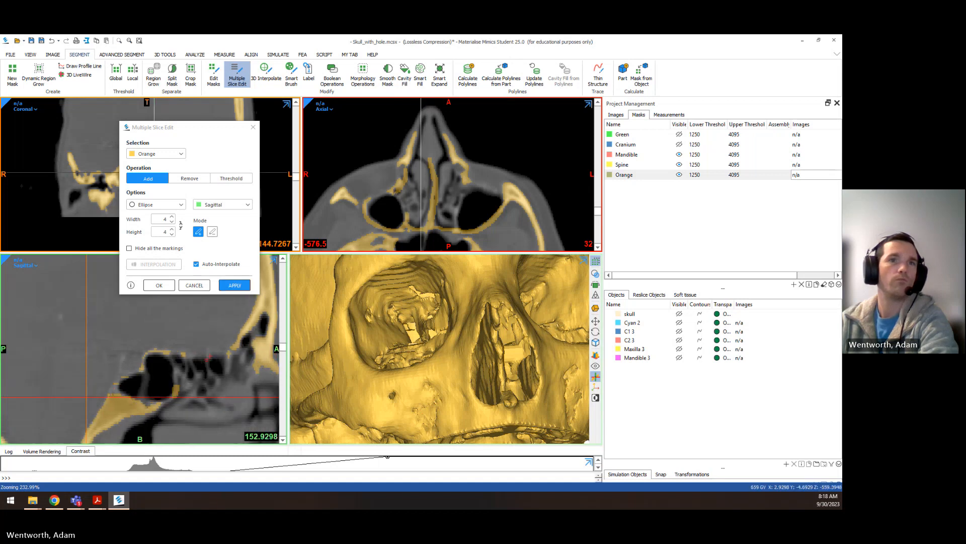
scroll(209, 358, down, 1)
drag(223, 346, 145, 353)
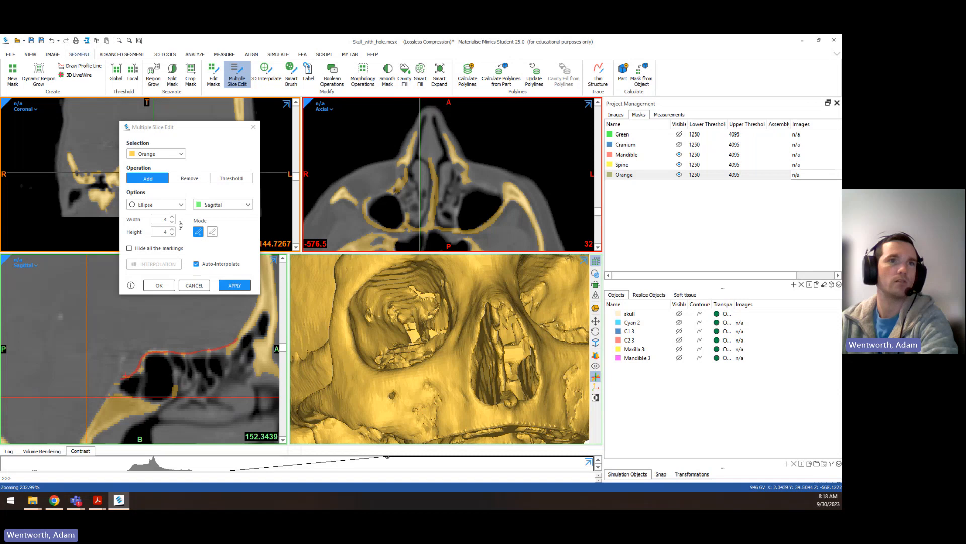
Paint the skull base above the ethmoid and sphenoid sinuses on the sagittal slices at 149.4142 and 145.3126
scroll(192, 352, down, 5)
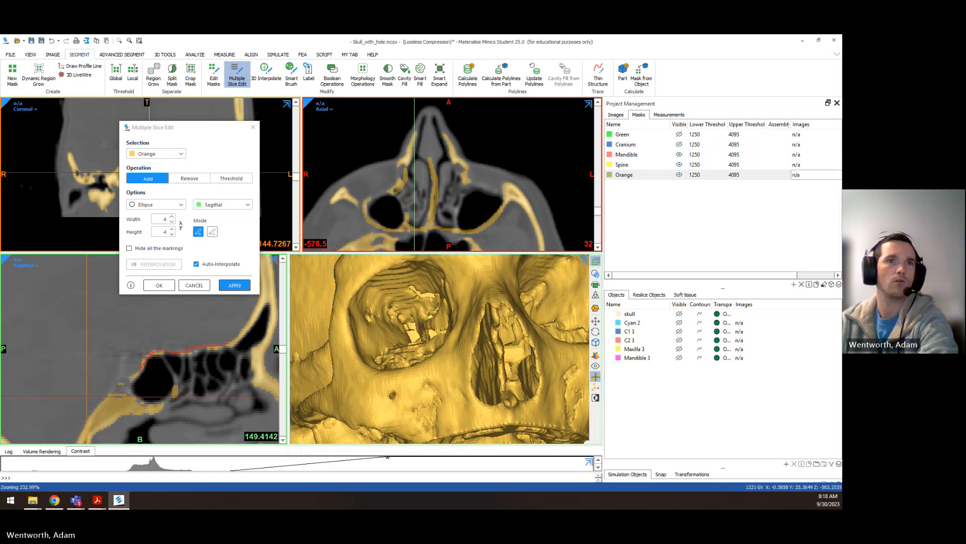
scroll(231, 341, down, 7)
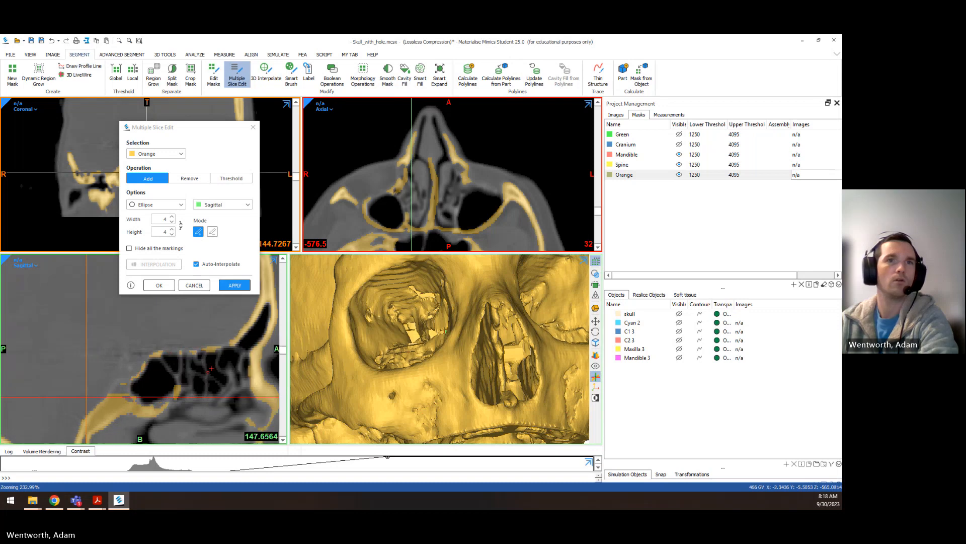
drag(198, 347, 172, 351)
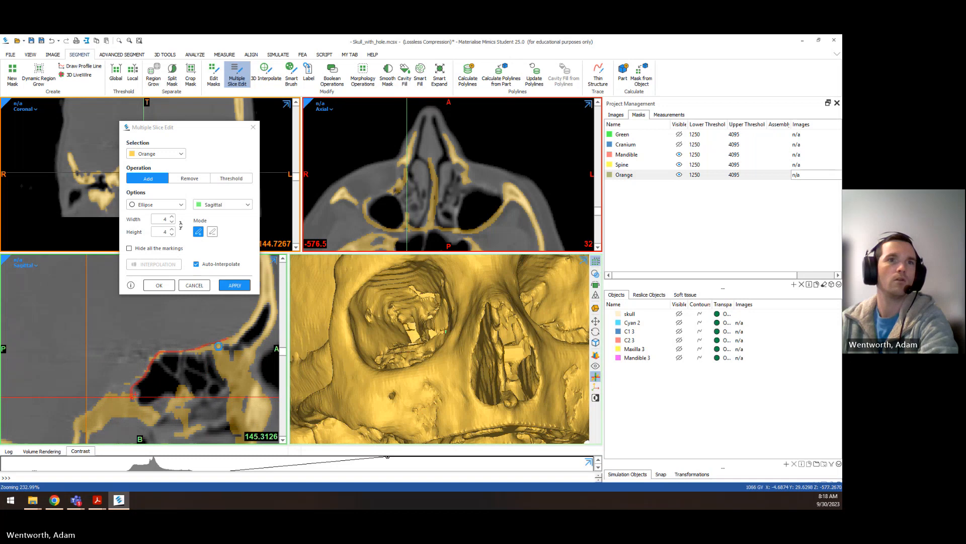
Apply the skull base strokes and paint the bone behind the sphenoid sinus on the sagittal slice at 151.7579
click(234, 286)
scroll(112, 352, up, 11)
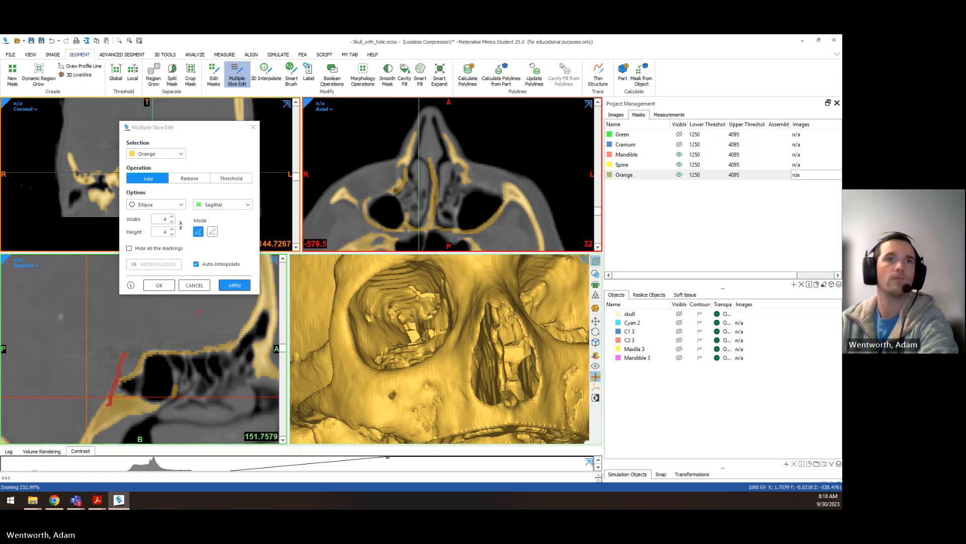
scroll(134, 398, up, 5)
scroll(133, 398, up, 14)
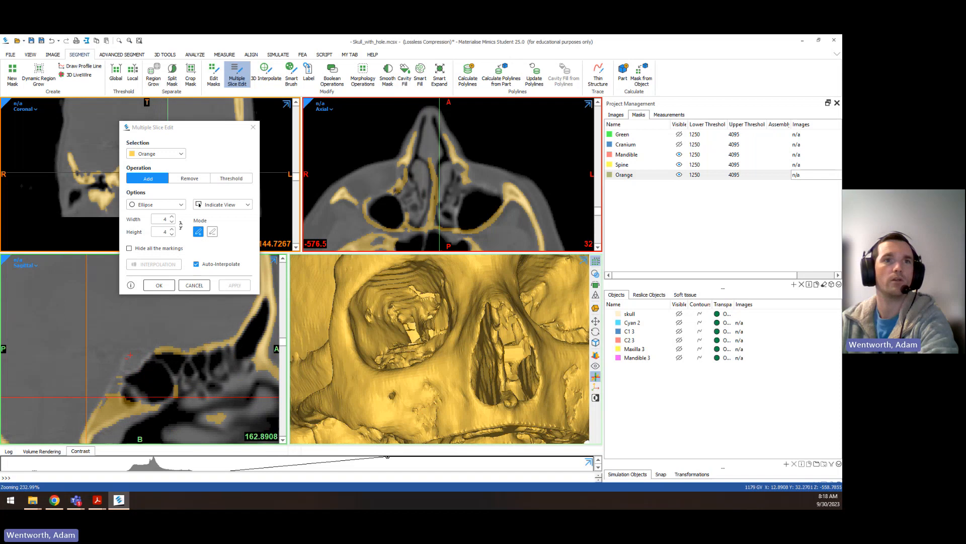
Paint the bone behind the sphenoid sinus on the sagittal slices from 162.8908 to 168.7501, apply it and finish Multiple Slice Edit
drag(114, 390, 88, 411)
scroll(126, 358, up, 5)
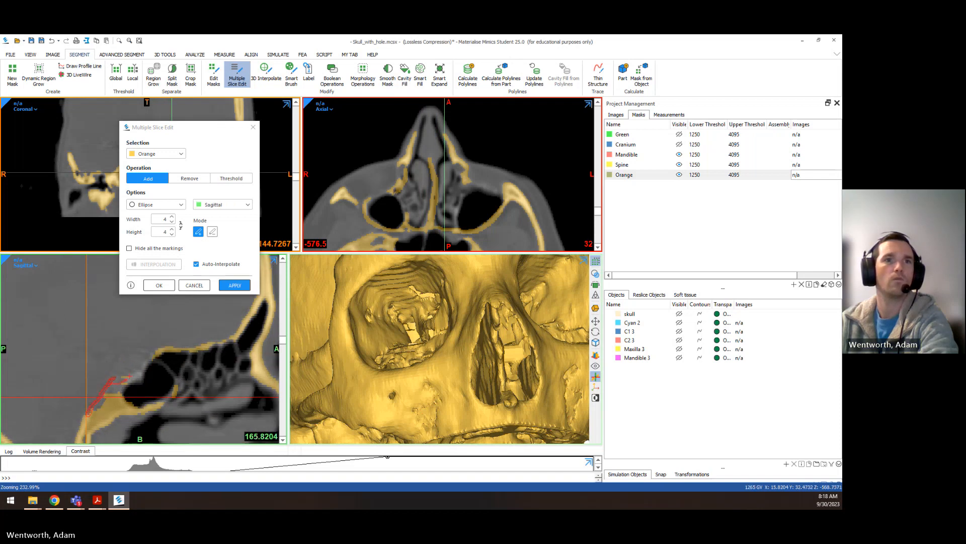
scroll(159, 348, up, 5)
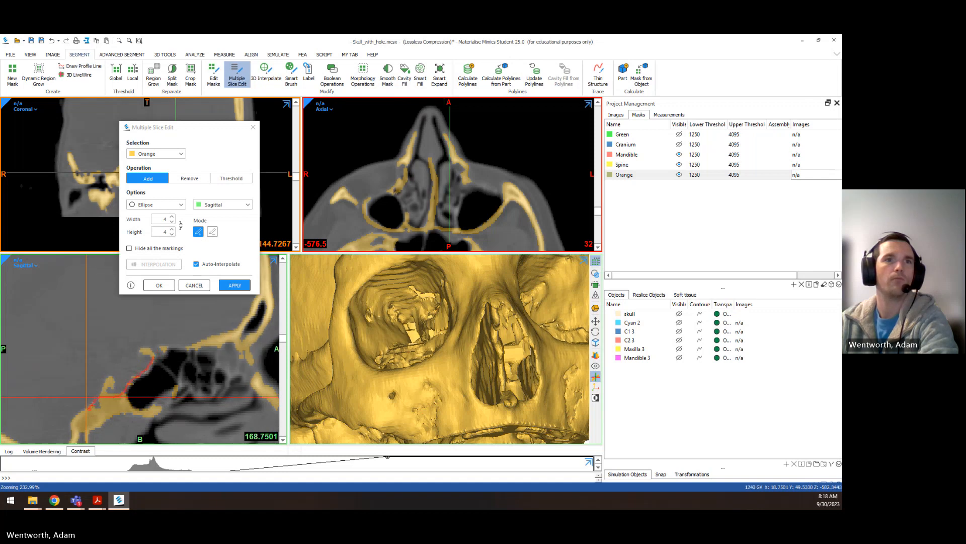
click(235, 285)
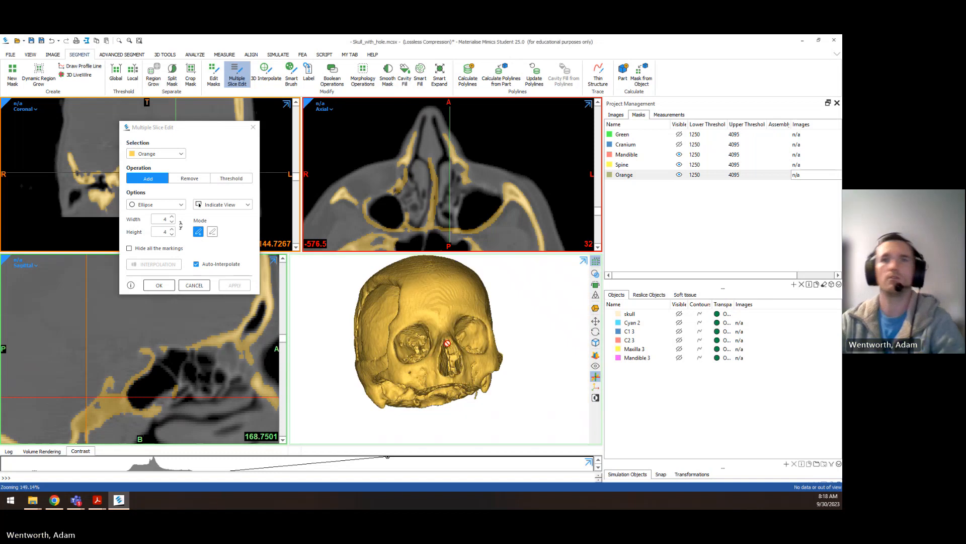
right_drag(448, 343, 504, 333)
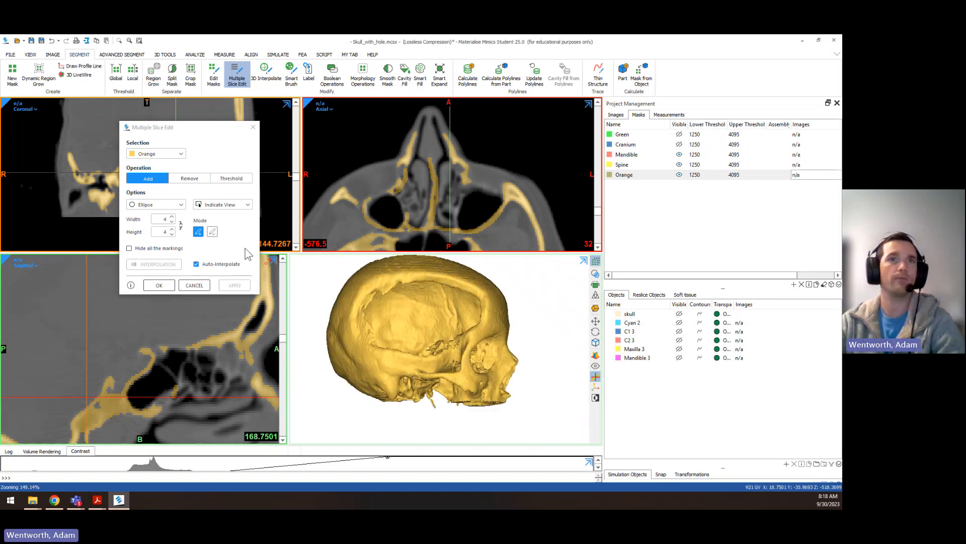
click(159, 285)
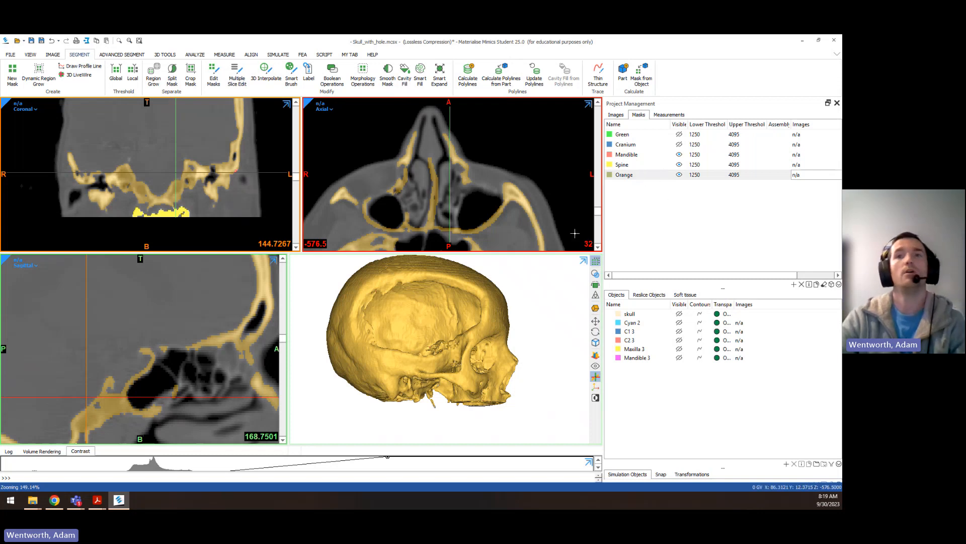
Rename the repaired Orange mask as Cranium and delete the old blue Cranium mask
scroll(189, 184, down, 3)
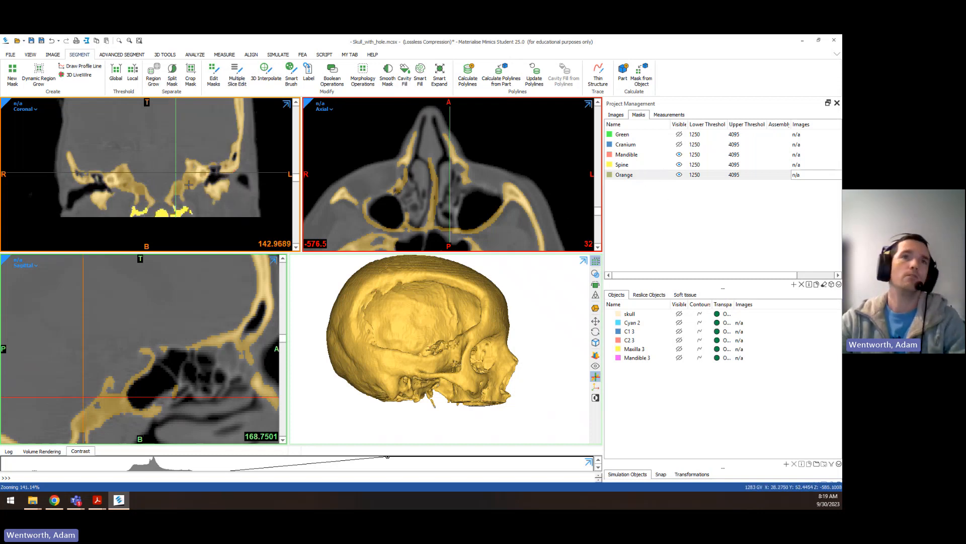
scroll(188, 185, down, 4)
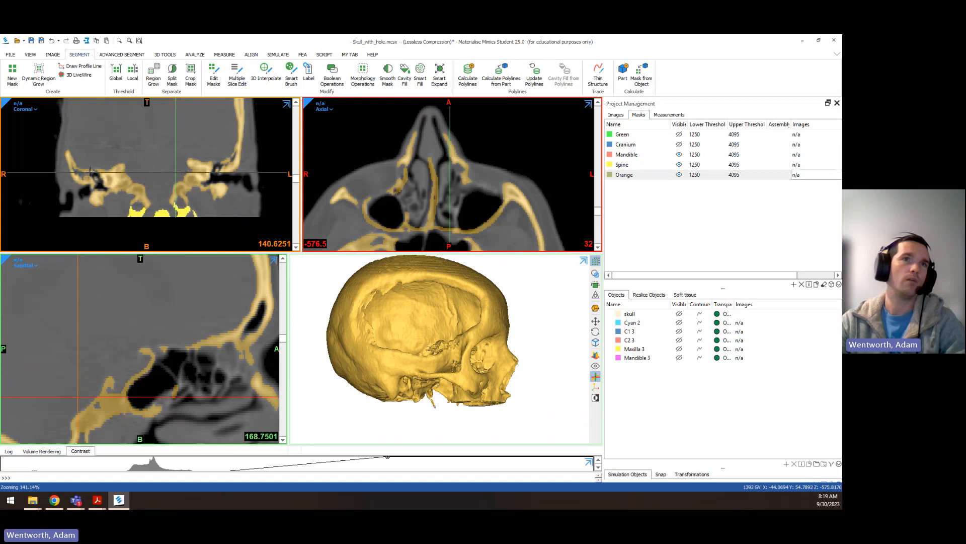
scroll(102, 177, up, 5)
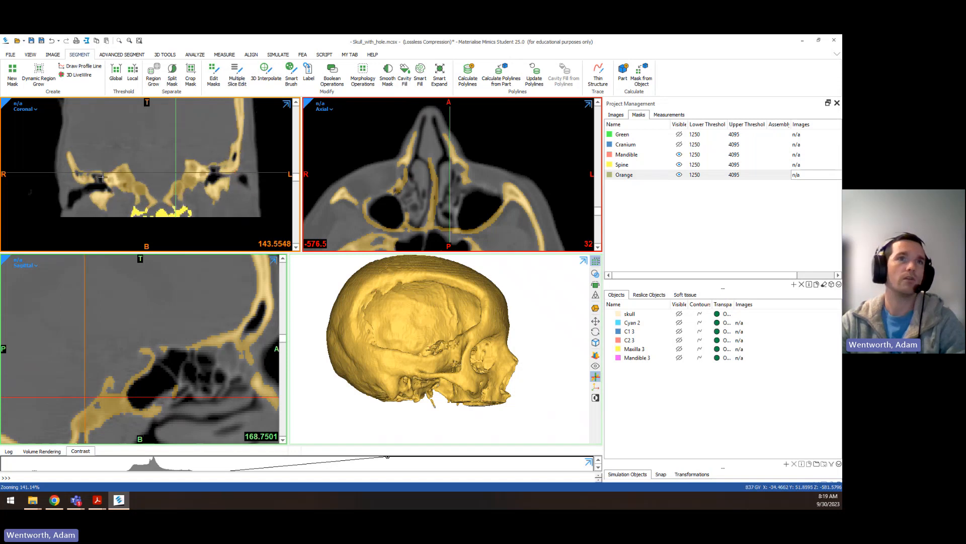
scroll(102, 176, up, 5)
right_drag(476, 334, 485, 348)
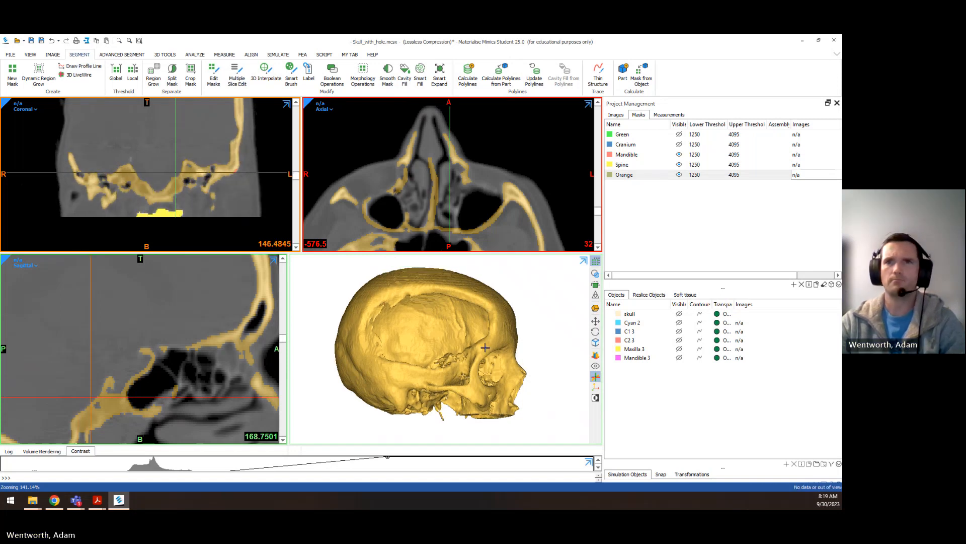
click(630, 177)
click(630, 175)
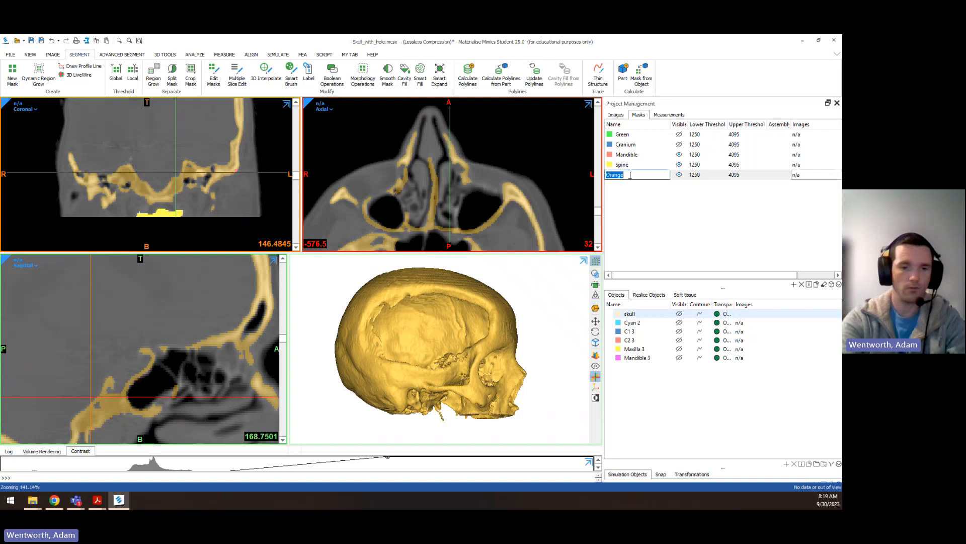
text(Cranium)
key(Return)
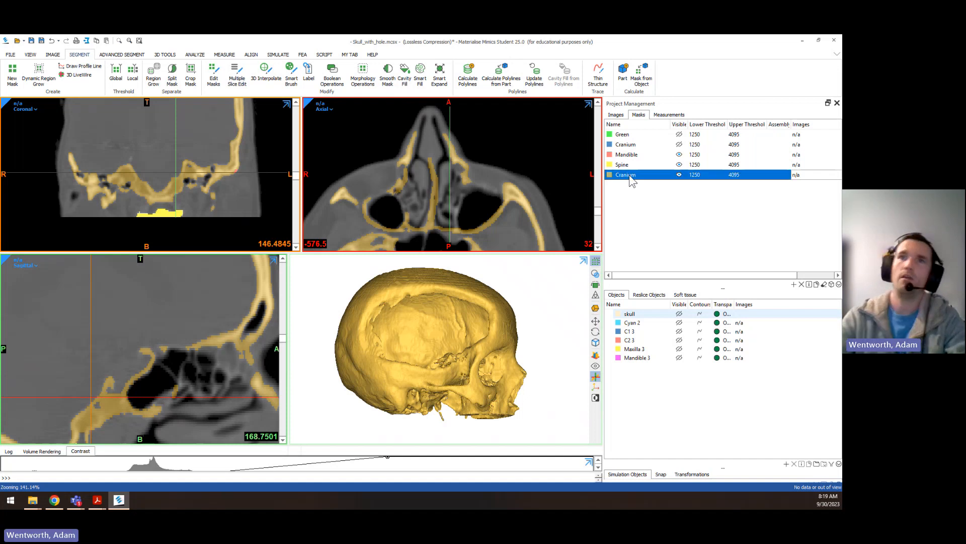
click(633, 146)
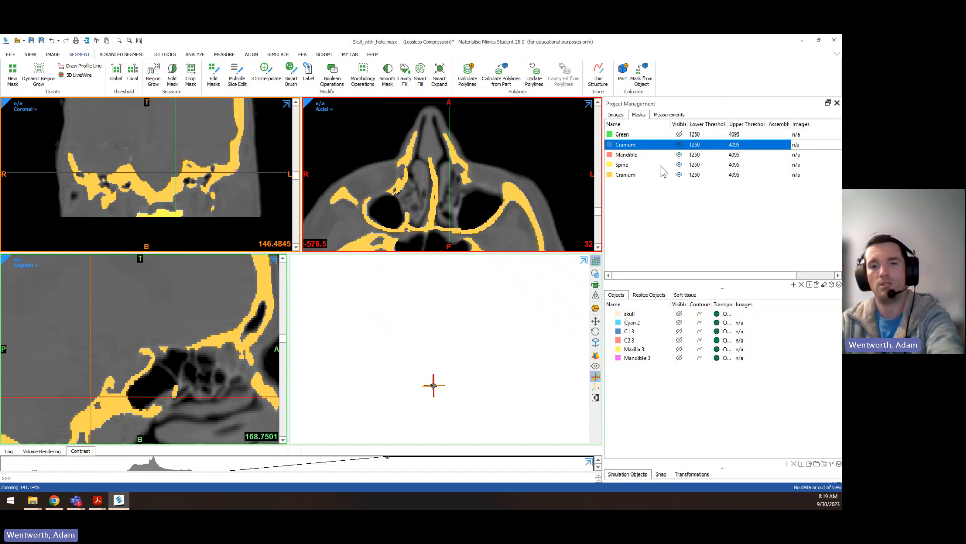
key(Delete)
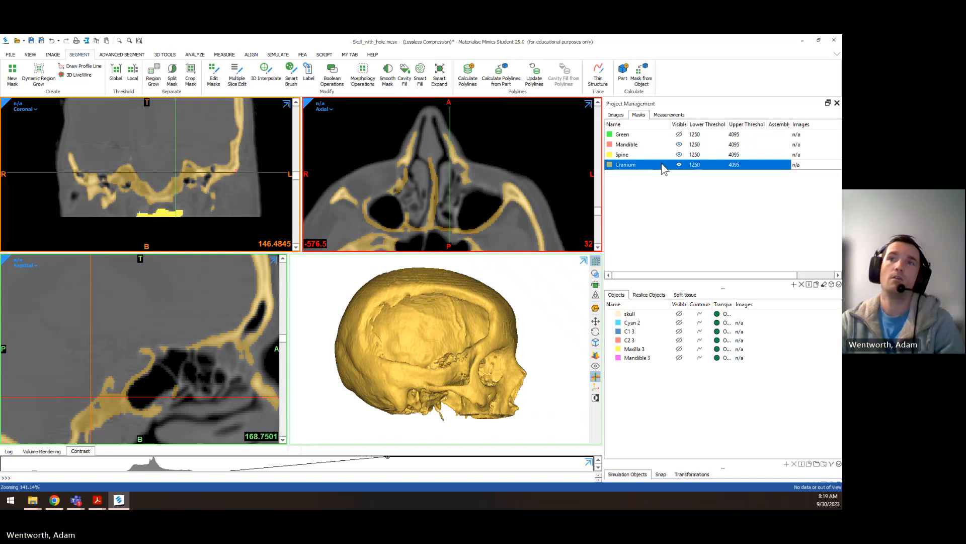
Calculate a 3D part from the Cranium mask at Optimal quality
right_click(660, 162)
click(692, 217)
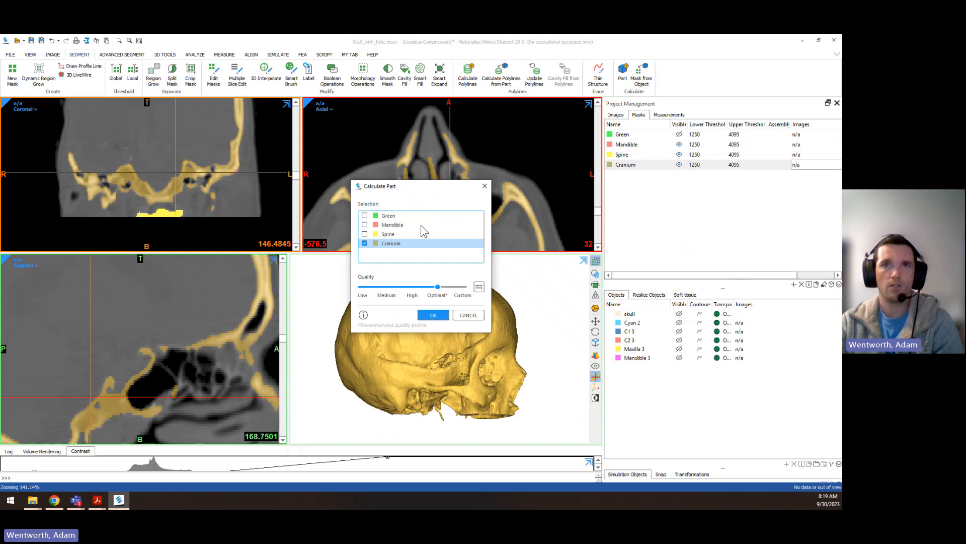
drag(429, 180, 429, 187)
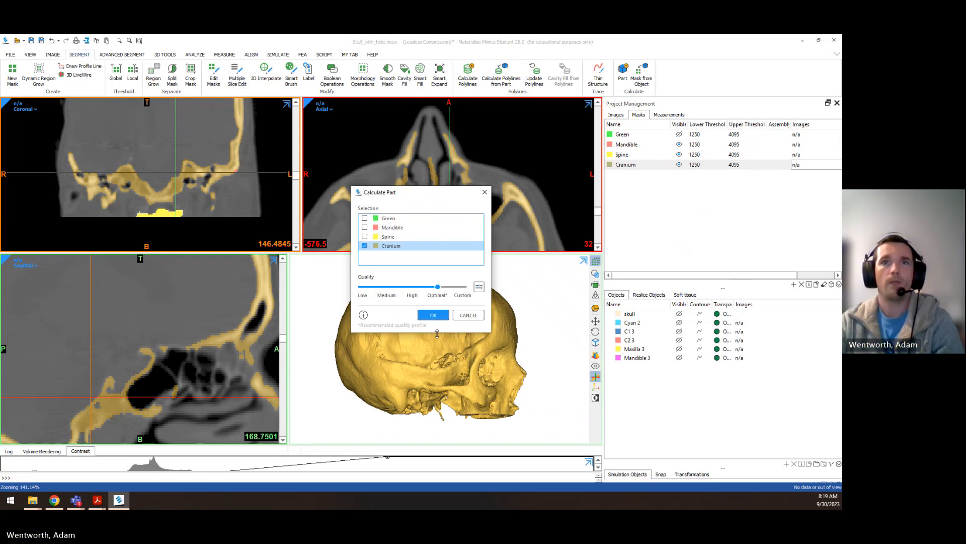
click(433, 315)
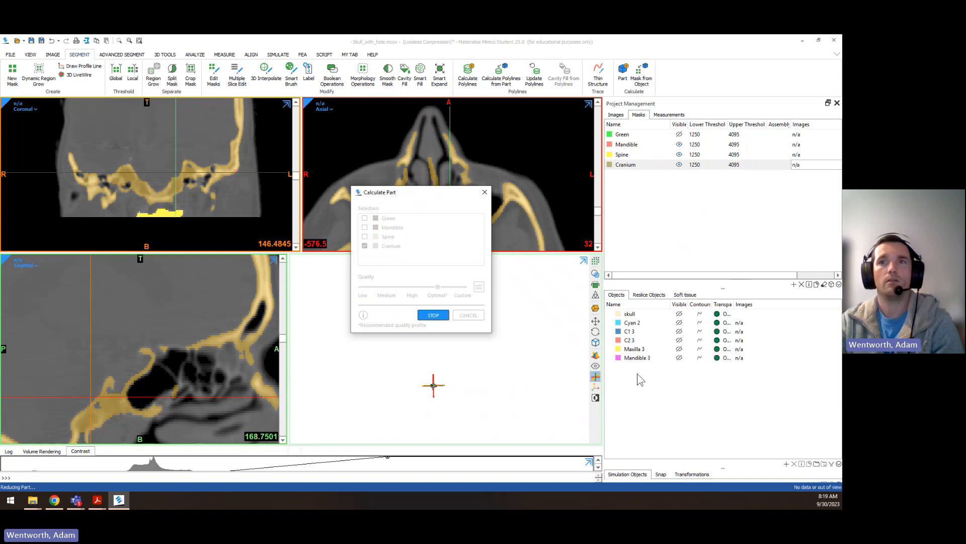
Compare the surface of the calculated Cranium part with the 3D mask preview by showing each one alone
scroll(466, 343, up, 5)
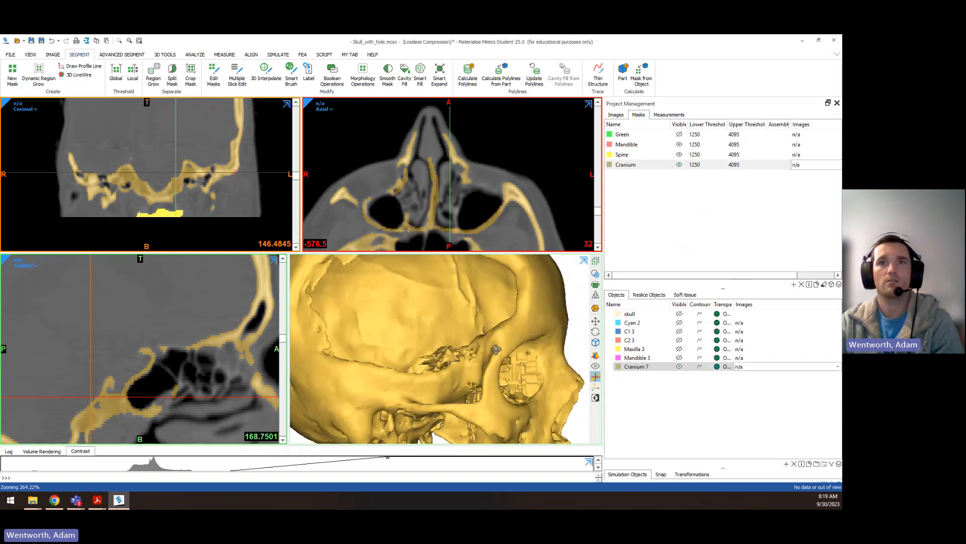
scroll(466, 343, up, 5)
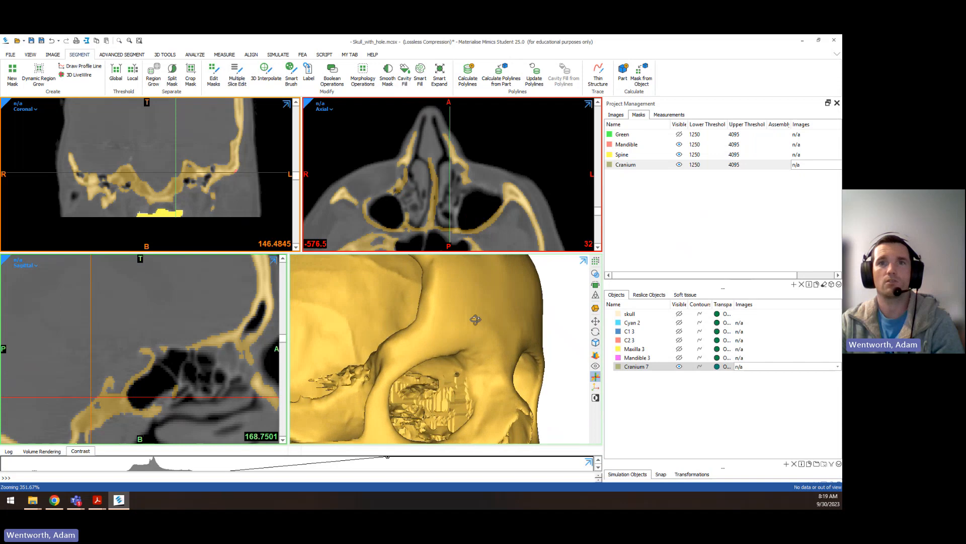
middle_drag(446, 378, 442, 387)
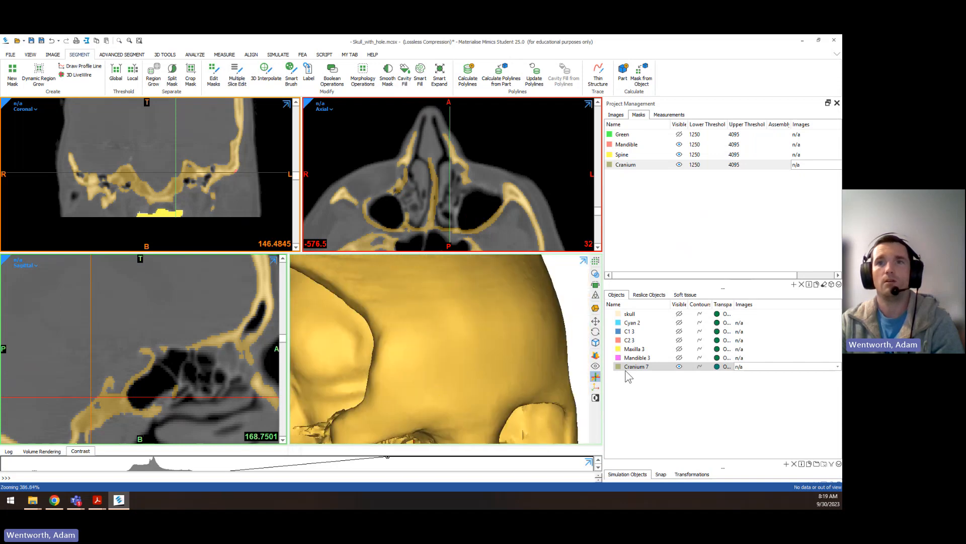
click(680, 366)
click(596, 261)
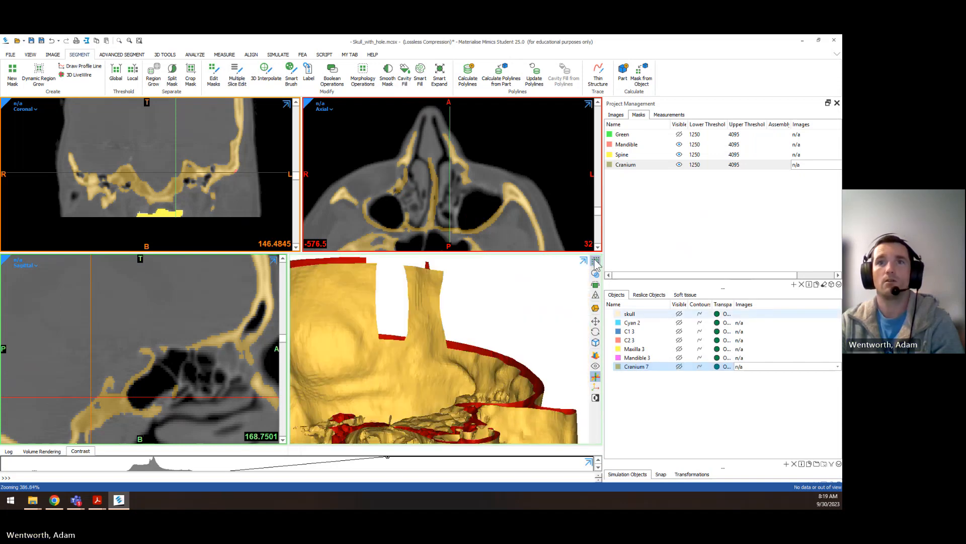
right_drag(464, 324, 442, 388)
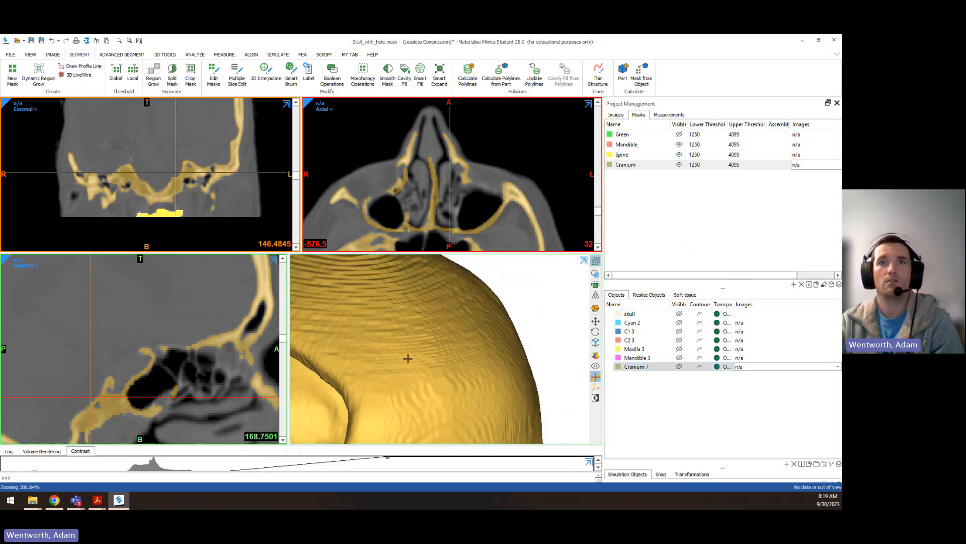
scroll(442, 358, up, 2)
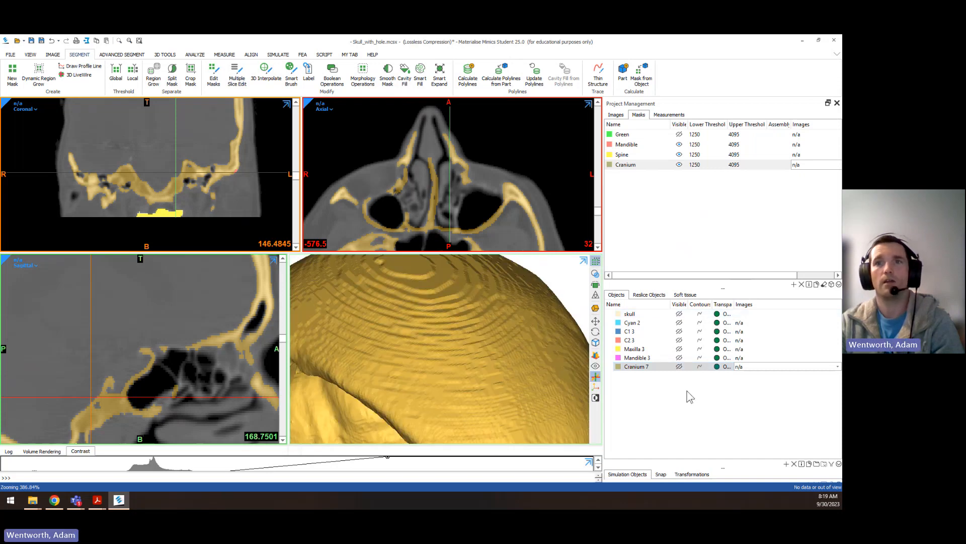
click(679, 367)
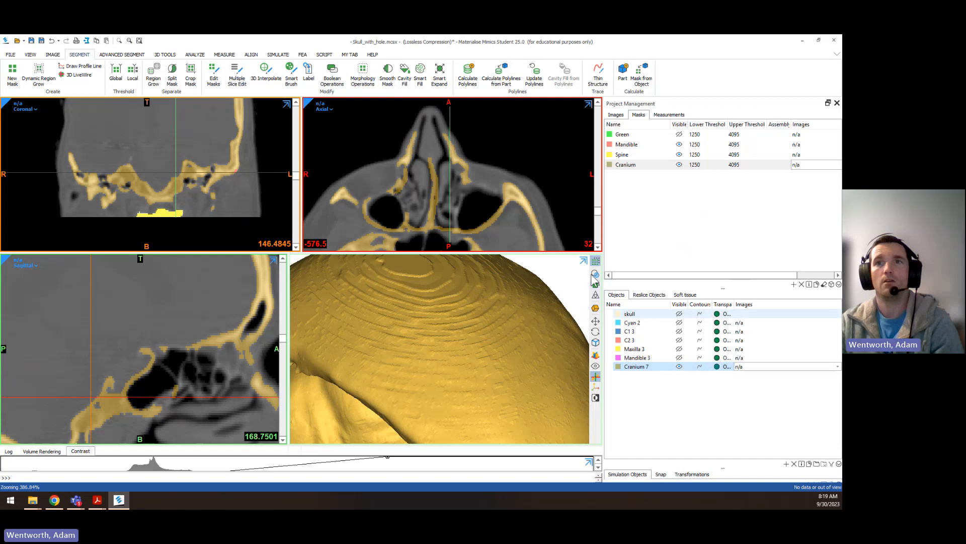
click(596, 261)
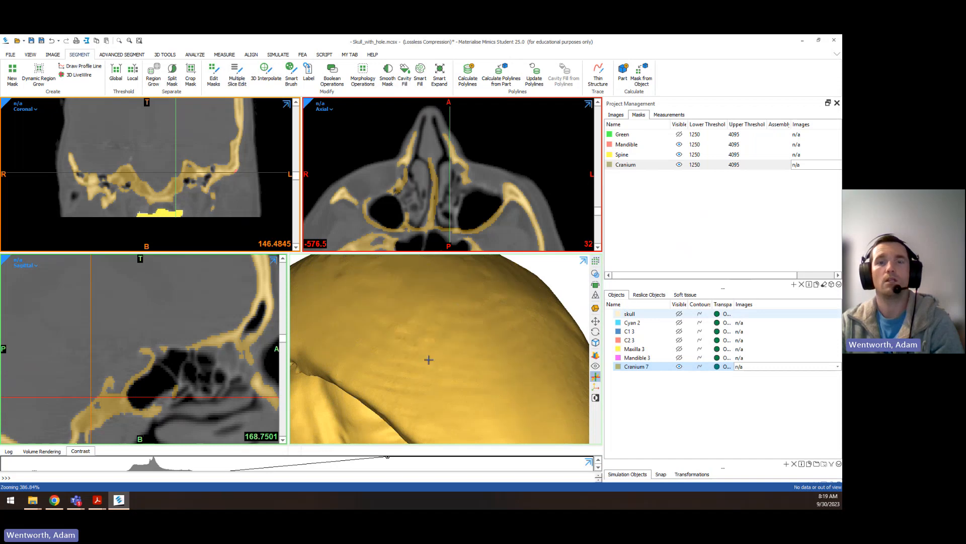
Examine the Cranium part's vault, side and back, around to the foramen magnum
scroll(428, 359, down, 3)
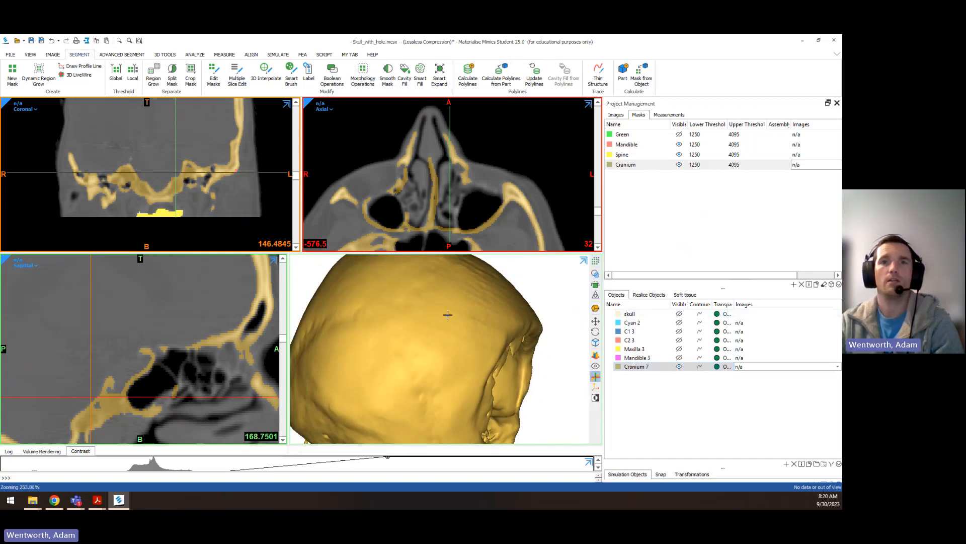
right_drag(447, 315, 458, 347)
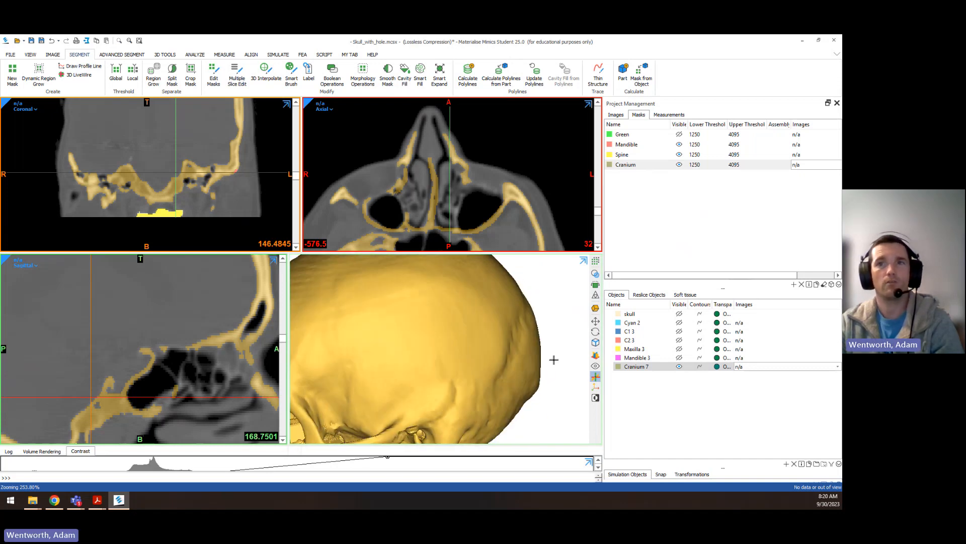
click(609, 347)
middle_drag(499, 337, 544, 340)
right_drag(492, 354, 415, 337)
scroll(520, 367, down, 3)
right_drag(490, 381, 465, 354)
scroll(465, 353, up, 1)
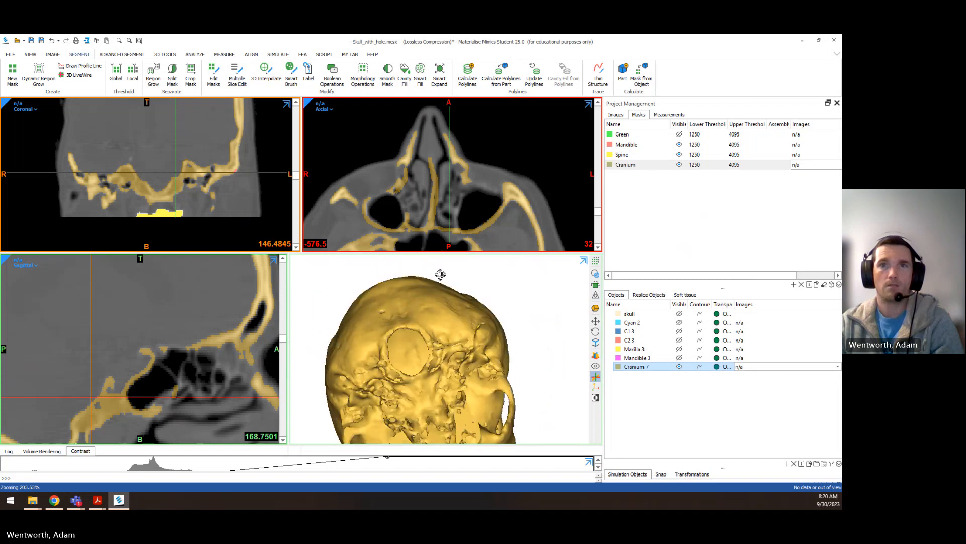
Examine the Cranium part's skull base and palate from below, and its orbits and nasal opening from the front
right_drag(441, 274, 426, 300)
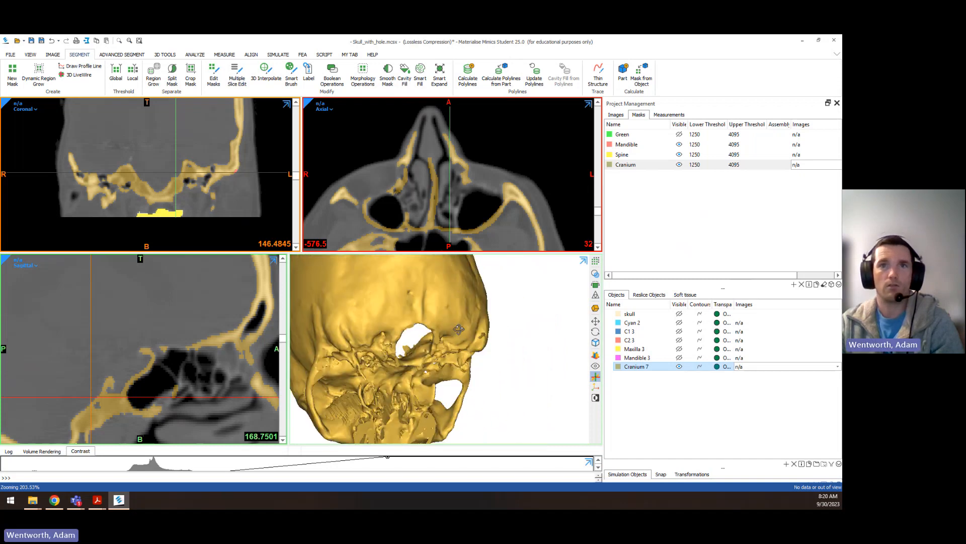
right_drag(486, 328, 528, 292)
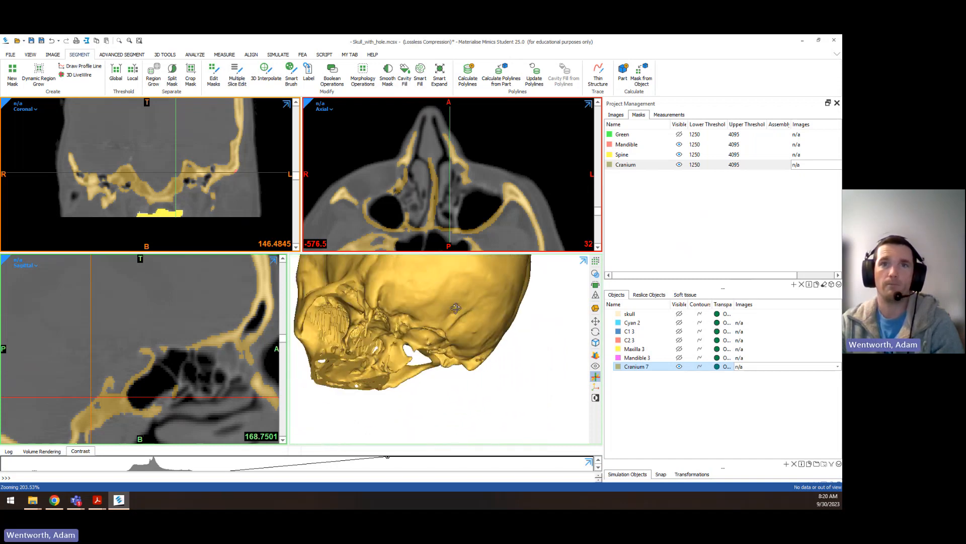
right_drag(455, 308, 415, 290)
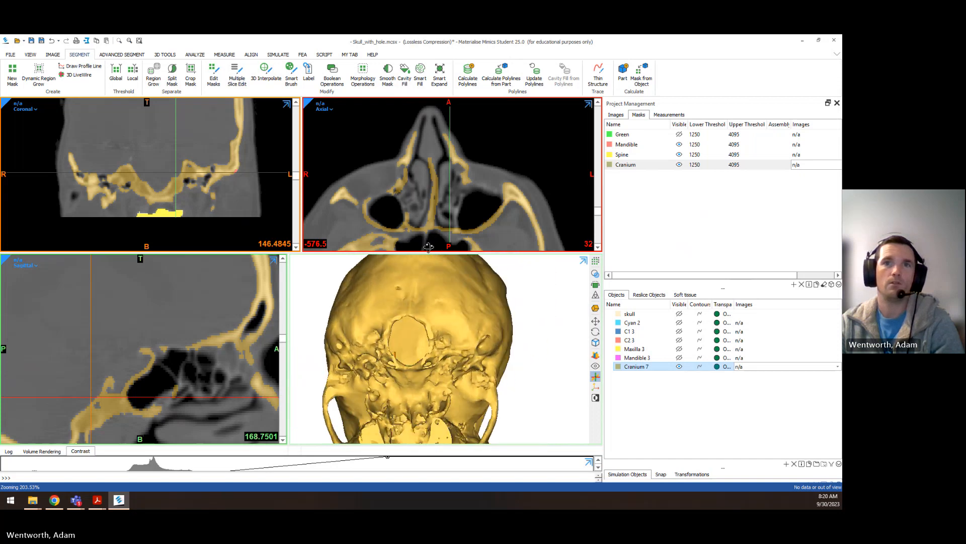
right_drag(428, 246, 435, 225)
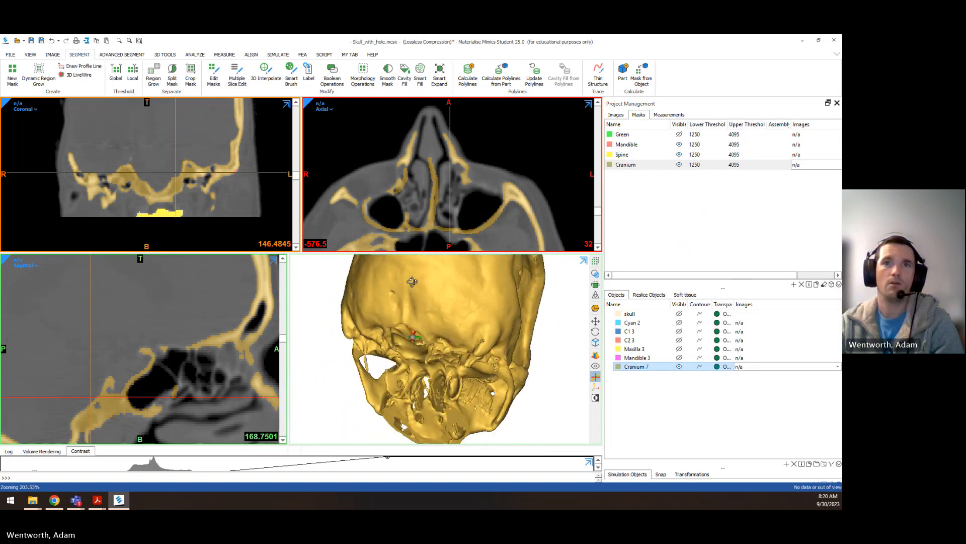
right_drag(413, 282, 427, 261)
middle_drag(414, 397, 442, 347)
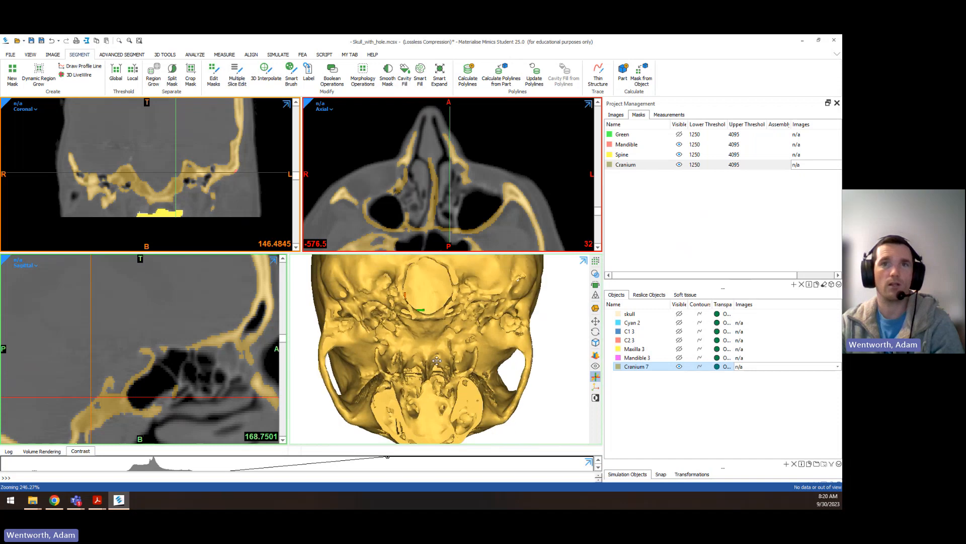
scroll(439, 352, up, 1)
right_drag(409, 347, 527, 364)
scroll(507, 406, down, 2)
middle_drag(457, 287, 446, 350)
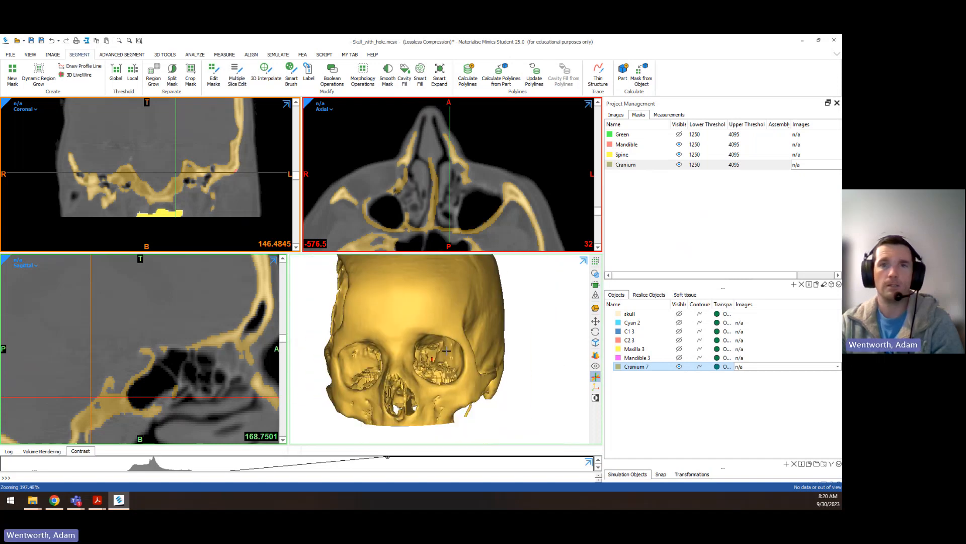
Examine the large hole in the side of the Cranium part and its rim beside the orbit, and select the part
right_drag(452, 361, 427, 317)
scroll(435, 346, down, 3)
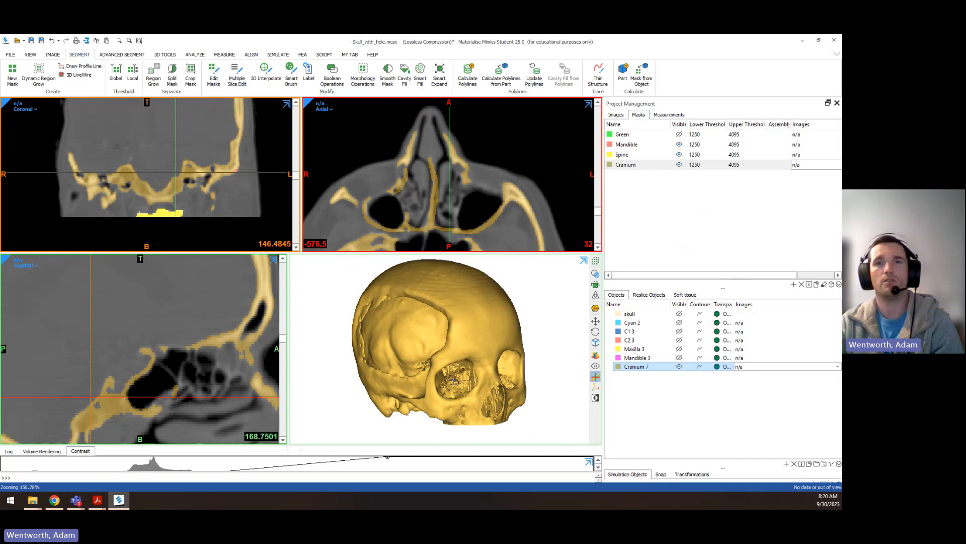
right_drag(454, 380, 452, 353)
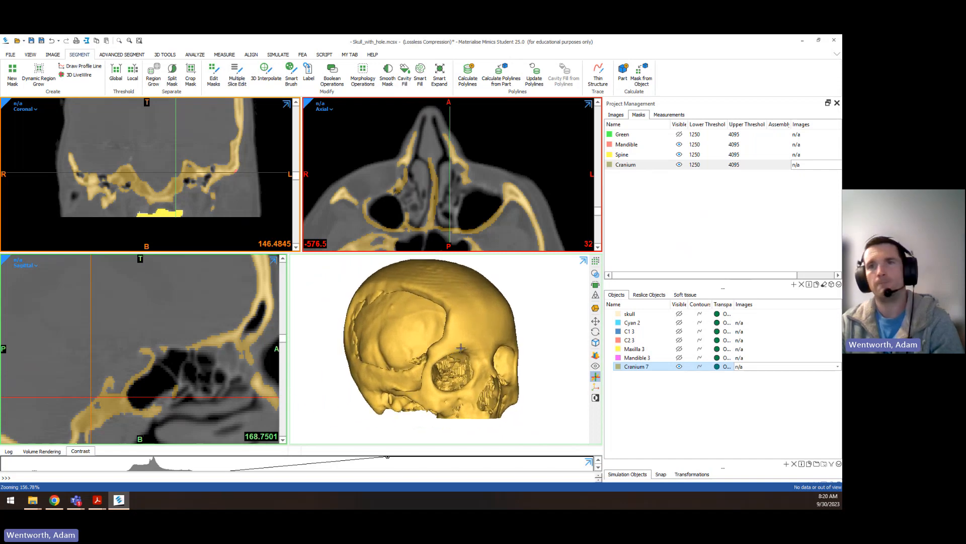
click(580, 367)
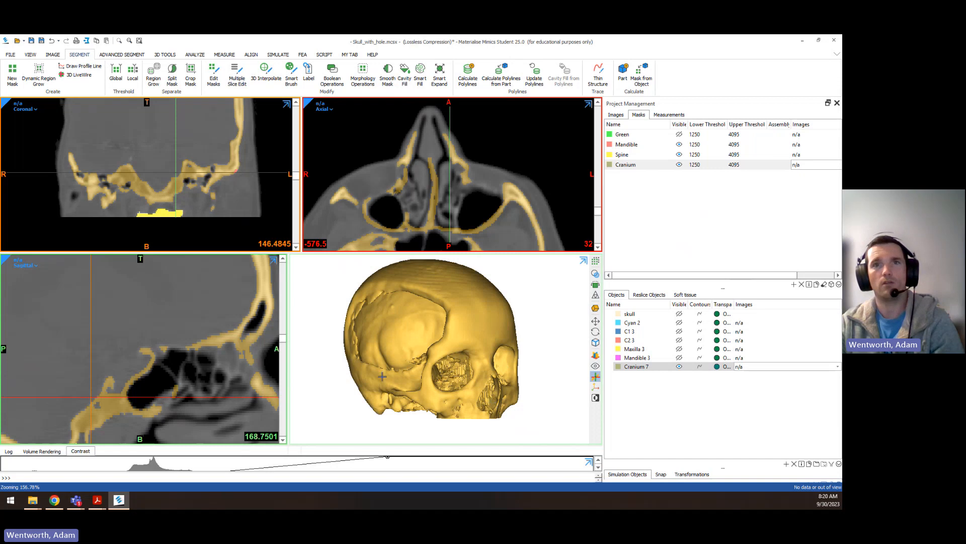
mouse_move(383, 376)
right_down()
mouse_move(448, 367)
mouse_move(456, 343)
mouse_move(478, 340)
mouse_move(367, 340)
mouse_move(436, 324)
mouse_move(456, 342)
mouse_move(514, 350)
mouse_move(426, 384)
mouse_move(410, 352)
mouse_move(382, 372)
mouse_move(389, 393)
right_up()
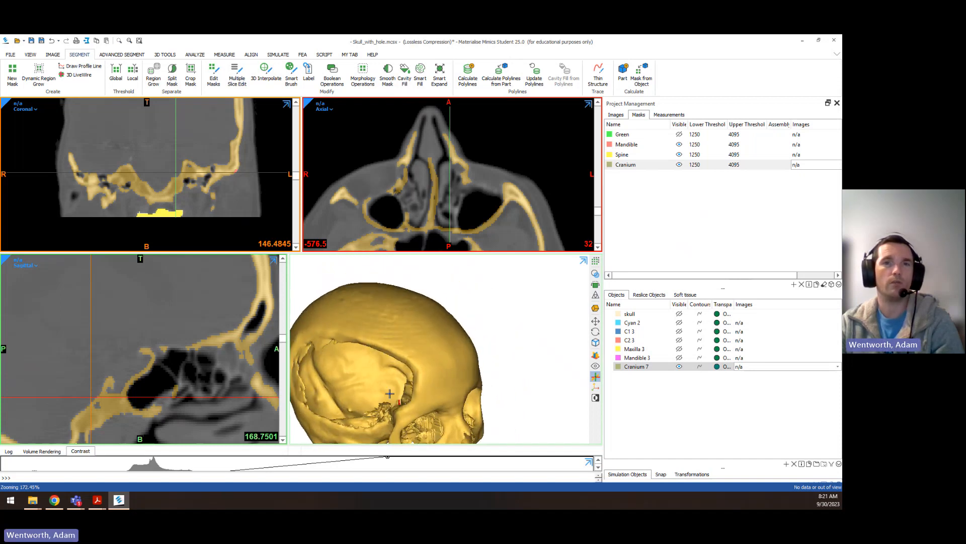
scroll(431, 349, up, 1)
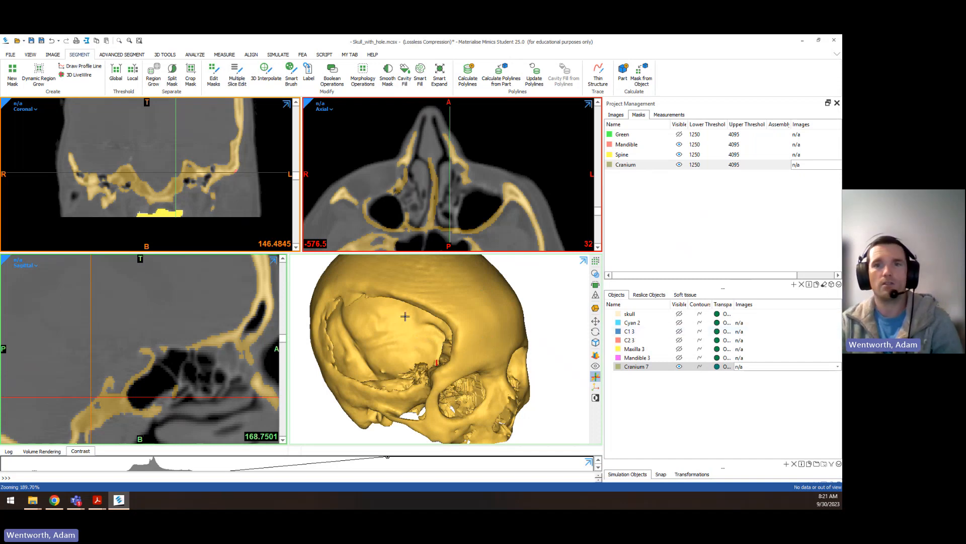
click(607, 366)
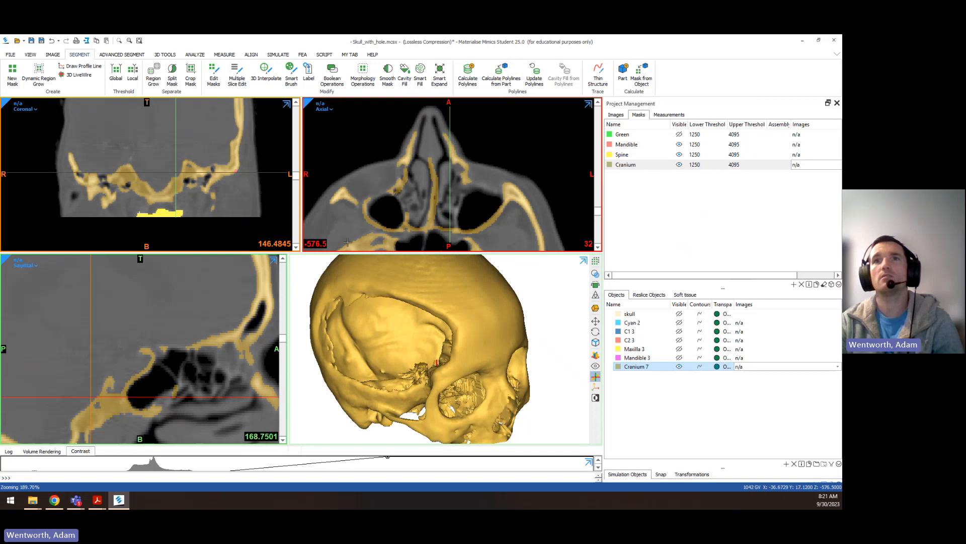